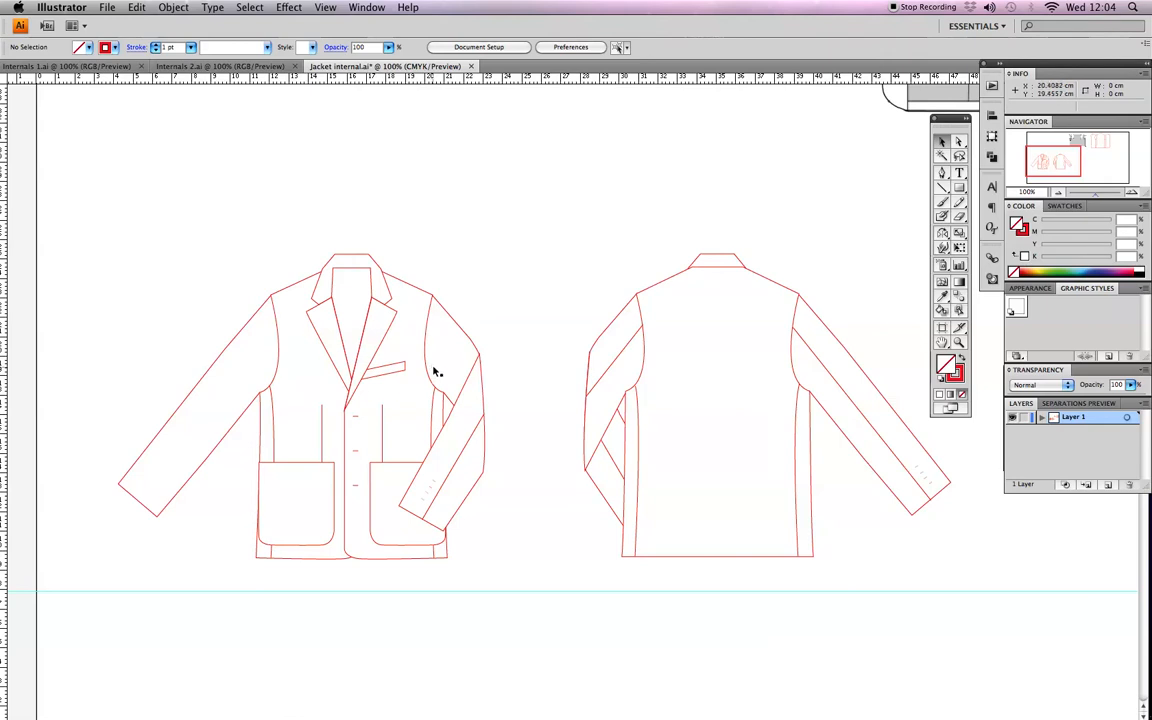
Examine the front and back jacket flats, the grey lining drawing and the red internal outline on the artboard.
{"action": "left_click_drag", "start_coordinate": [847, 134], "coordinate": [343, 429]}
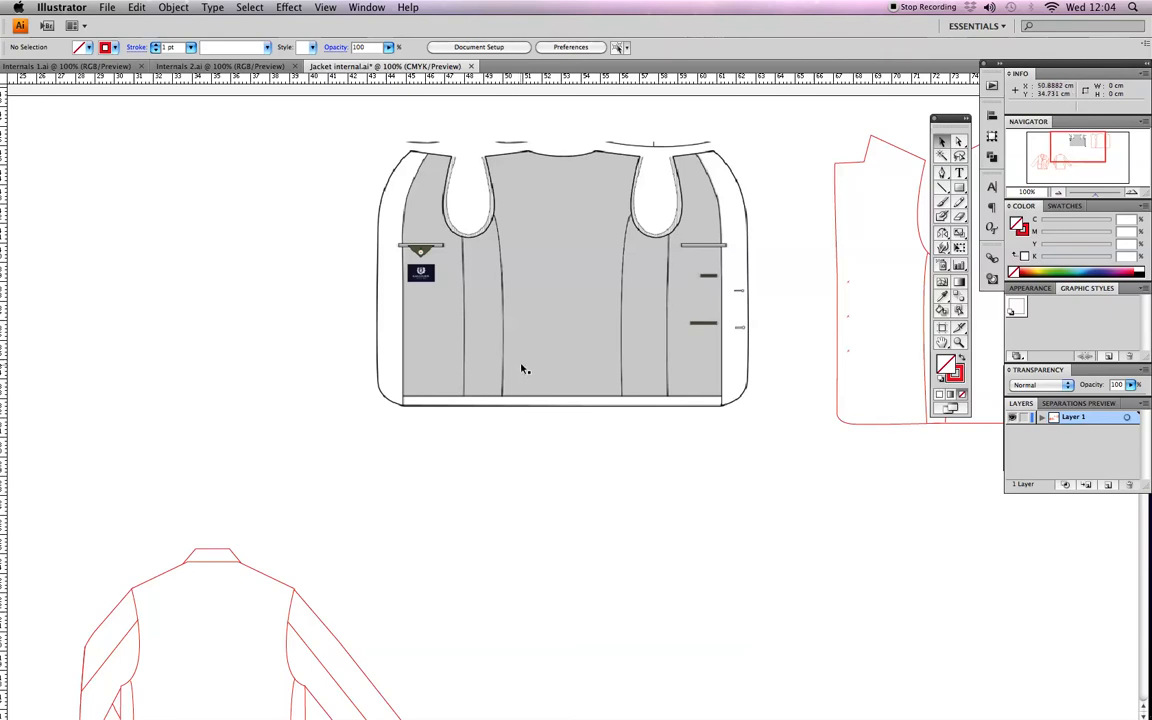
{"action": "key", "text": "space"}
{"action": "left_click_drag", "start_coordinate": [680, 279], "coordinate": [356, 302]}
{"action": "left_click_drag", "start_coordinate": [702, 301], "coordinate": [598, 299]}
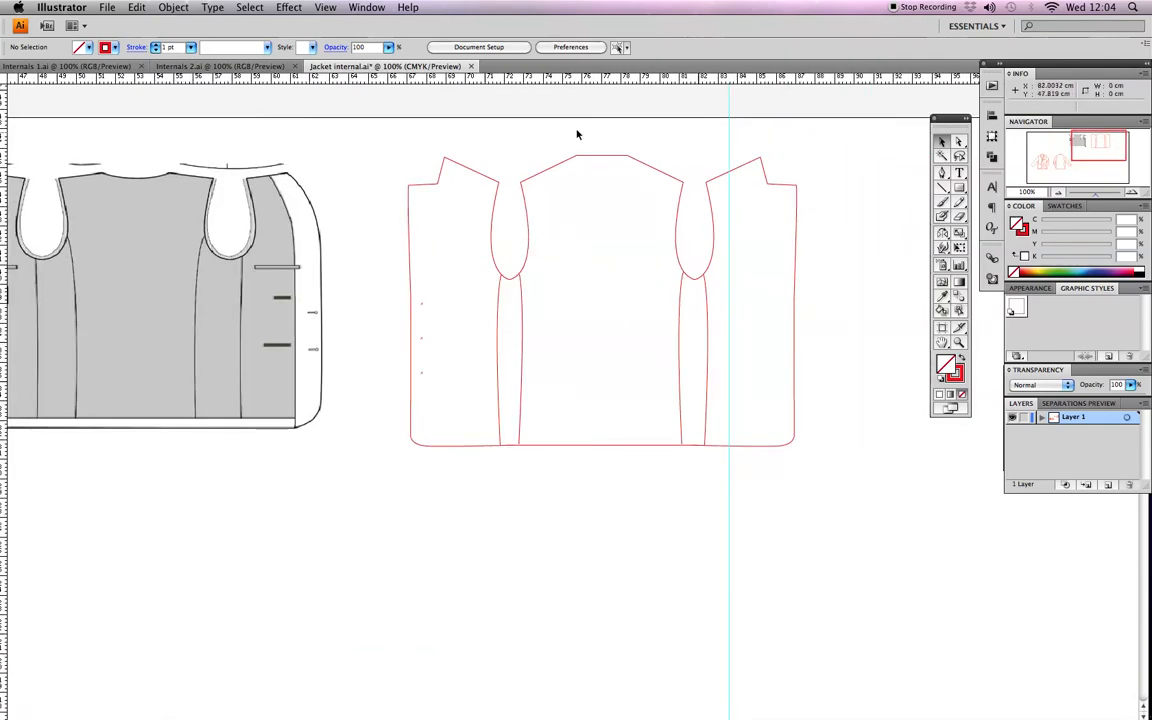
{"action": "left_click_drag", "start_coordinate": [228, 296], "coordinate": [398, 281]}
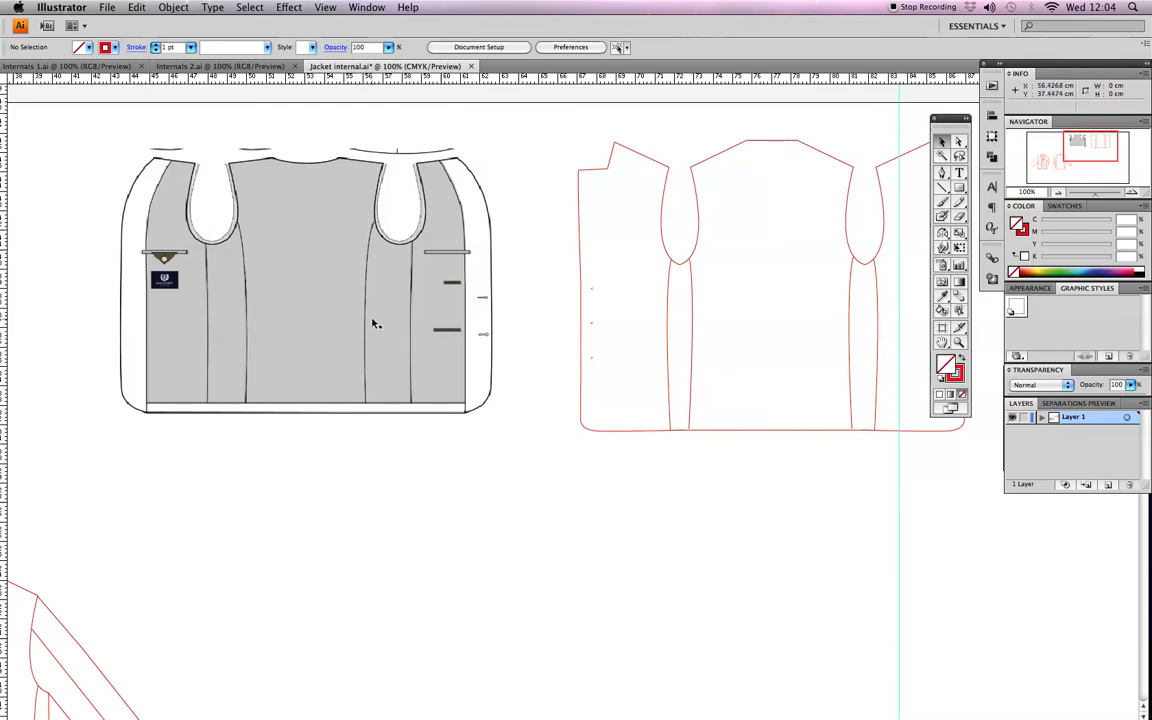
{"action": "left_click_drag", "start_coordinate": [228, 389], "coordinate": [442, 296]}
{"action": "mouse_move", "coordinate": [319, 411]}
{"action": "left_mouse_down"}
{"action": "mouse_move", "coordinate": [514, 335]}
{"action": "mouse_move", "coordinate": [445, 388]}
{"action": "mouse_move", "coordinate": [502, 372]}
{"action": "left_mouse_up"}
{"action": "mouse_move", "coordinate": [354, 430]}
{"action": "left_mouse_down"}
{"action": "mouse_move", "coordinate": [481, 401]}
{"action": "mouse_move", "coordinate": [485, 367]}
{"action": "mouse_move", "coordinate": [466, 342]}
{"action": "left_mouse_up"}
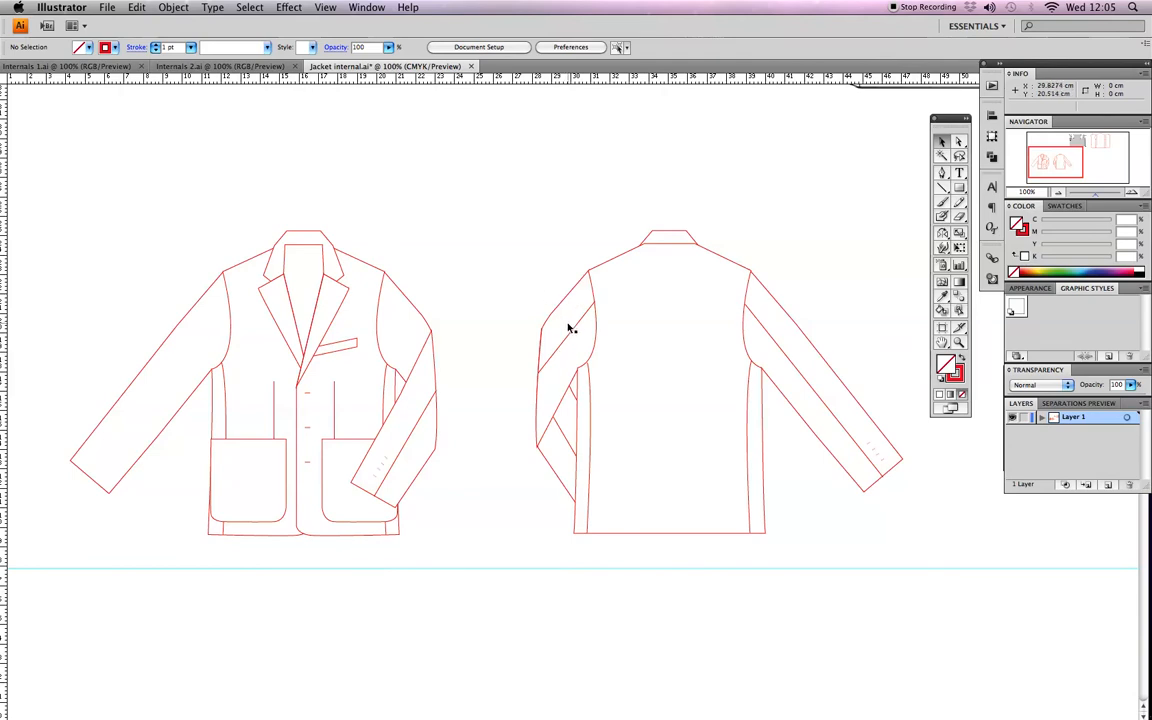
{"action": "left_click_drag", "start_coordinate": [432, 362], "coordinate": [465, 321]}
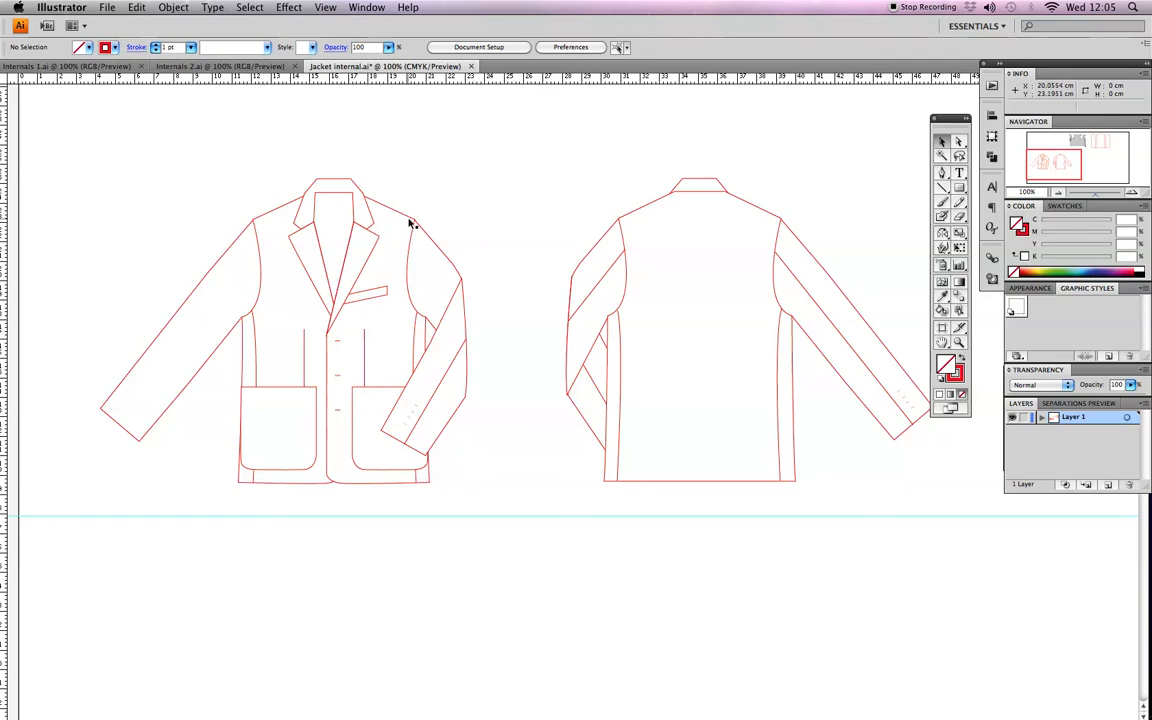
{"action": "mouse_move", "coordinate": [668, 186]}
{"action": "left_mouse_down"}
{"action": "mouse_move", "coordinate": [710, 260]}
{"action": "mouse_move", "coordinate": [197, 485]}
{"action": "left_mouse_up"}
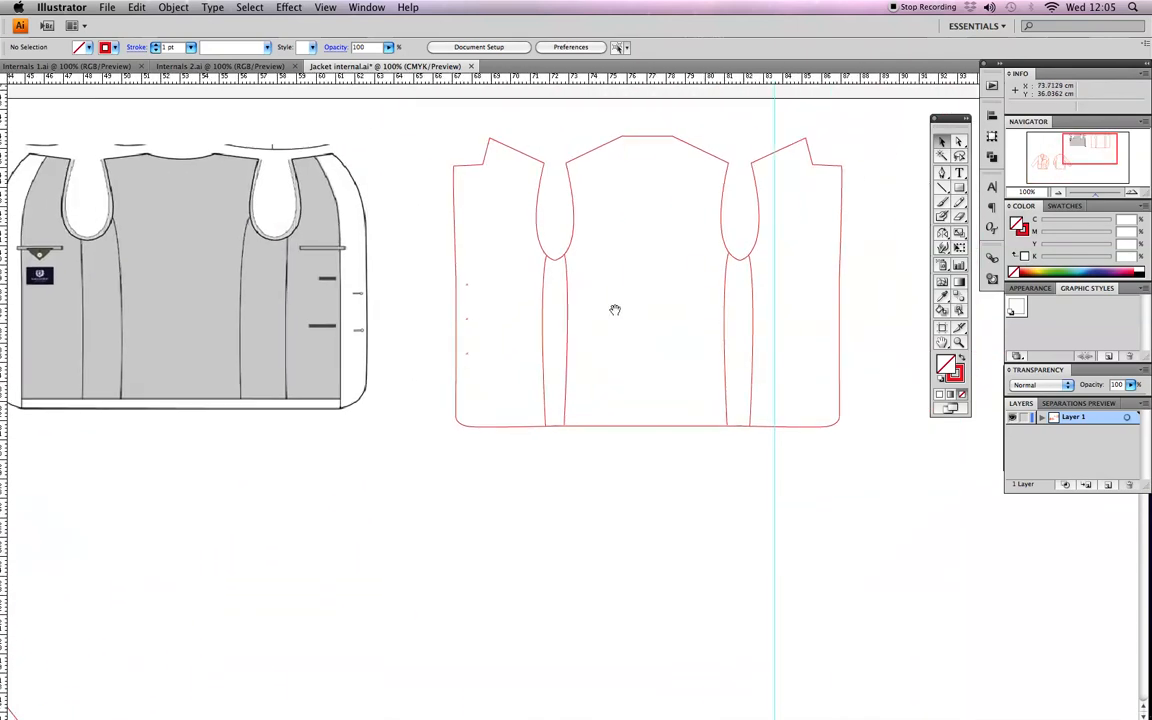
Group the jacket front's body panel on the pocket-welt side with its lapel, dart line and side seam line.
{"action": "left_click_drag", "start_coordinate": [367, 406], "coordinate": [755, 286]}
{"action": "left_click_drag", "start_coordinate": [475, 348], "coordinate": [538, 240]}
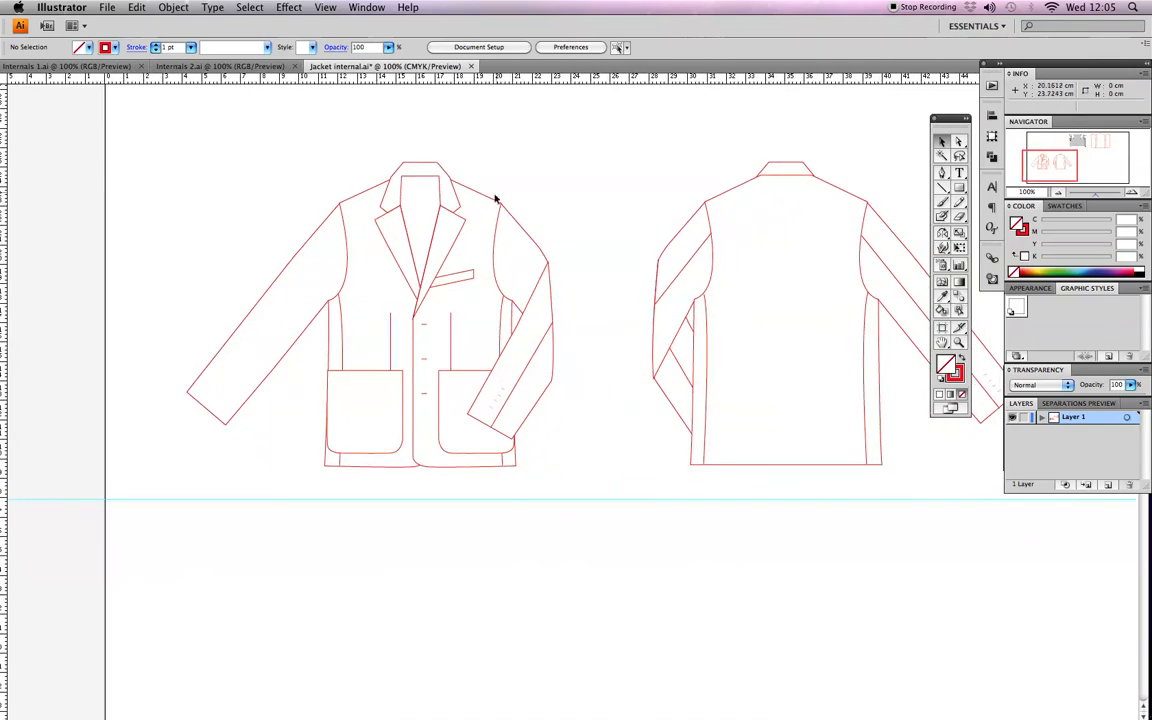
{"action": "left_click", "coordinate": [500, 203]}
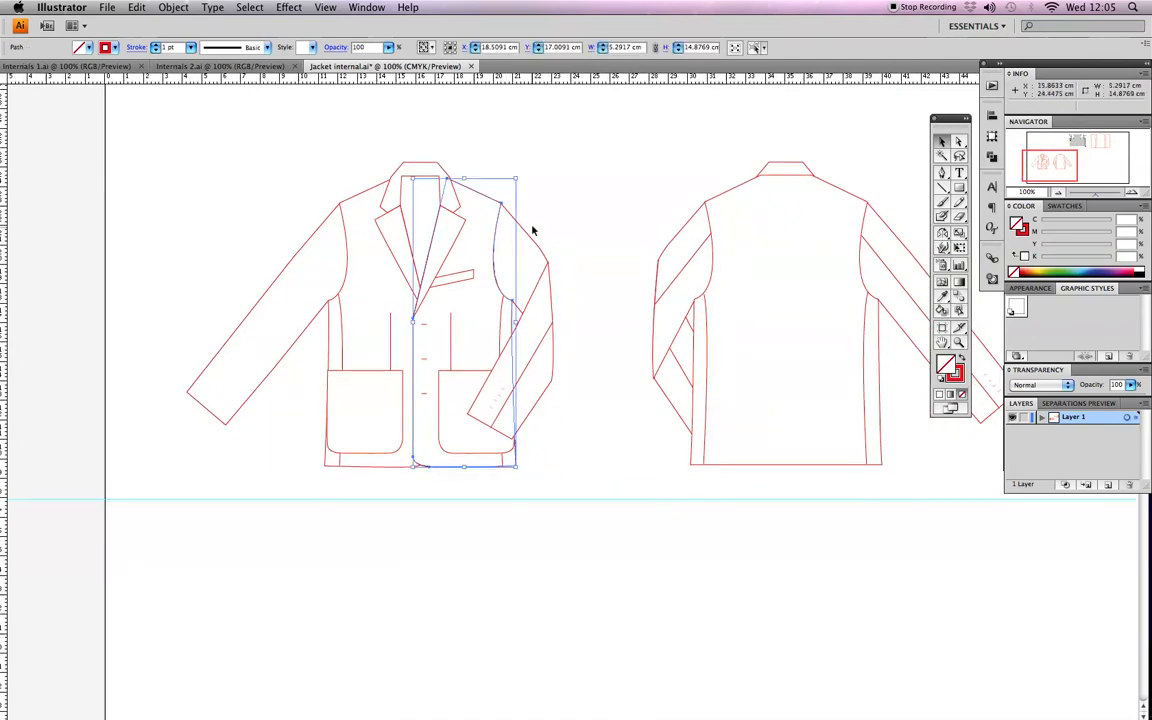
{"action": "left_click", "coordinate": [466, 223], "text": "shift"}
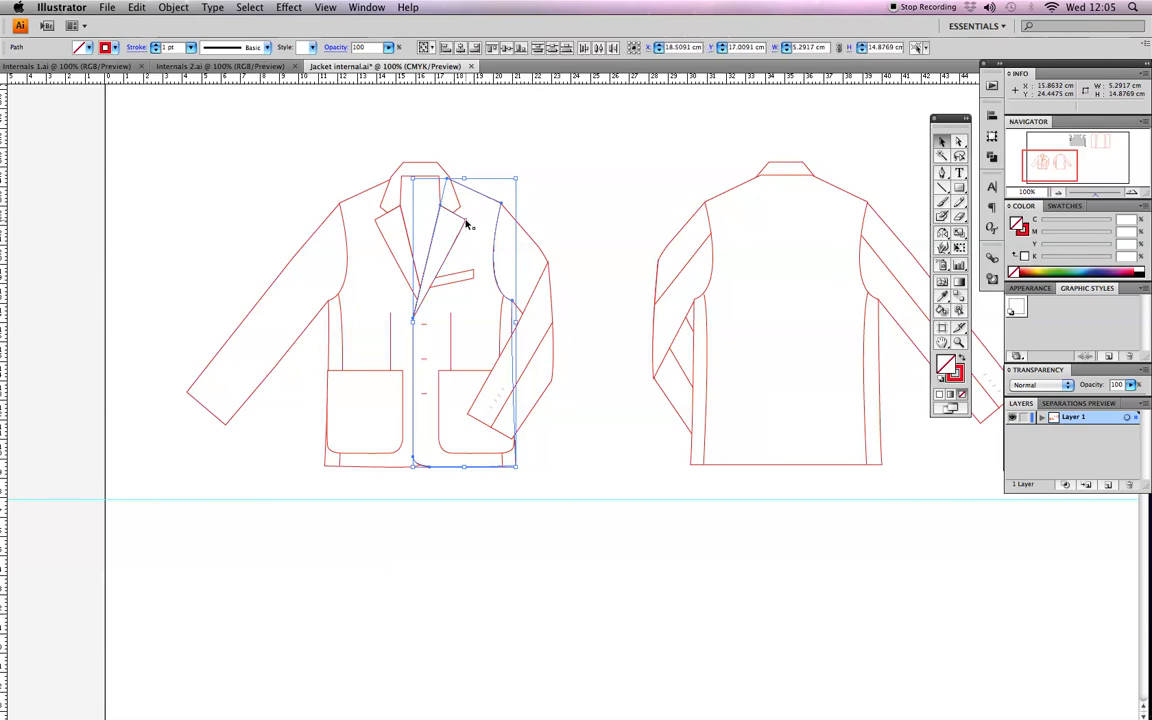
{"action": "left_click", "coordinate": [451, 323], "text": "shift"}
{"action": "left_click", "coordinate": [507, 305], "text": "shift"}
{"action": "key", "text": "super+g"}
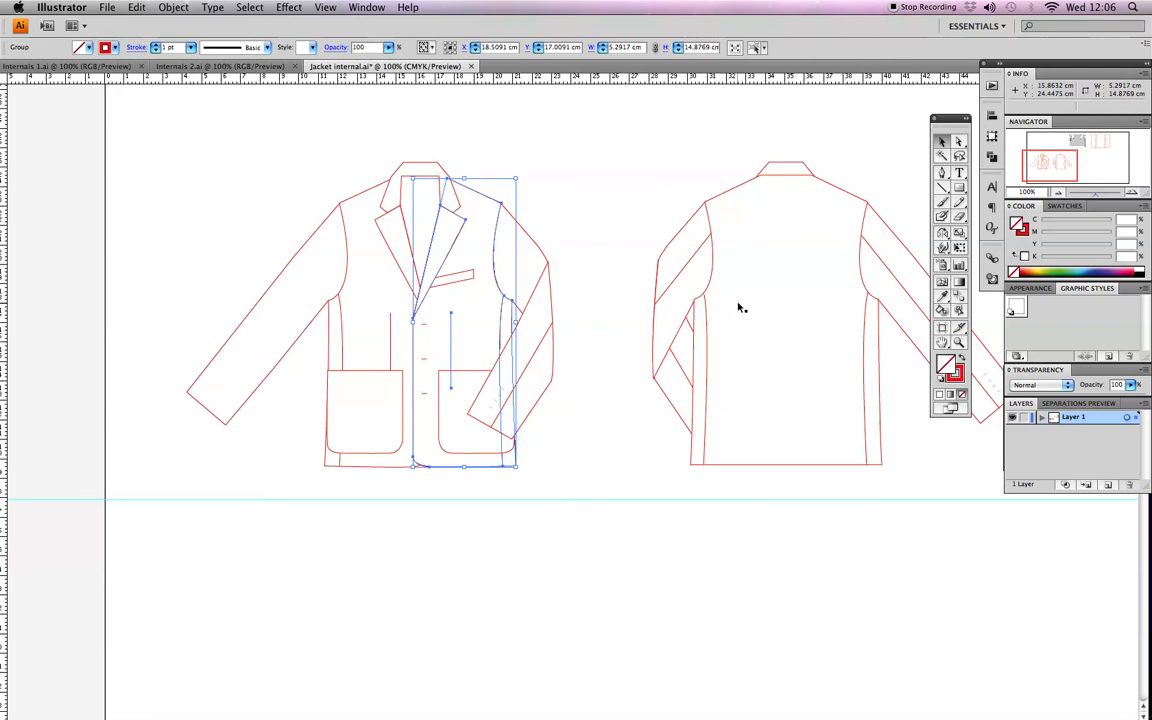
{"action": "left_click", "coordinate": [597, 210]}
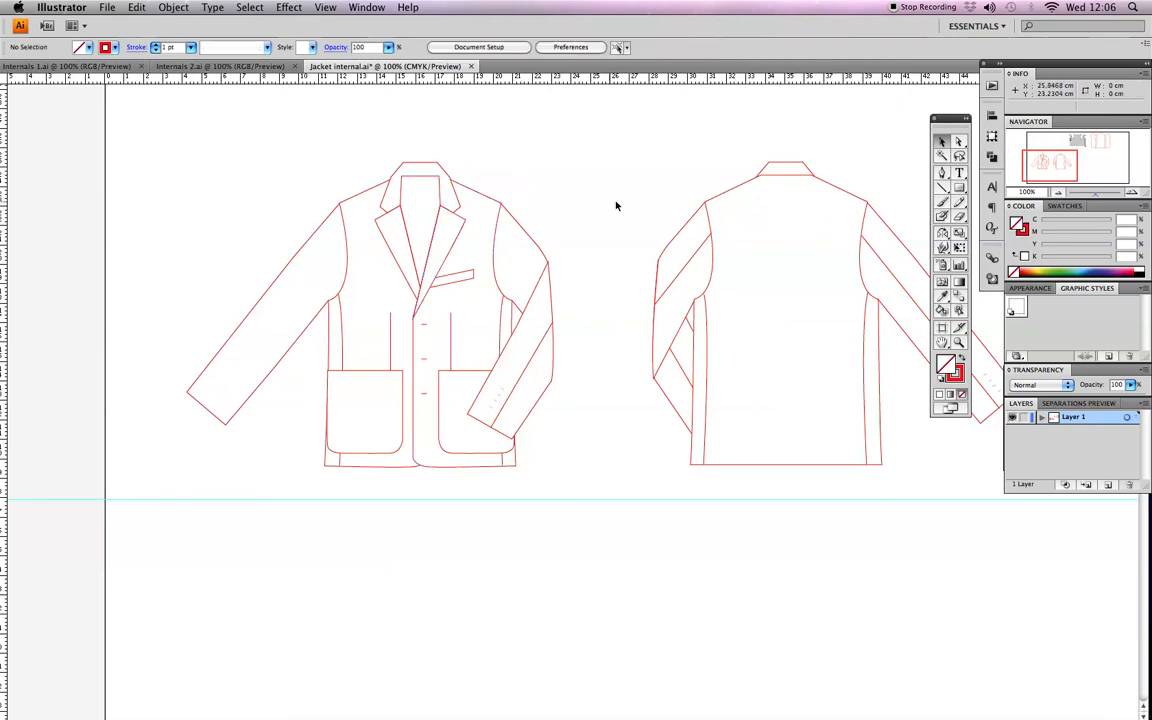
Group the back view's body panel with its two side seam lines, leaving out the collar and sleeves.
{"action": "left_click_drag", "start_coordinate": [774, 255], "coordinate": [623, 273]}
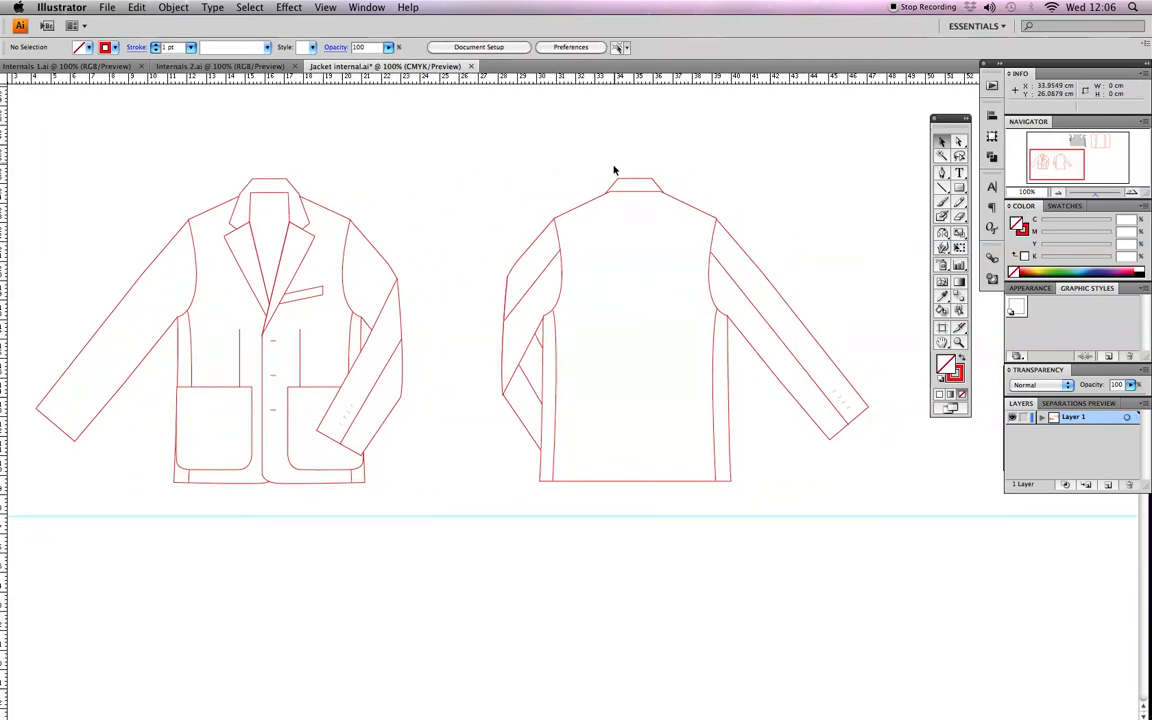
{"action": "left_click", "coordinate": [600, 219]}
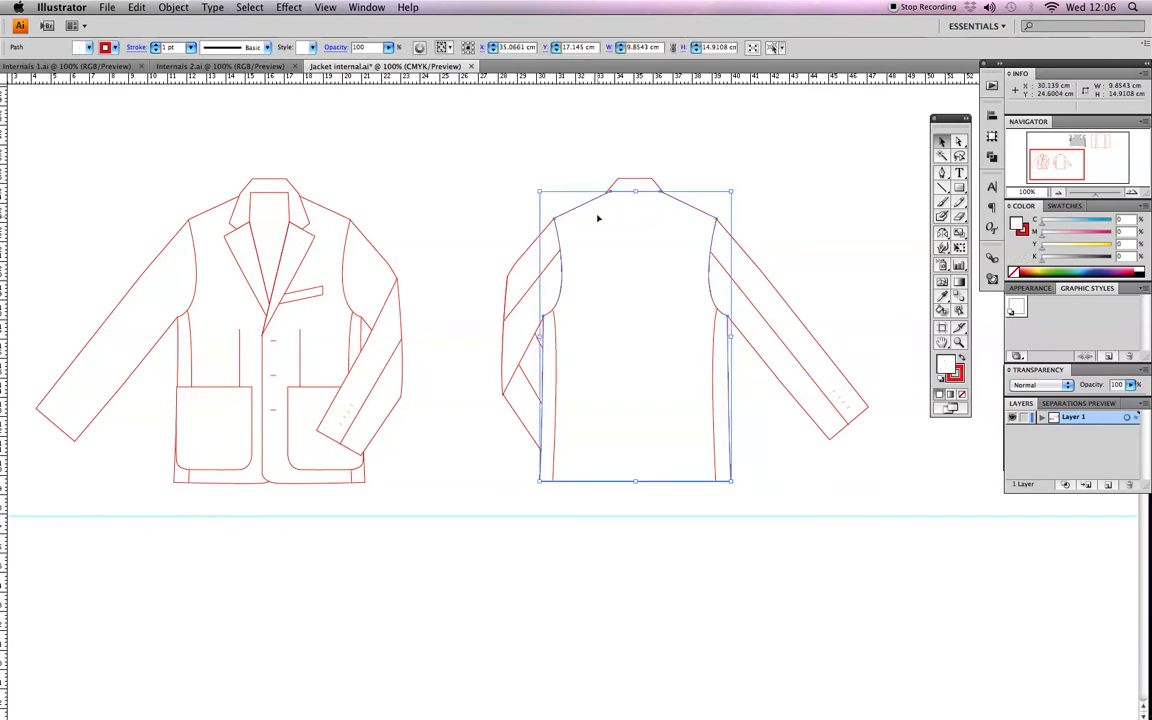
{"action": "left_click", "coordinate": [556, 331], "text": "shift"}
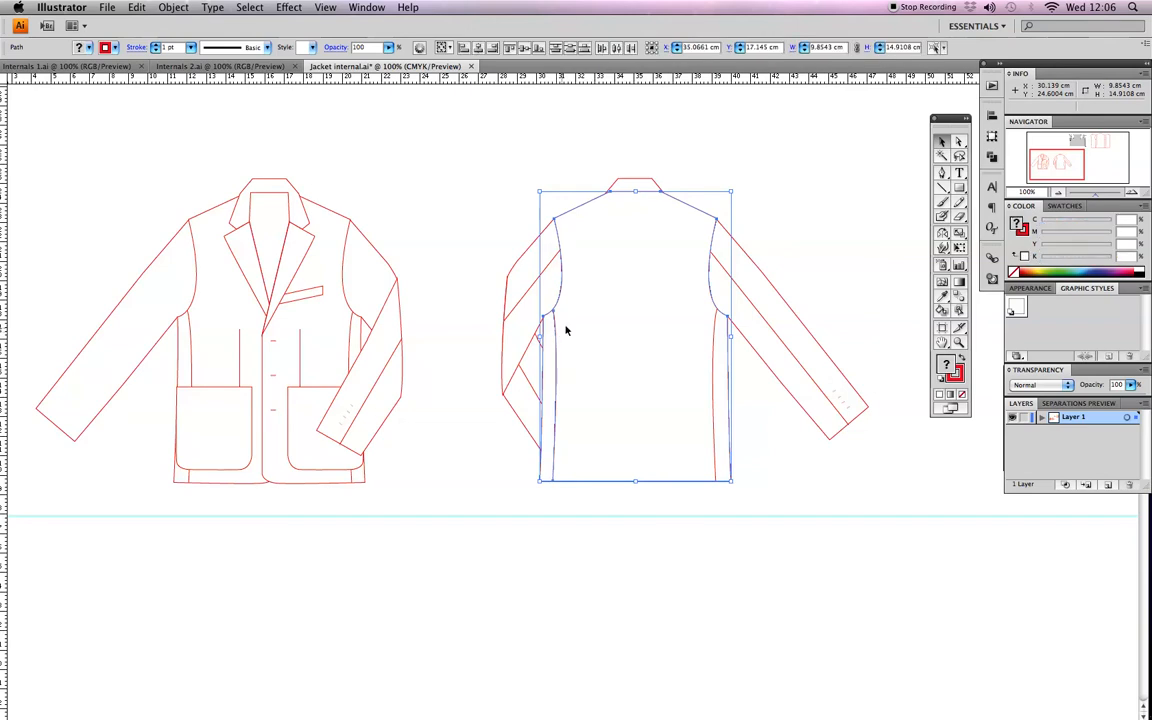
{"action": "left_click", "coordinate": [716, 327], "text": "shift"}
{"action": "key", "text": "super+g"}
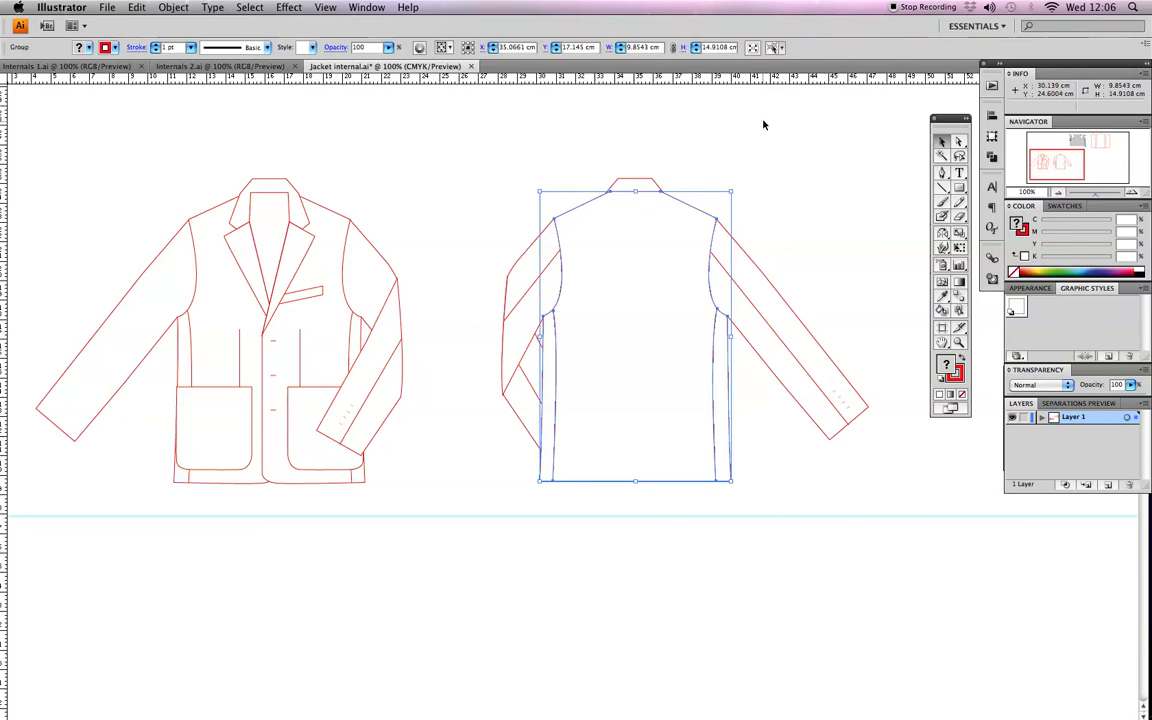
Select the grouped front and back body panels together and copy them.
{"action": "key", "text": "super+minus"}
{"action": "key", "text": "super+minus"}
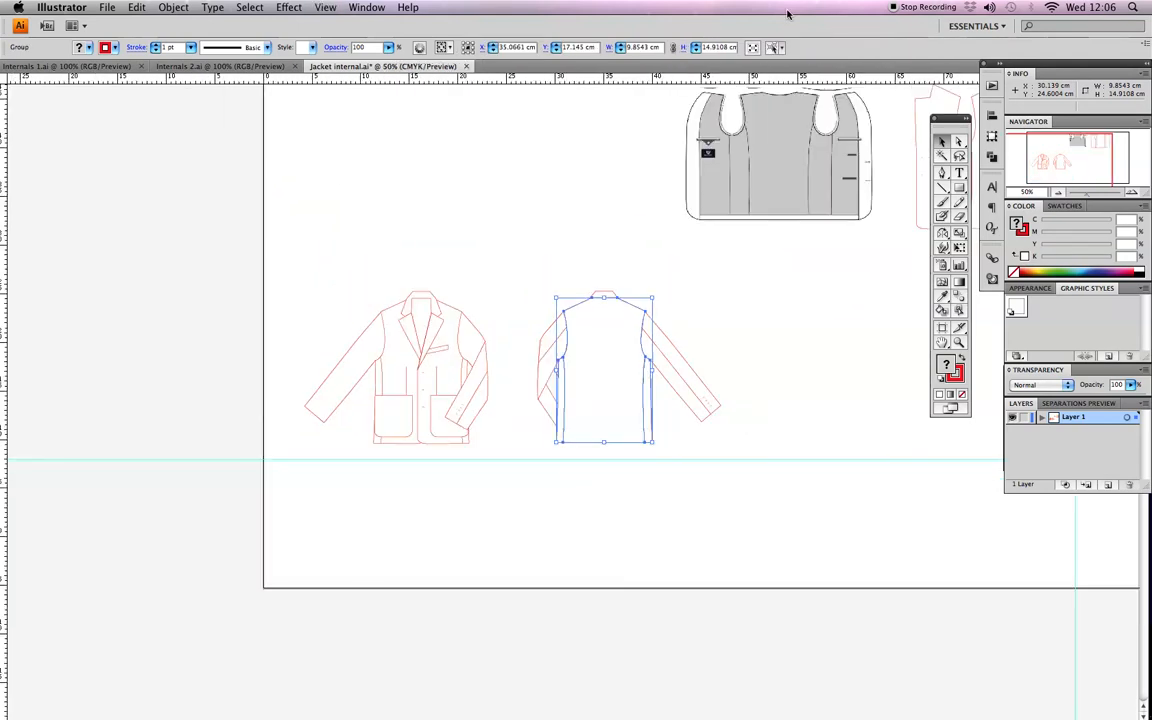
{"action": "scroll", "coordinate": [779, 378], "scroll_direction": "right", "scroll_amount": 5}
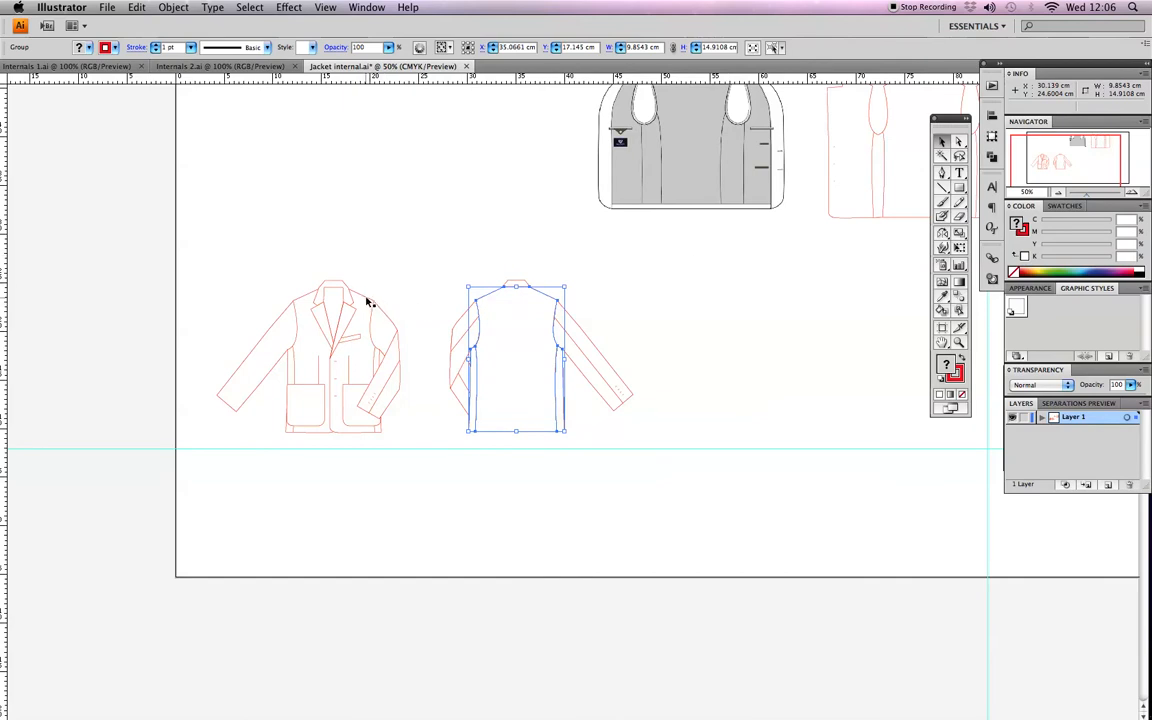
{"action": "left_click", "coordinate": [368, 303], "text": "shift"}
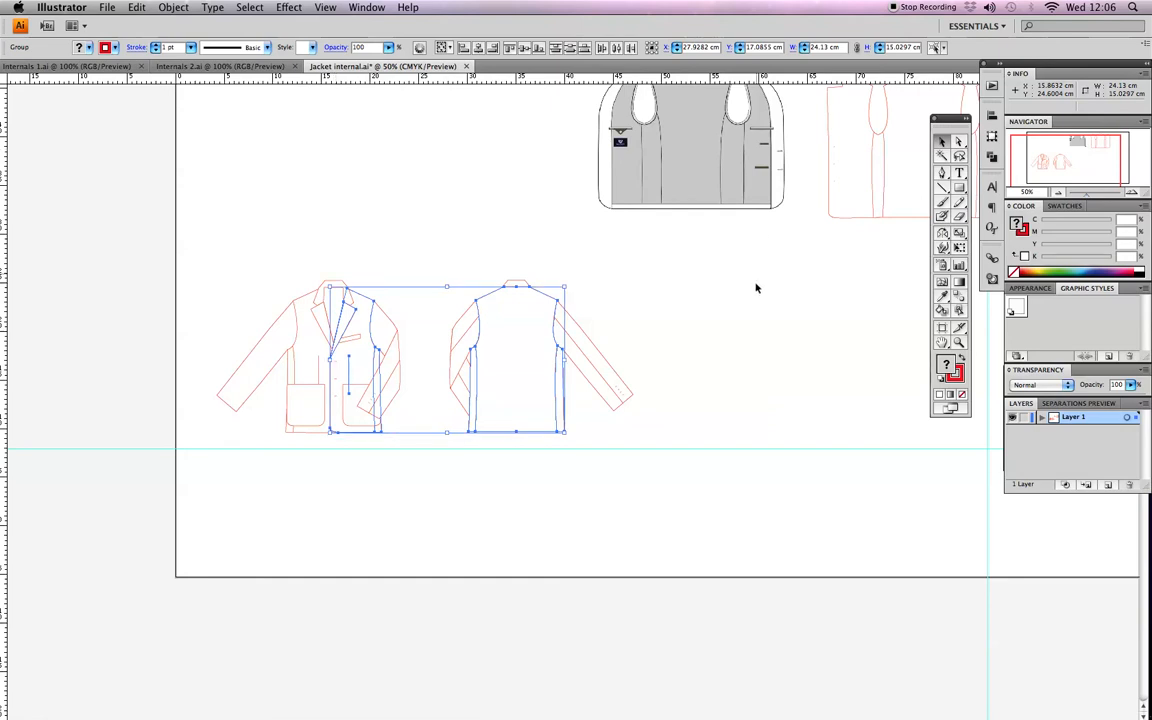
Clear all guides from the document.
{"action": "key", "text": "space"}
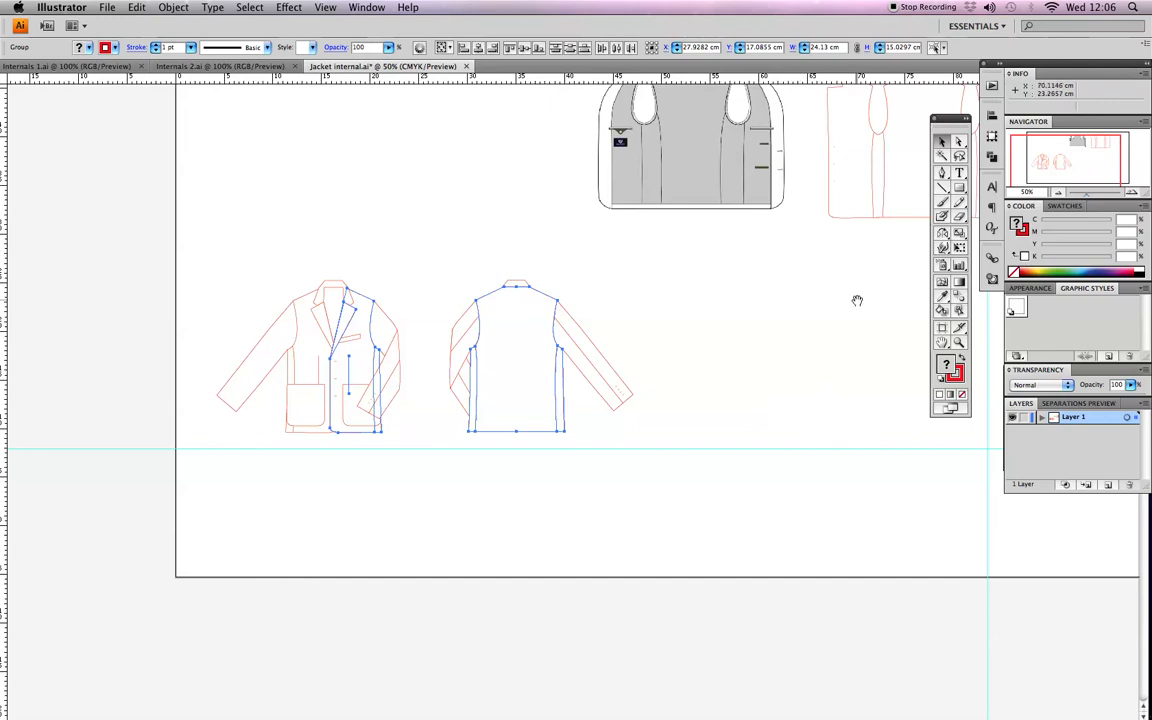
{"action": "left_click_drag", "start_coordinate": [855, 301], "coordinate": [527, 298]}
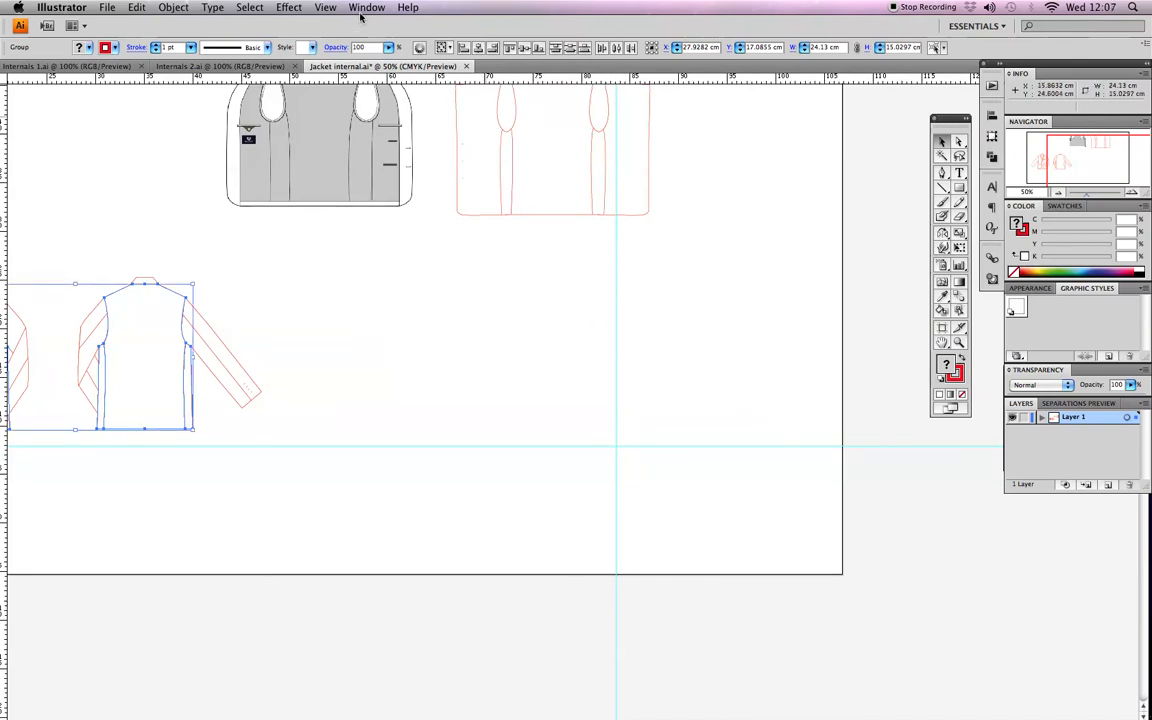
{"action": "left_click", "coordinate": [326, 8]}
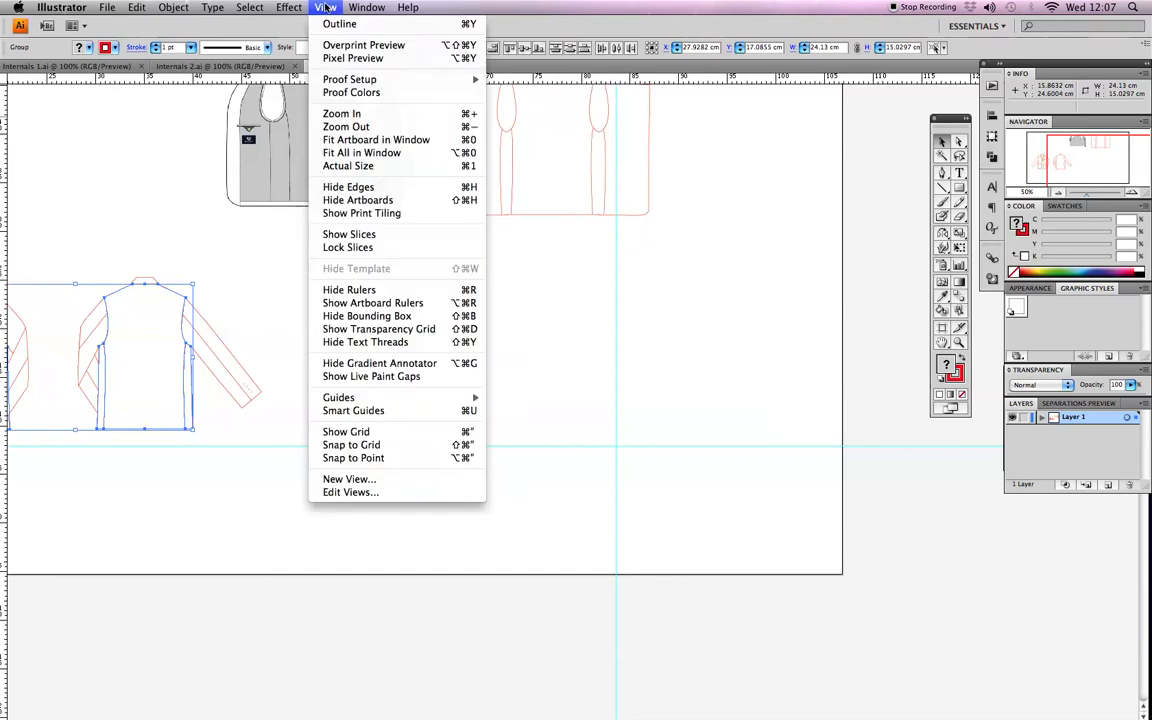
{"action": "mouse_move", "coordinate": [406, 402]}
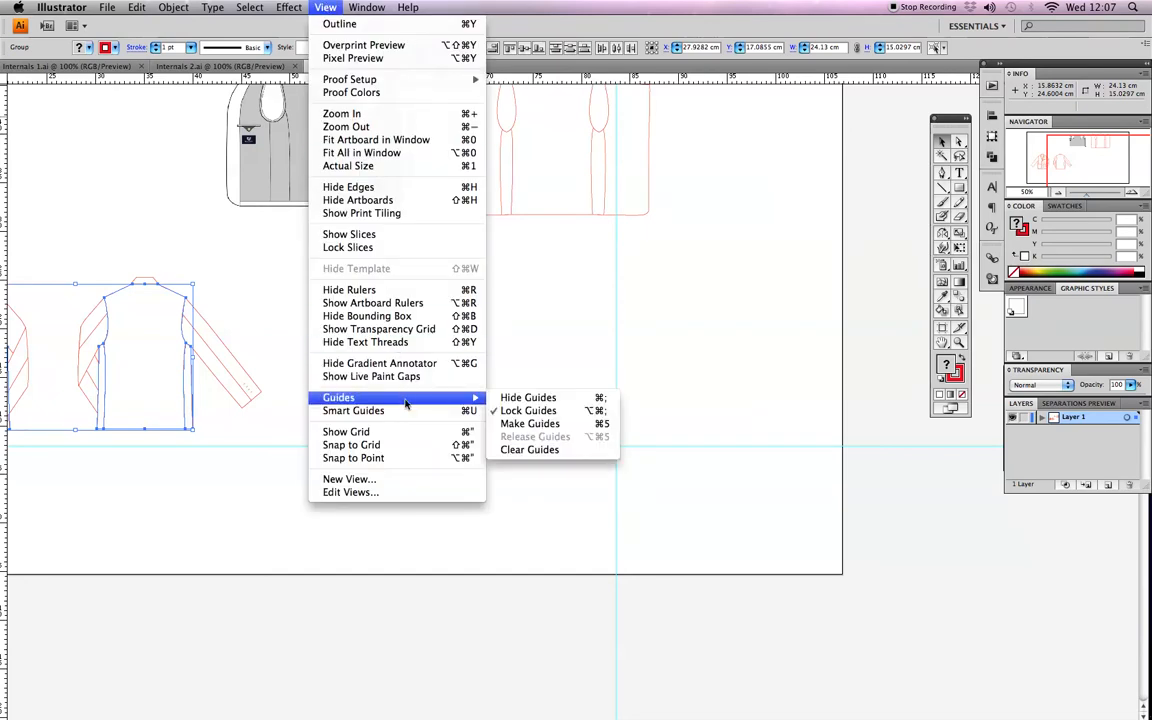
{"action": "left_click", "coordinate": [520, 451]}
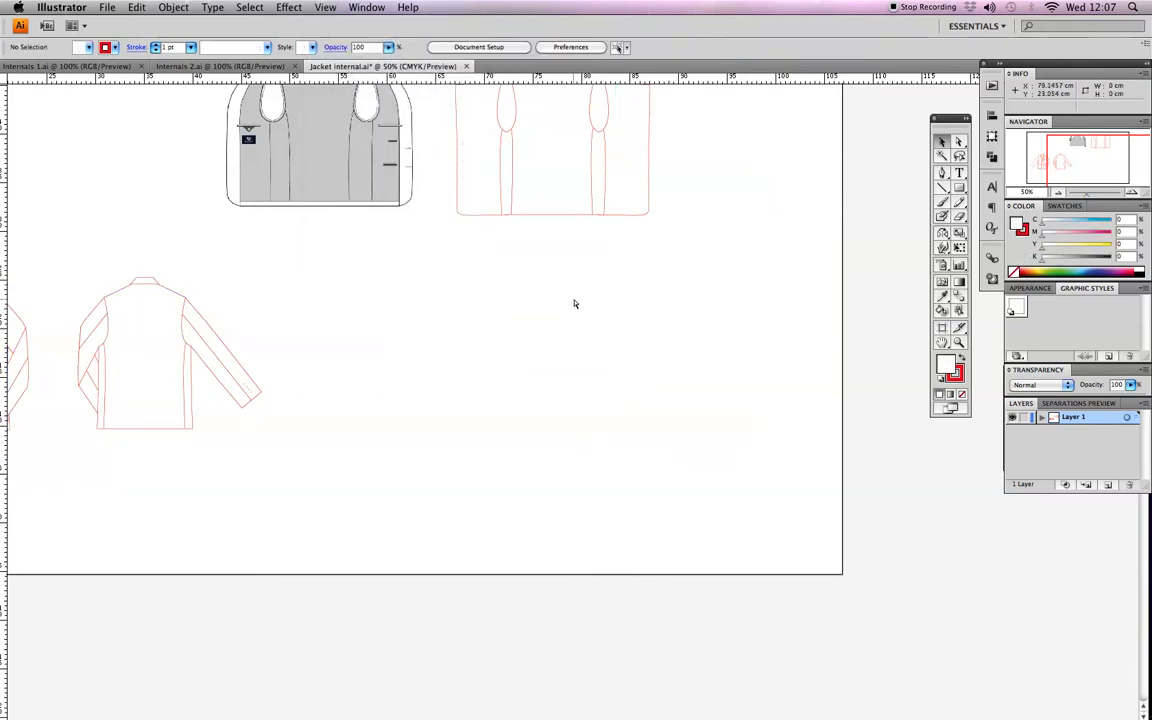
Paste the copied front and back panels into the blank area below the red internal outline and deselect them.
{"action": "key", "text": "cmd+v"}
{"action": "left_click", "coordinate": [958, 342]}
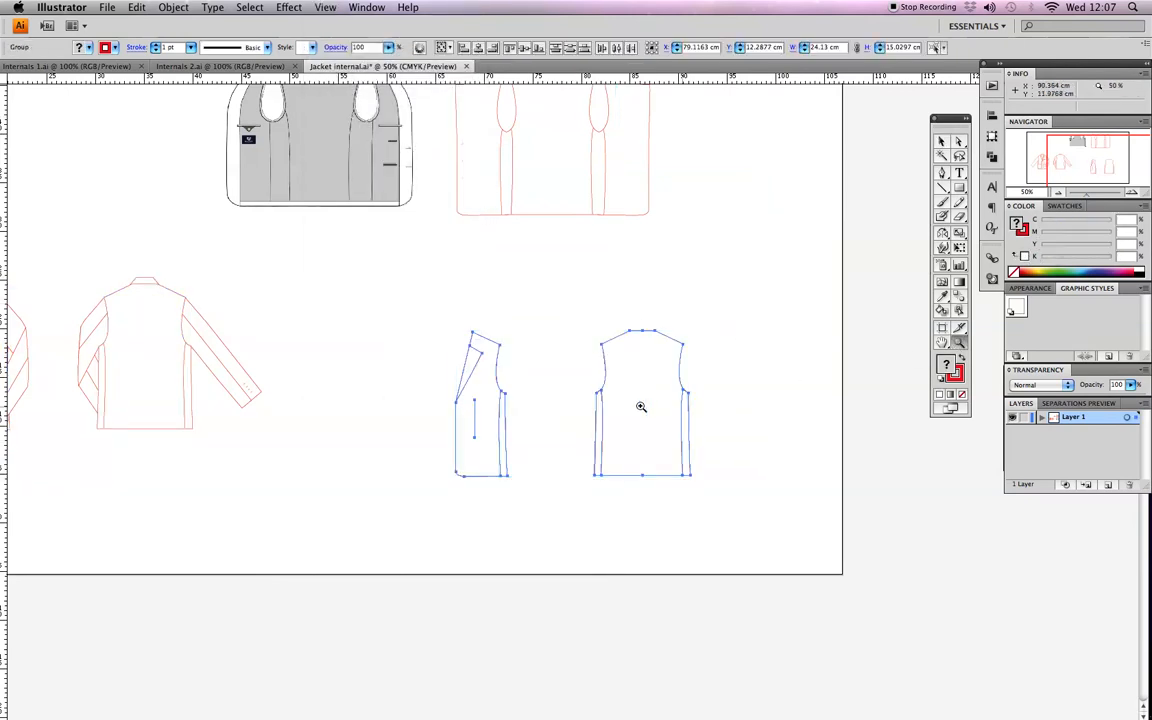
{"action": "left_click", "coordinate": [642, 390]}
{"action": "left_click", "coordinate": [519, 395]}
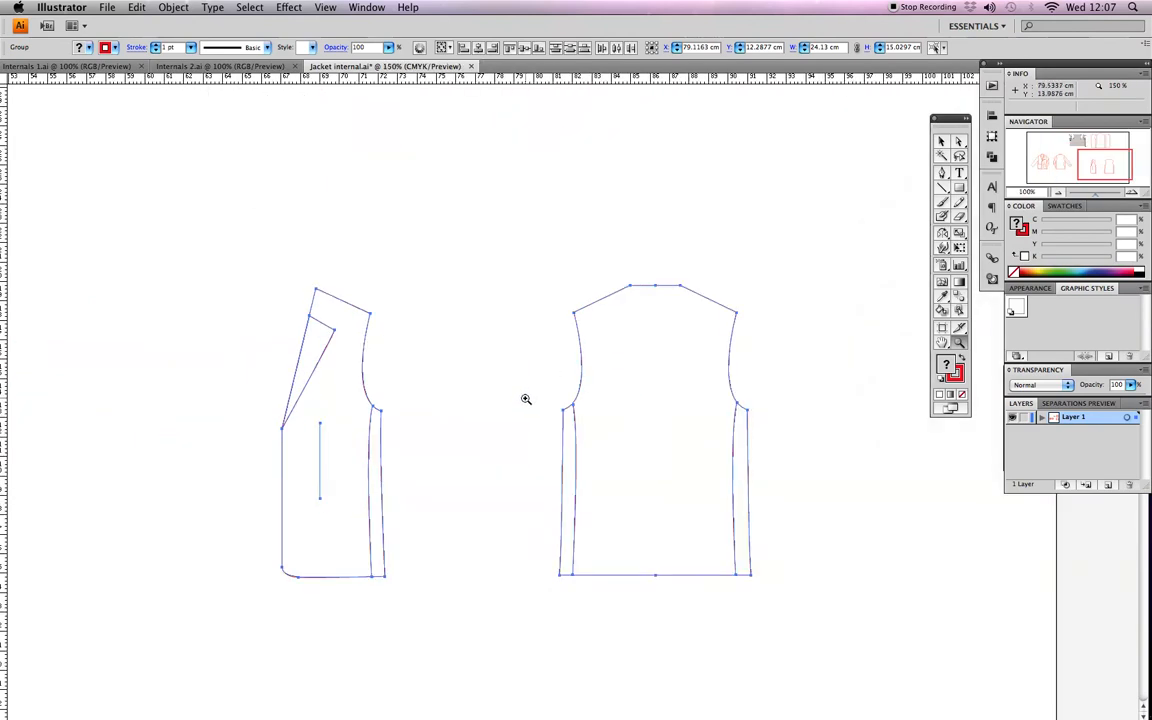
{"action": "left_click", "coordinate": [525, 398]}
{"action": "scroll", "coordinate": [592, 368], "scroll_direction": "down", "scroll_amount": 5}
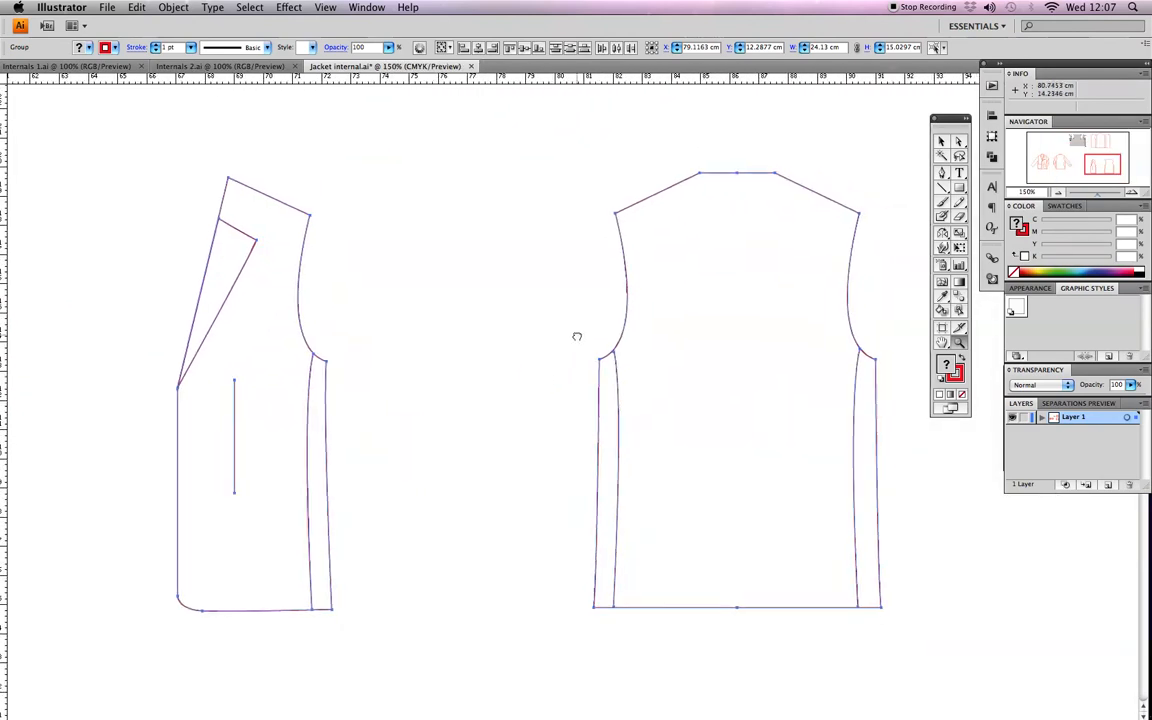
{"action": "left_click", "coordinate": [942, 143]}
{"action": "key", "text": "super+a"}
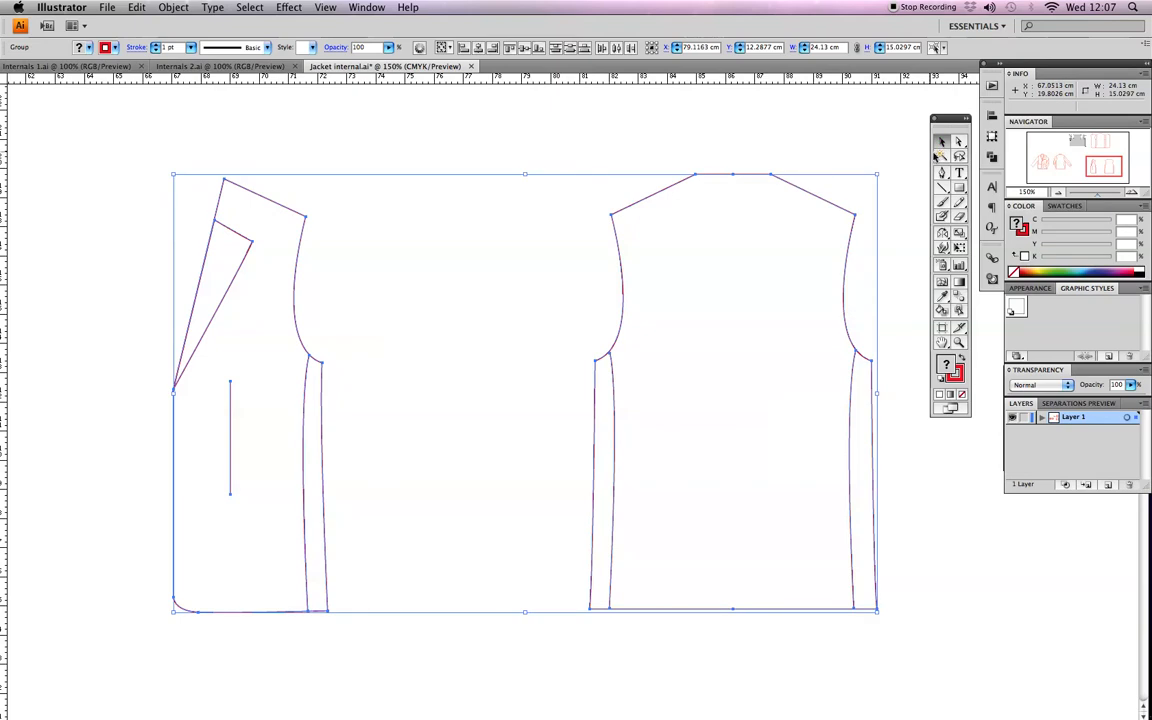
{"action": "left_click", "coordinate": [834, 141]}
Move the copied front panel about 8.9 cm towards the back panel so their side seams meet at the hem.
{"action": "left_click", "coordinate": [305, 228]}
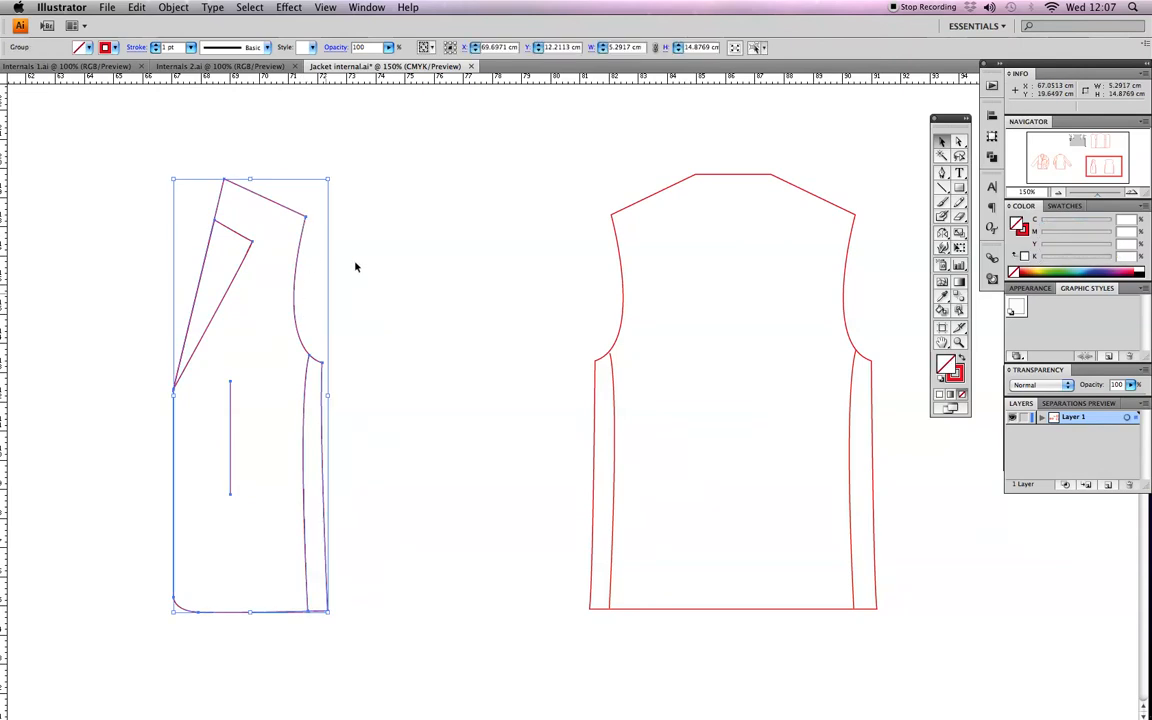
{"action": "scroll", "coordinate": [573, 296], "scroll_direction": "up", "scroll_amount": 10}
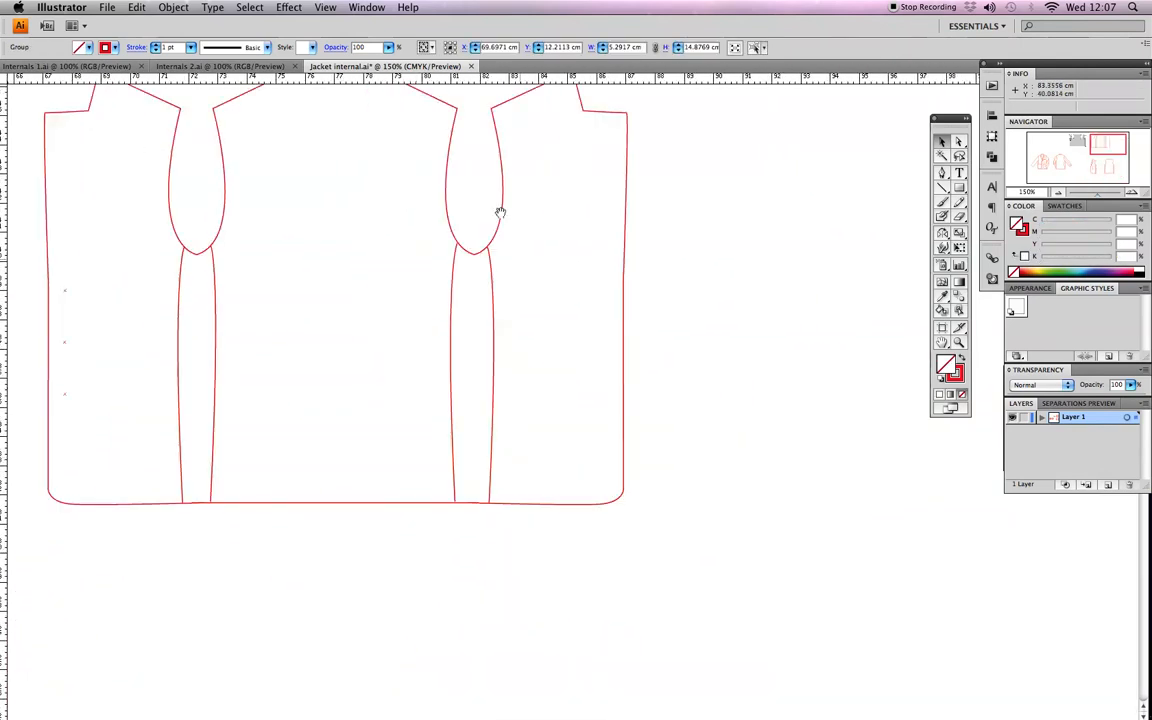
{"action": "scroll", "coordinate": [380, 342], "scroll_direction": "down", "scroll_amount": 10}
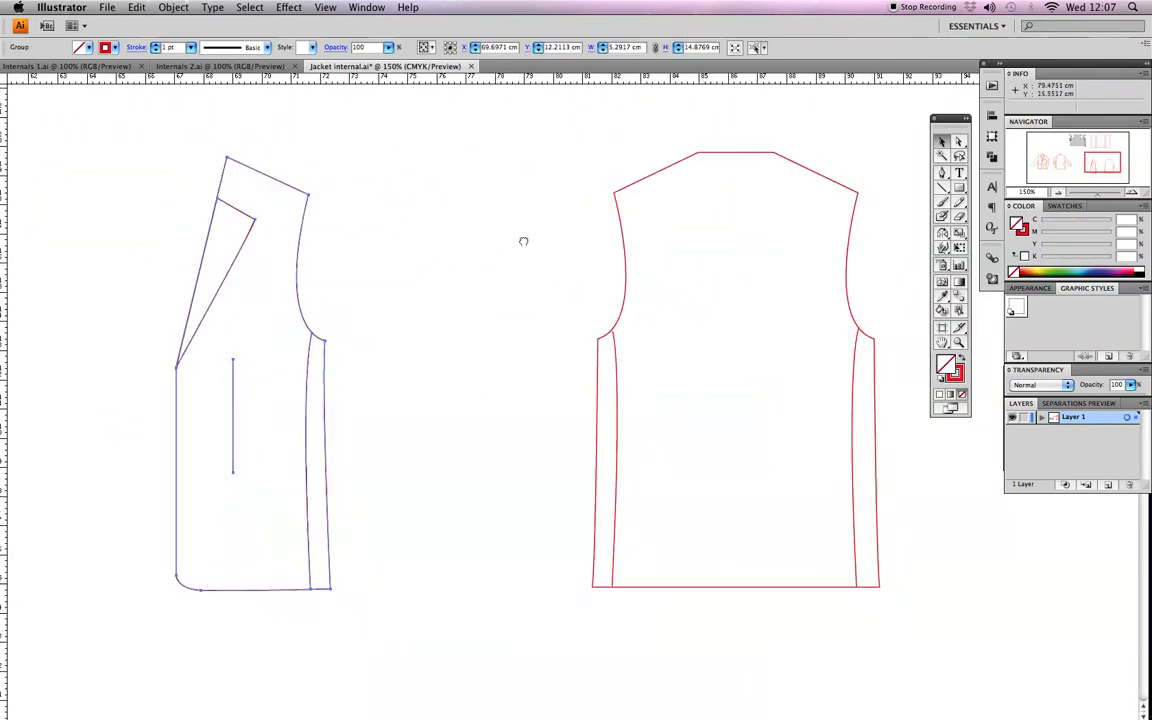
{"action": "scroll", "coordinate": [541, 286], "scroll_direction": "down", "scroll_amount": 3}
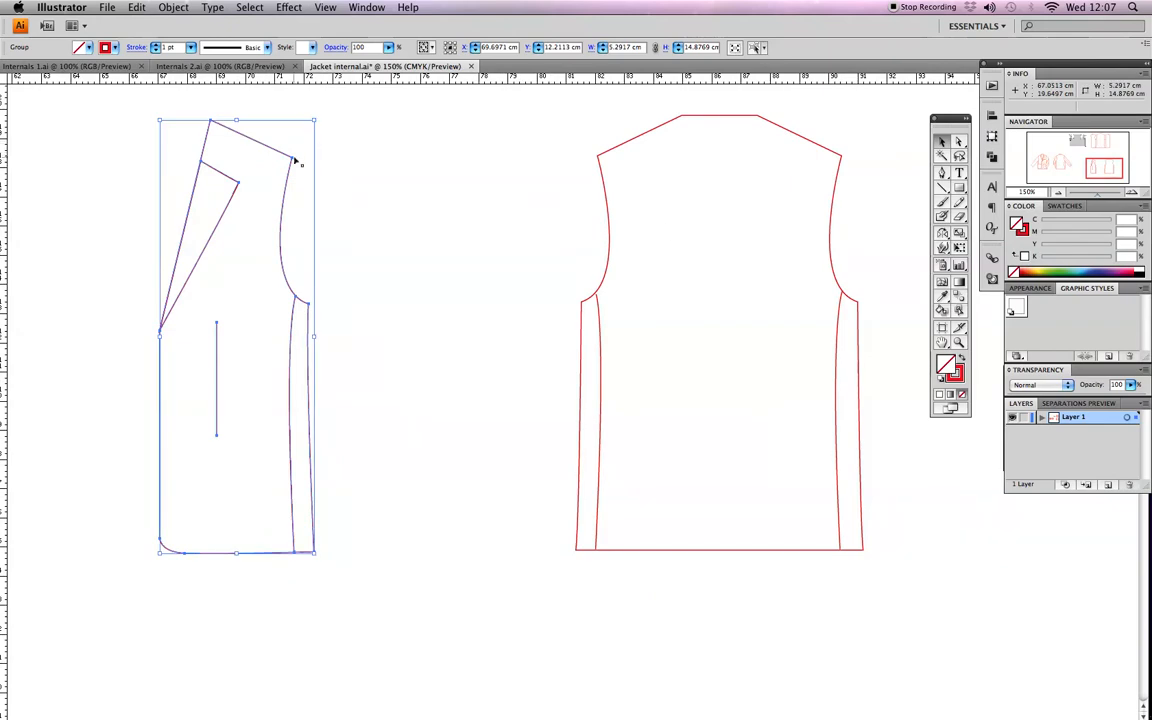
{"action": "left_click_drag", "start_coordinate": [293, 162], "coordinate": [553, 160]}
{"action": "key", "text": "space"}
{"action": "left_click_drag", "start_coordinate": [761, 290], "coordinate": [514, 325]}
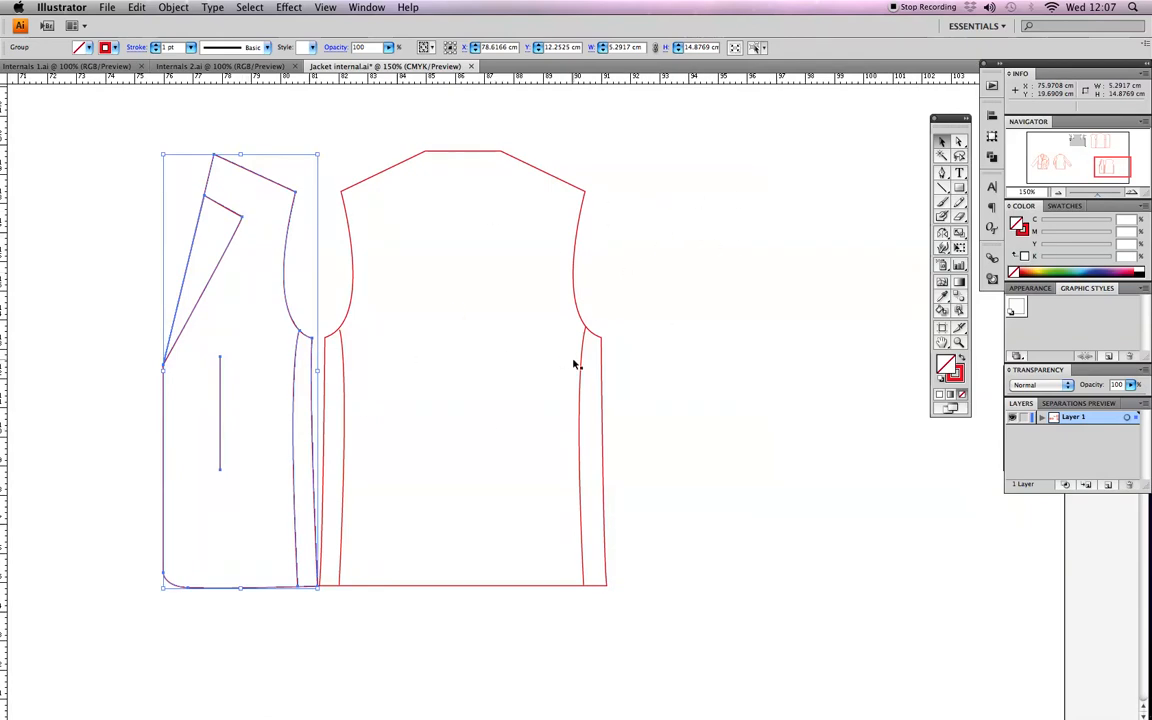
Select the front and back panels together, align their bottom edges, and deselect them.
{"action": "scroll", "coordinate": [668, 265], "scroll_direction": "left", "scroll_amount": 3}
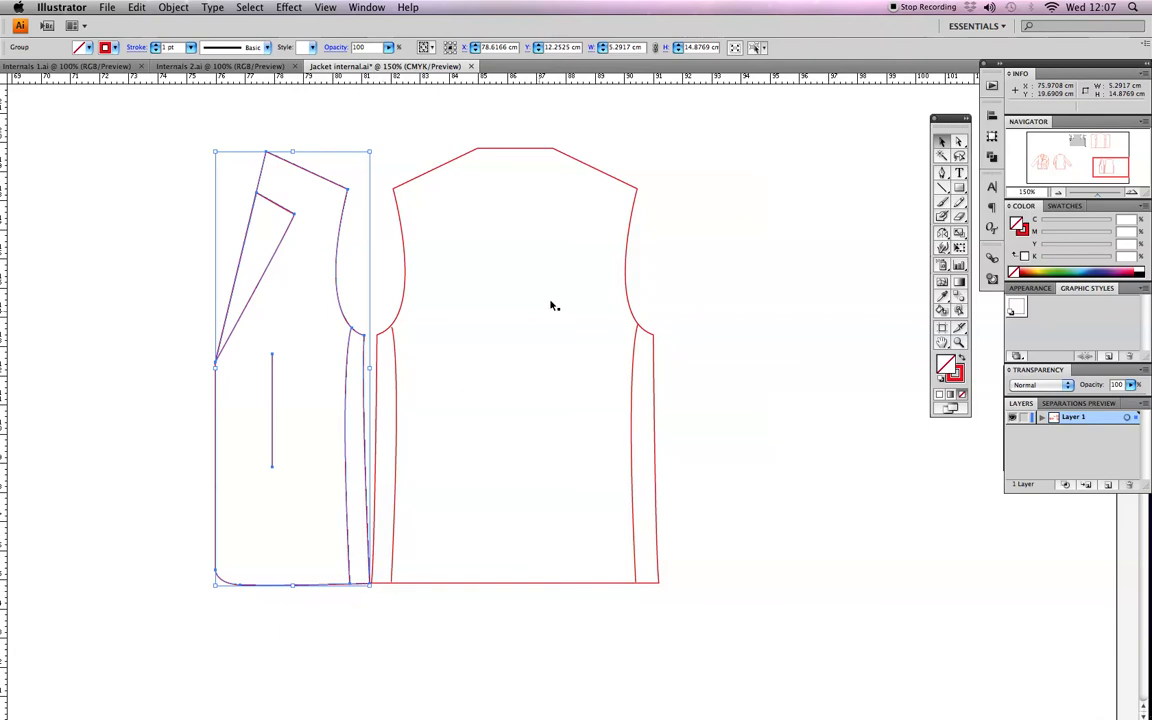
{"action": "left_click", "coordinate": [522, 150], "text": "shift"}
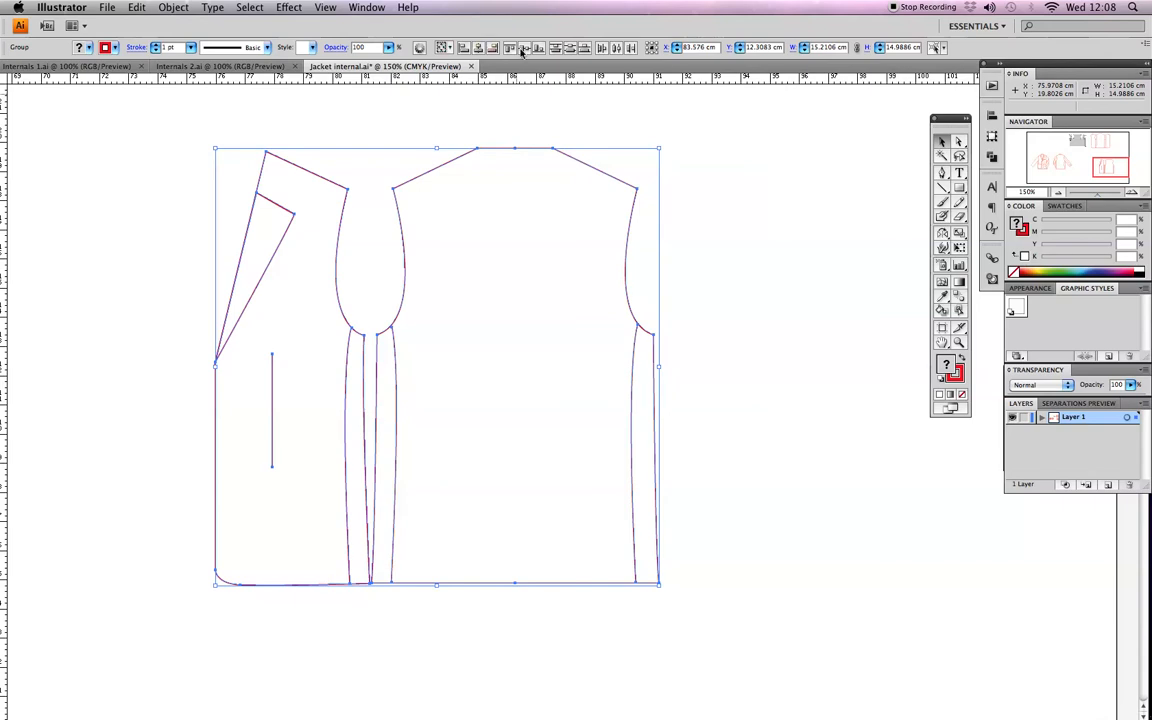
{"action": "left_click", "coordinate": [377, 8]}
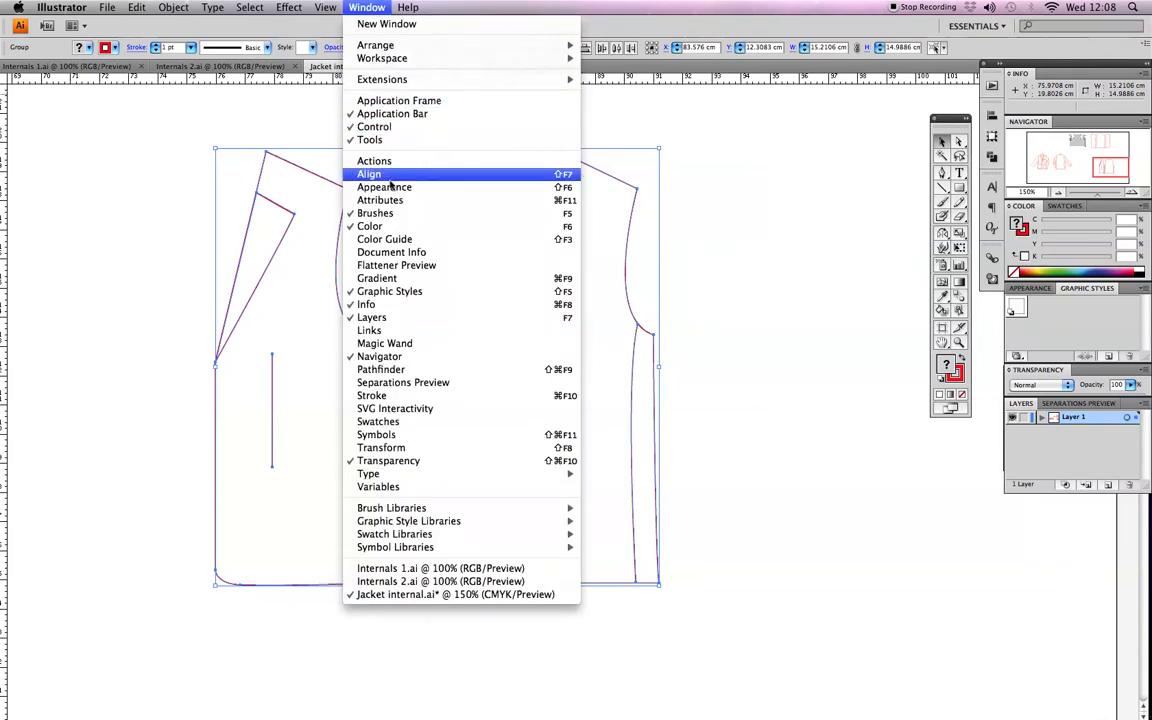
{"action": "left_click", "coordinate": [507, 8]}
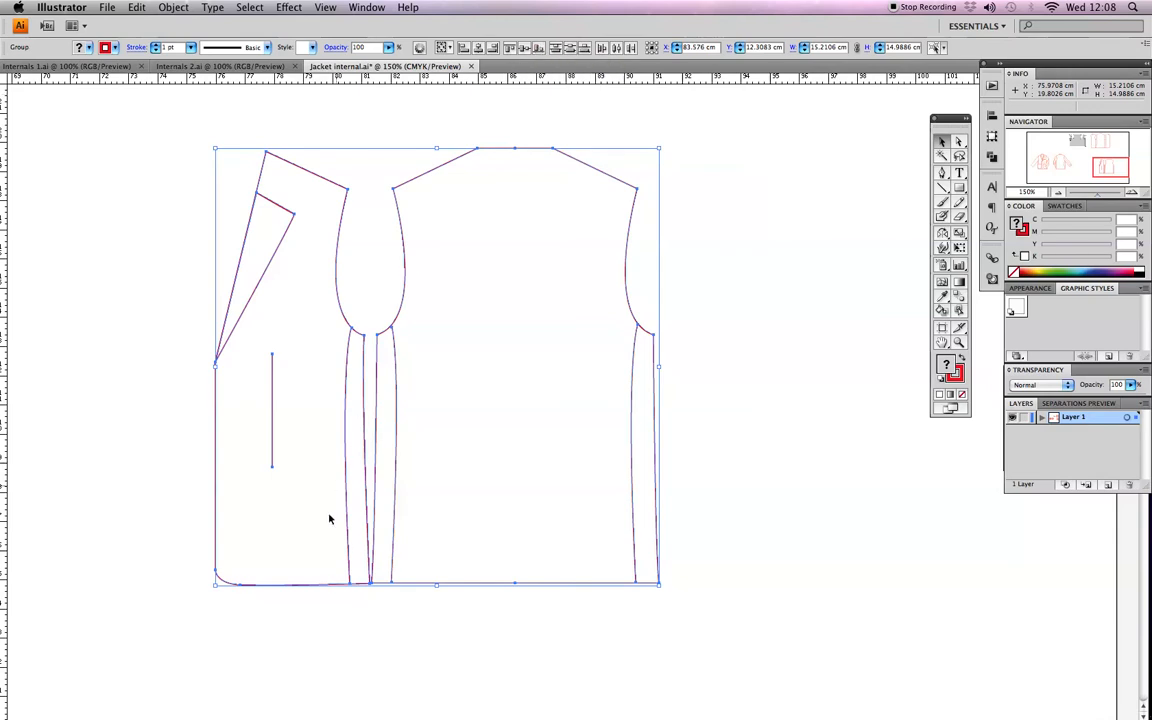
{"action": "left_click", "coordinate": [538, 49]}
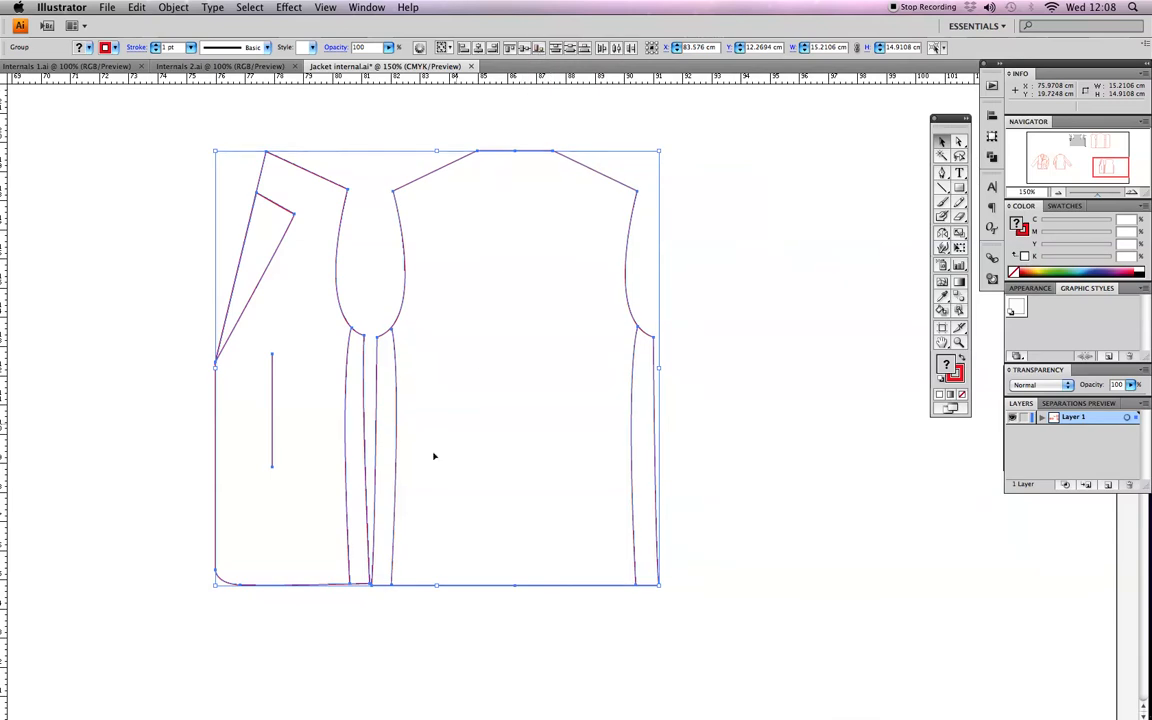
{"action": "left_click", "coordinate": [706, 259]}
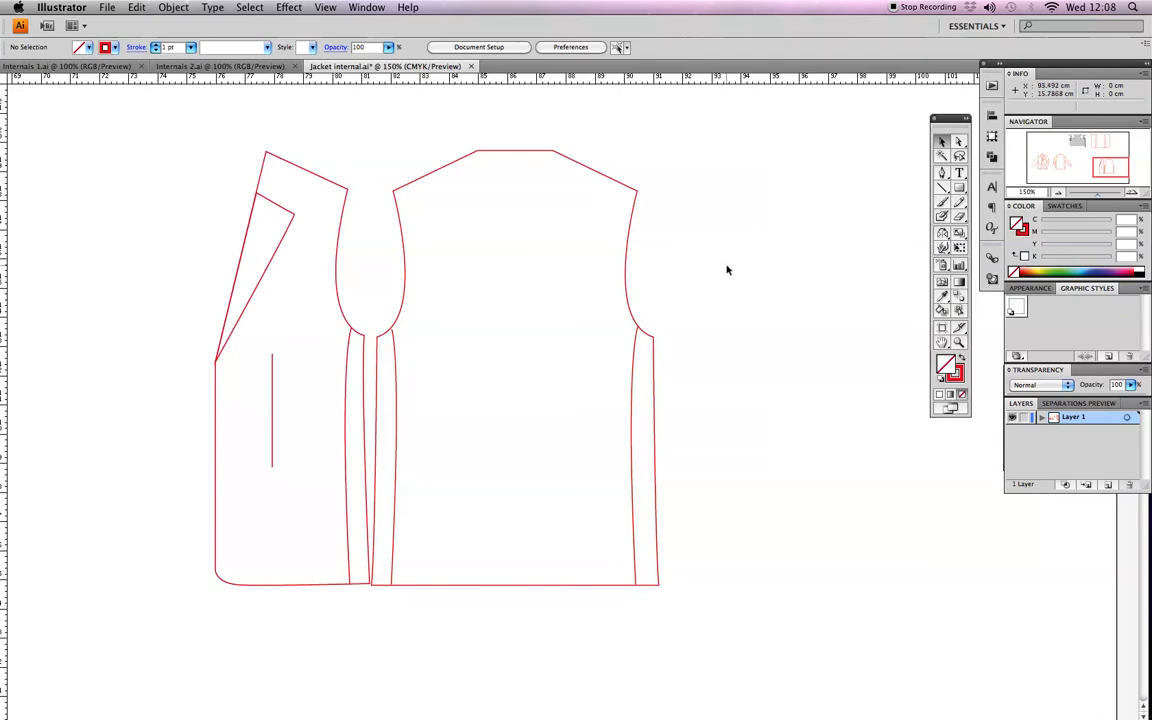
{"action": "left_click", "coordinate": [323, 181]}
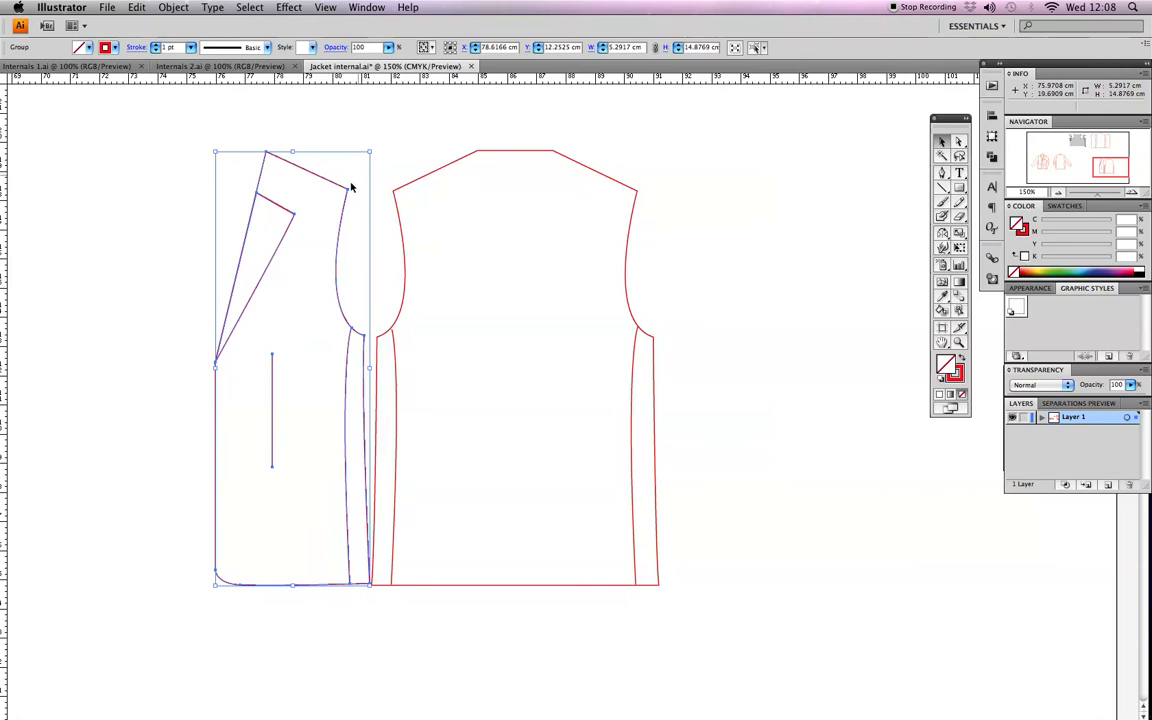
{"action": "right_click", "coordinate": [292, 232]}
{"action": "mouse_move", "coordinate": [318, 318]}
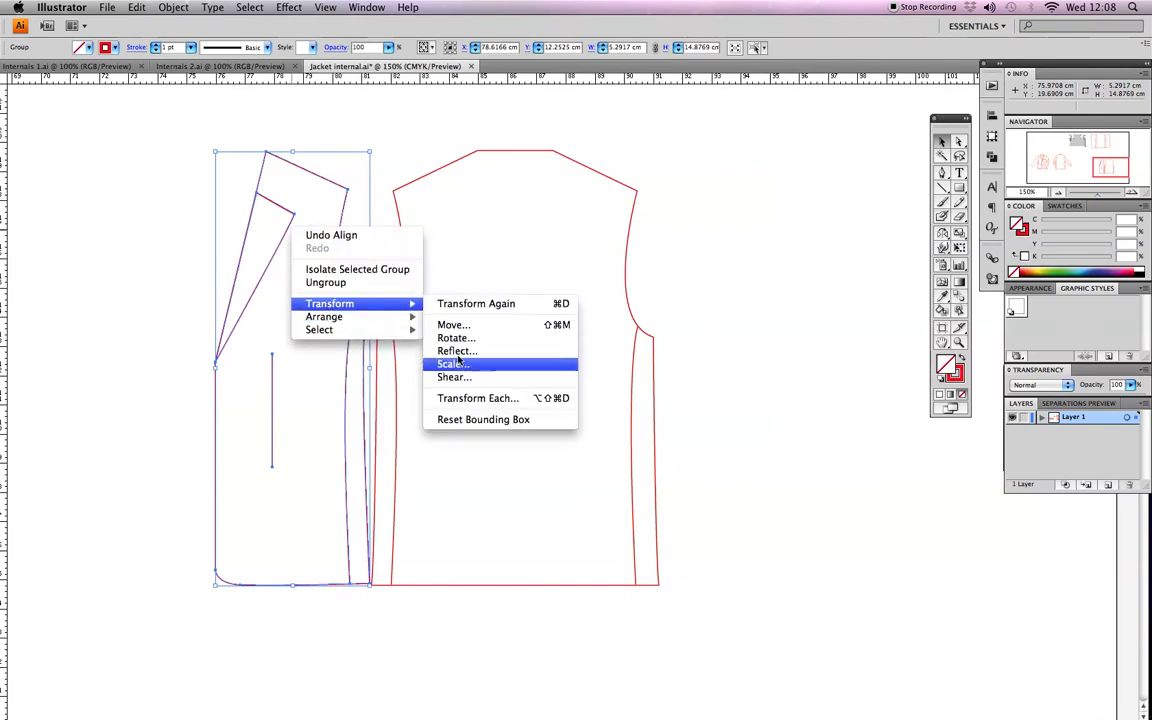
{"action": "left_click", "coordinate": [412, 192]}
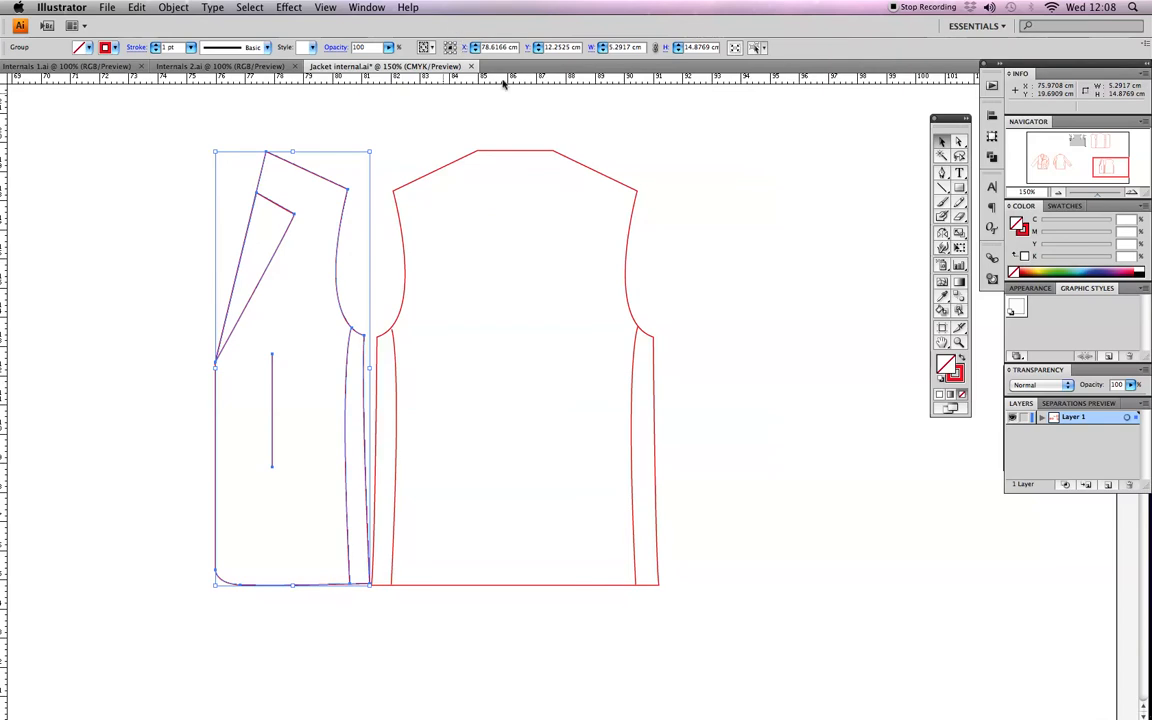
{"action": "left_click", "coordinate": [492, 108]}
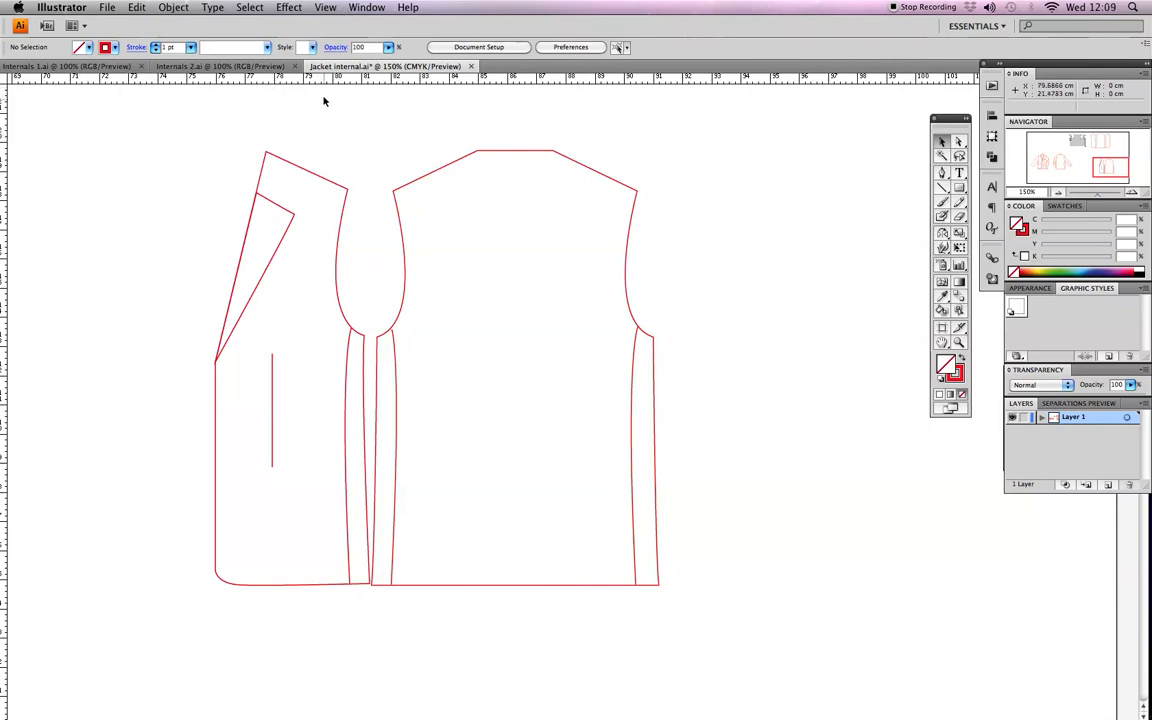
Place a vertical ruler guide down the centre of the back panel at about X 86.3 cm.
{"action": "key", "text": "super+r"}
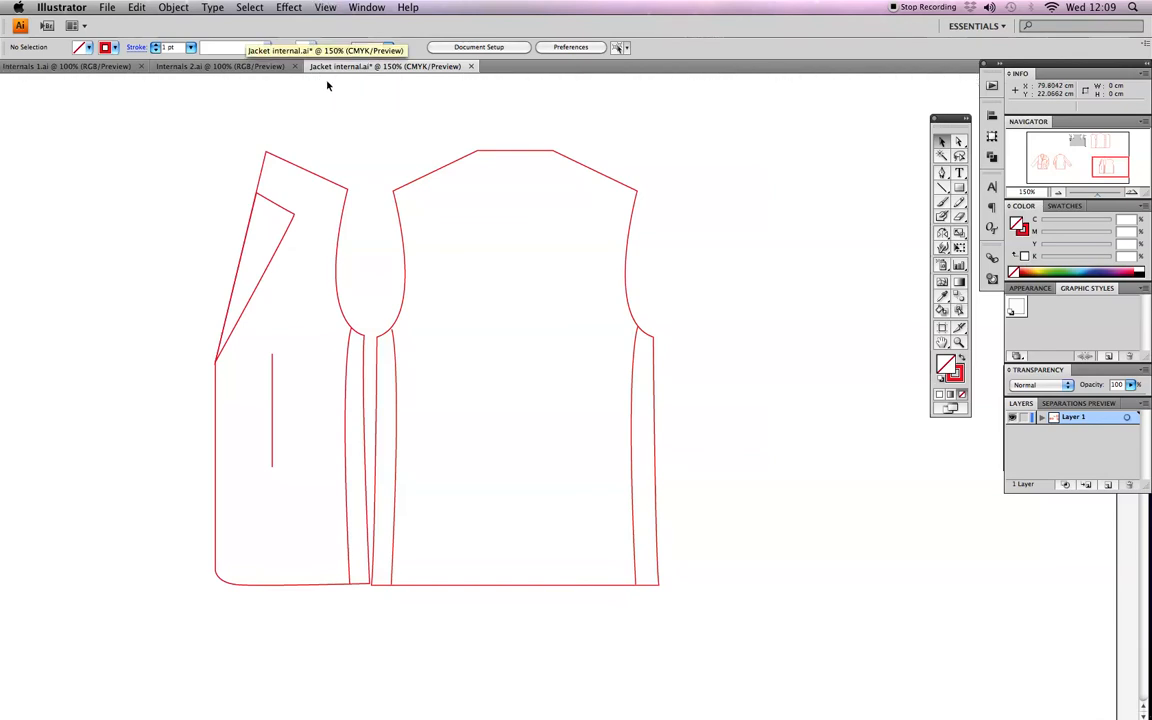
{"action": "key", "text": "super+r"}
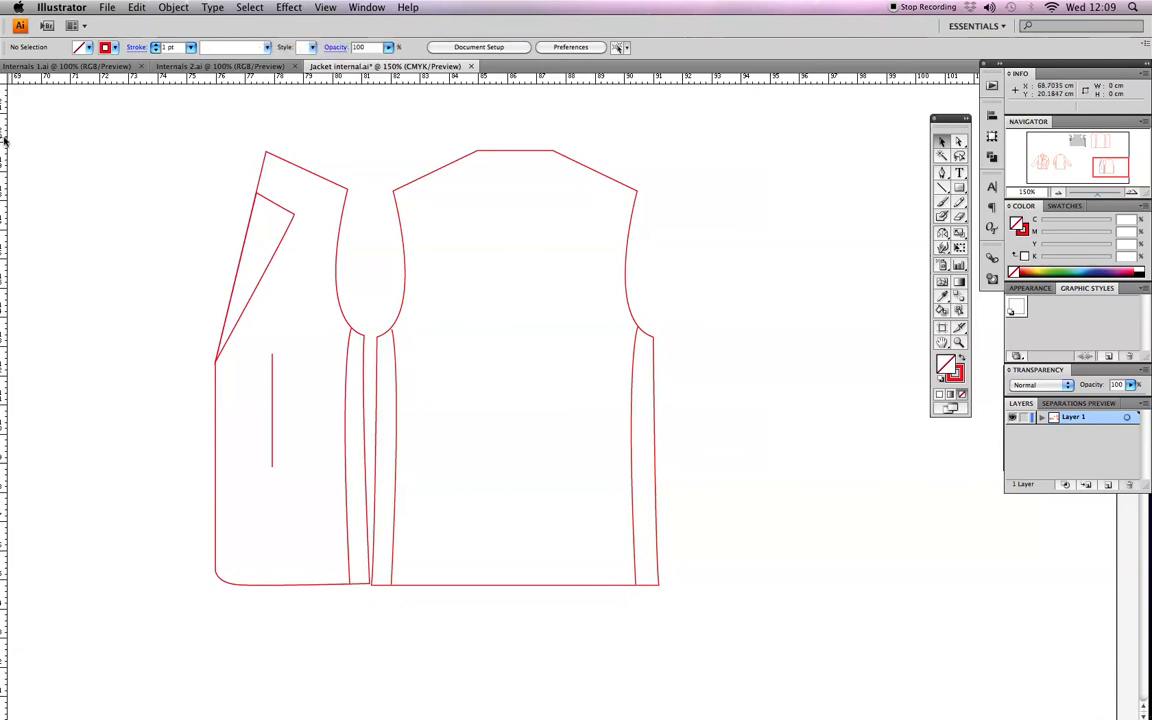
{"action": "left_click_drag", "start_coordinate": [5, 140], "coordinate": [516, 168]}
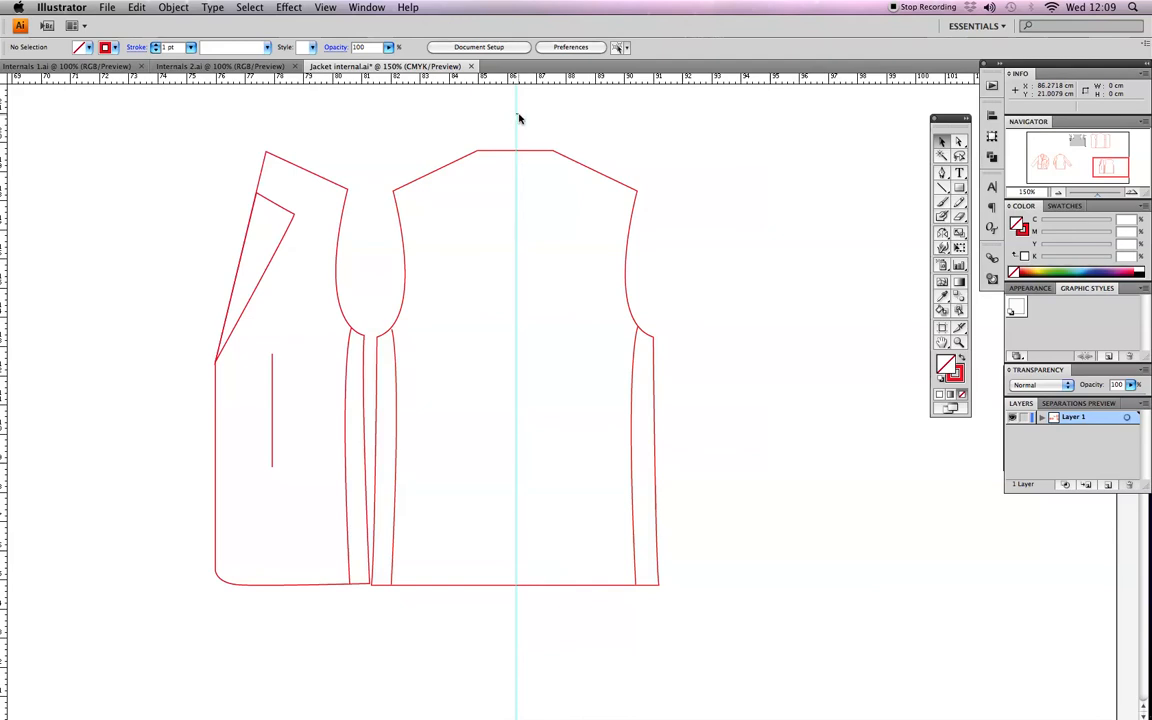
Unlock the guides and fine-tune the vertical guide's position on the back panel's centre line.
{"action": "left_click", "coordinate": [330, 8]}
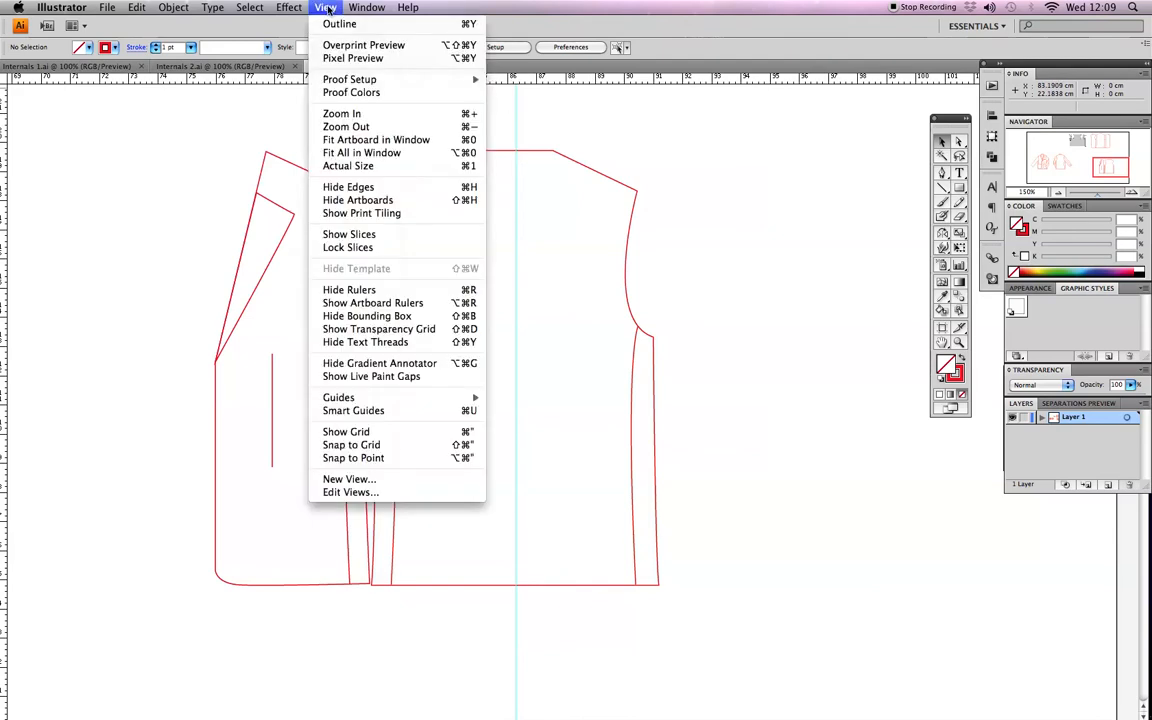
{"action": "mouse_move", "coordinate": [368, 397]}
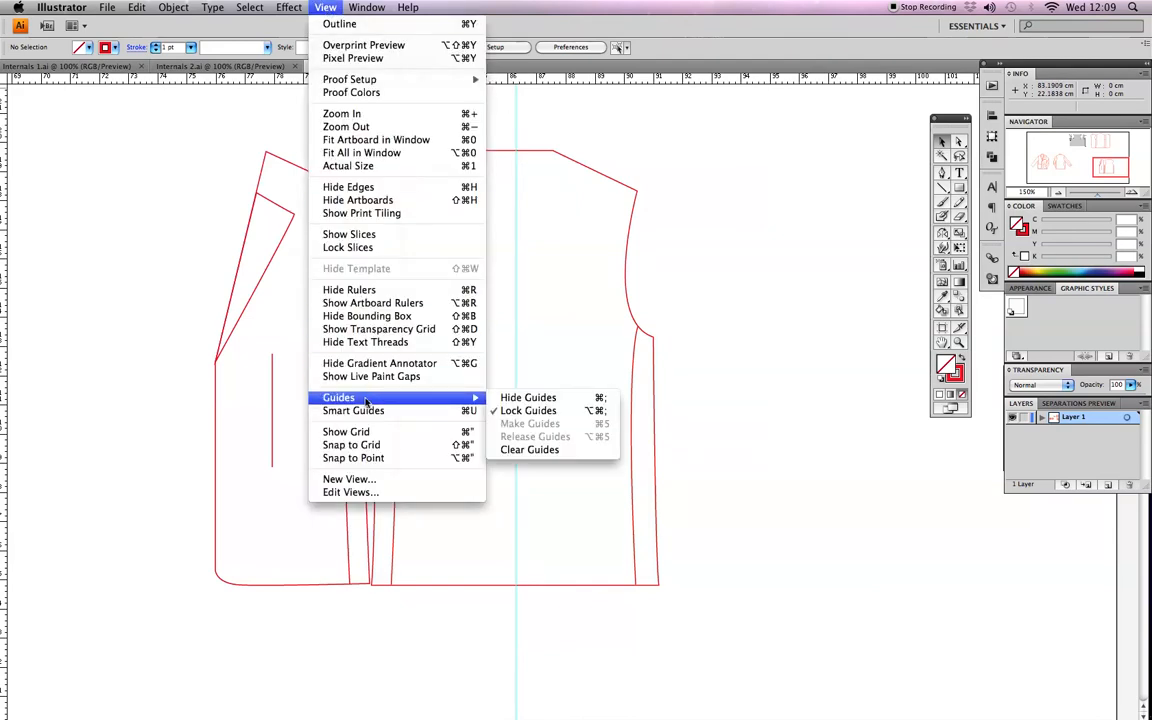
{"action": "left_click", "coordinate": [518, 412]}
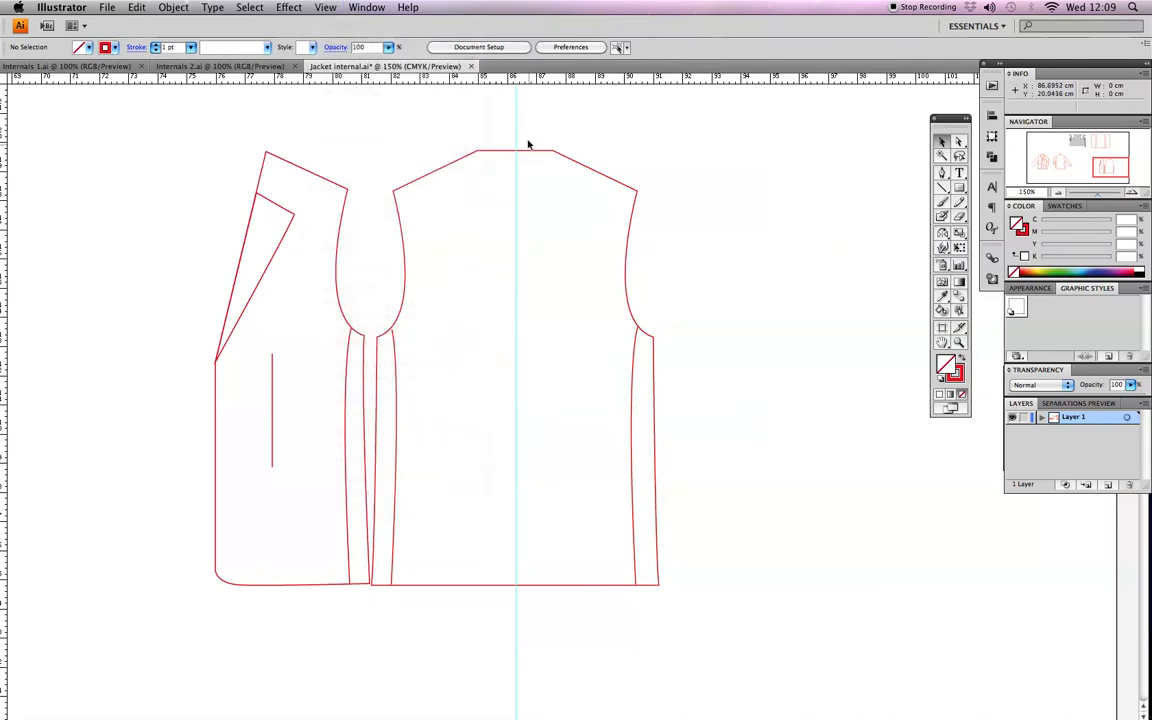
{"action": "left_click_drag", "start_coordinate": [519, 142], "coordinate": [517, 146]}
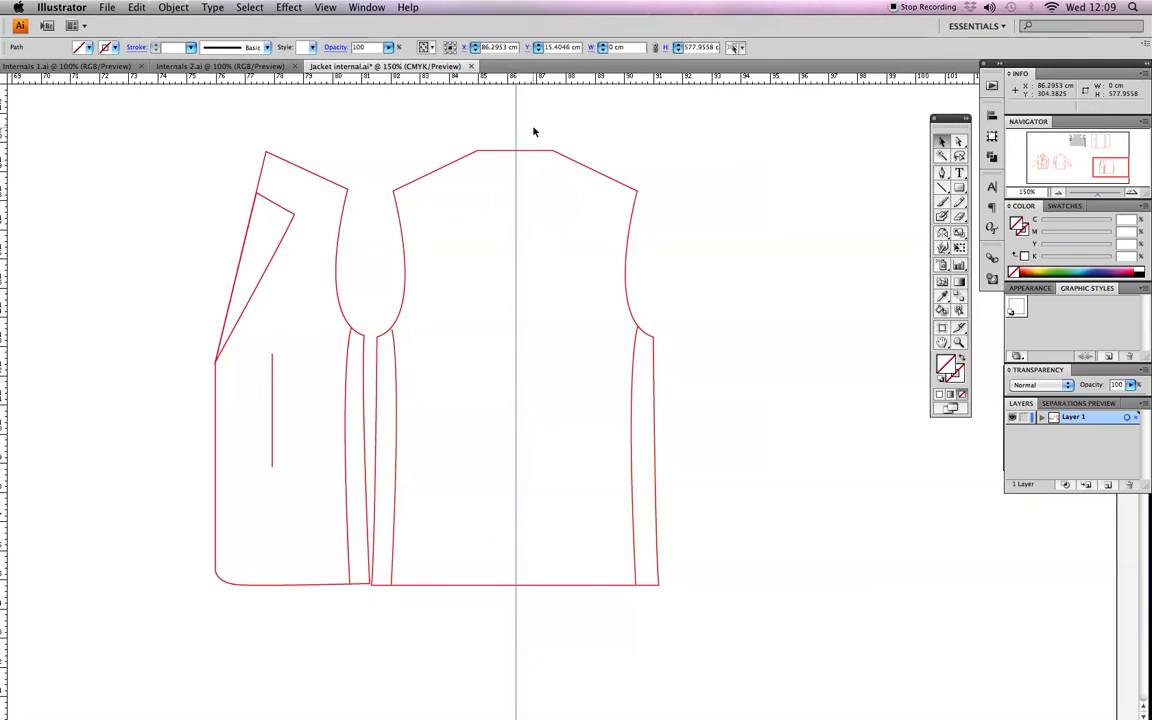
Lock the guides again and check that the Lock Guides option is enabled.
{"action": "left_click", "coordinate": [324, 7]}
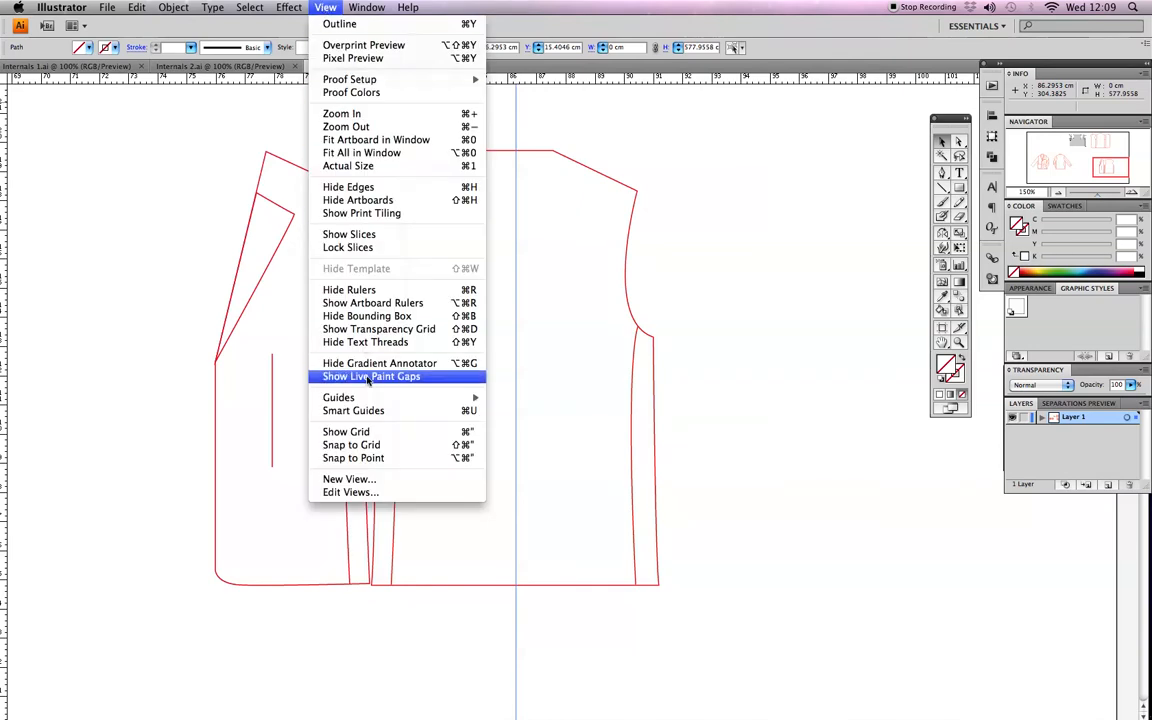
{"action": "mouse_move", "coordinate": [370, 400]}
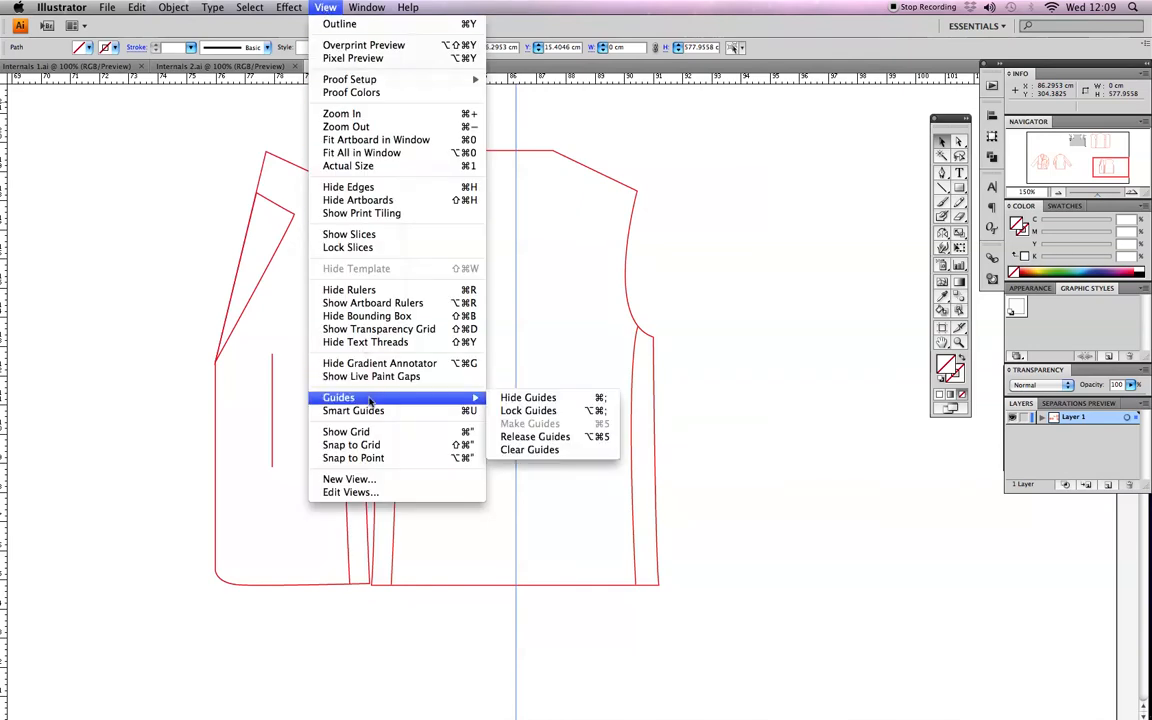
{"action": "left_click", "coordinate": [528, 411]}
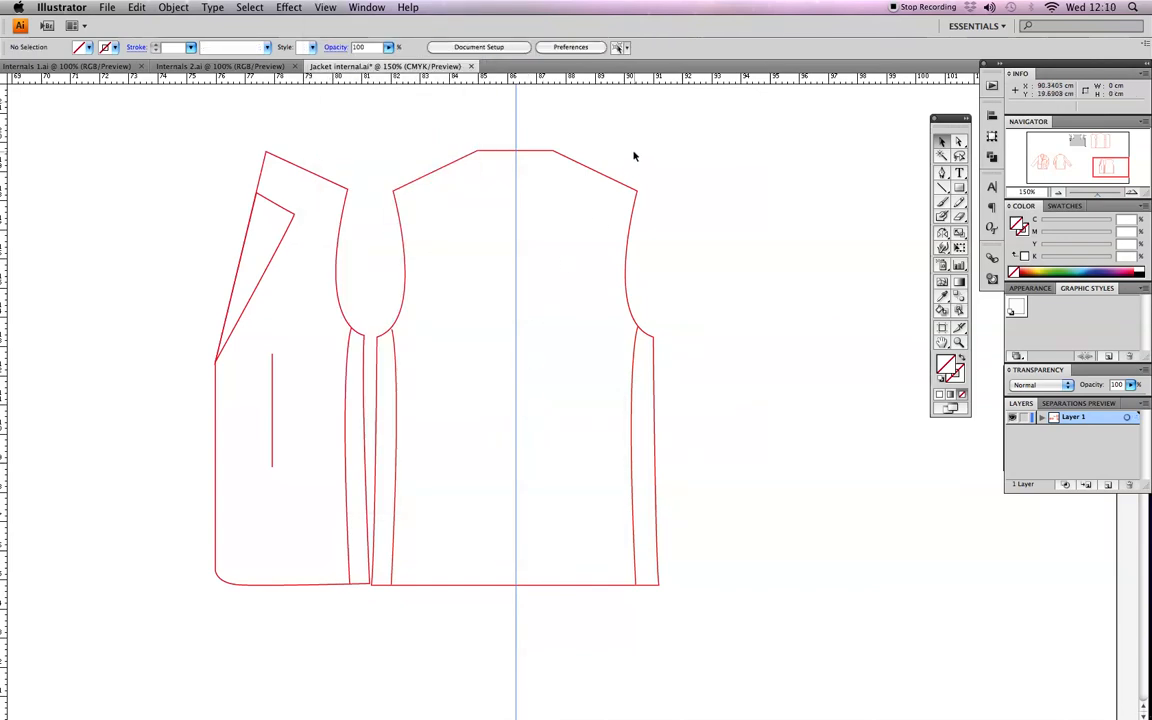
{"action": "left_click", "coordinate": [289, 8]}
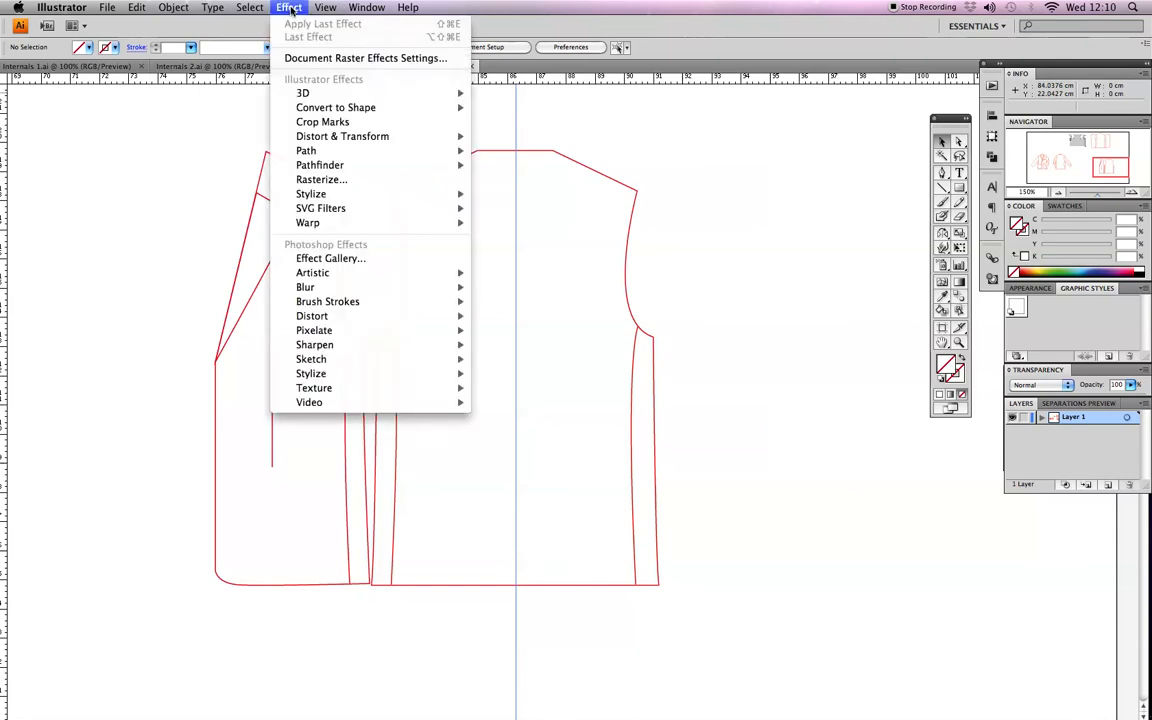
{"action": "mouse_move", "coordinate": [325, 7]}
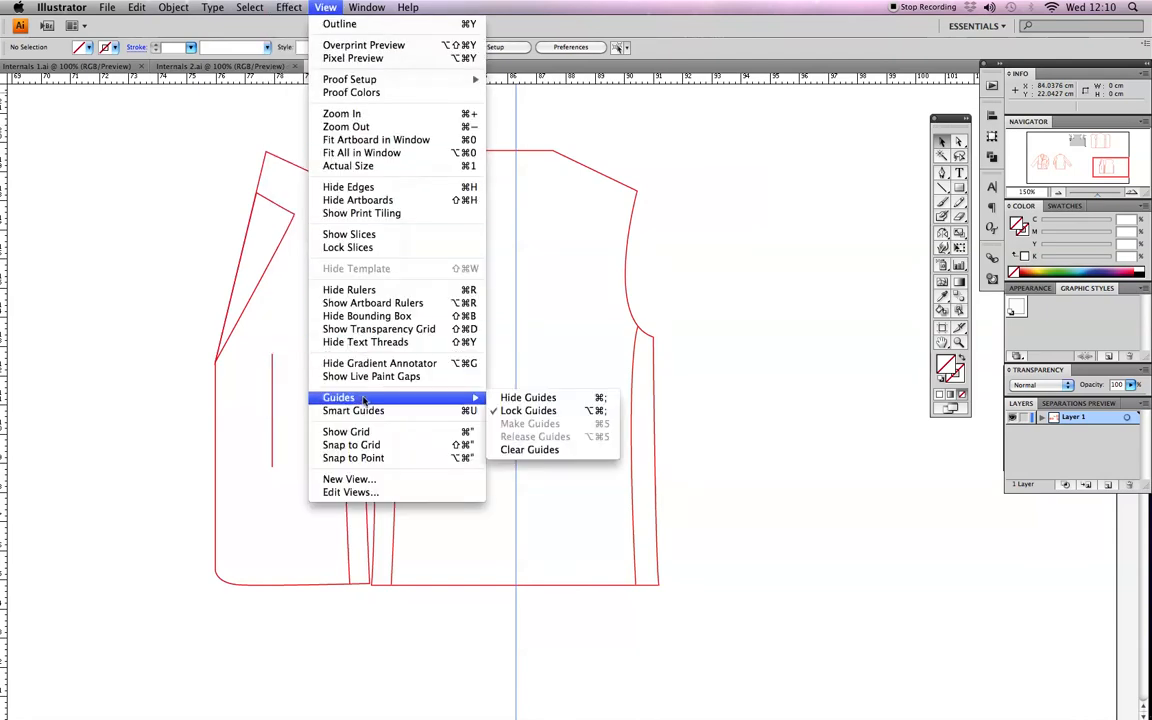
{"action": "left_click", "coordinate": [731, 337]}
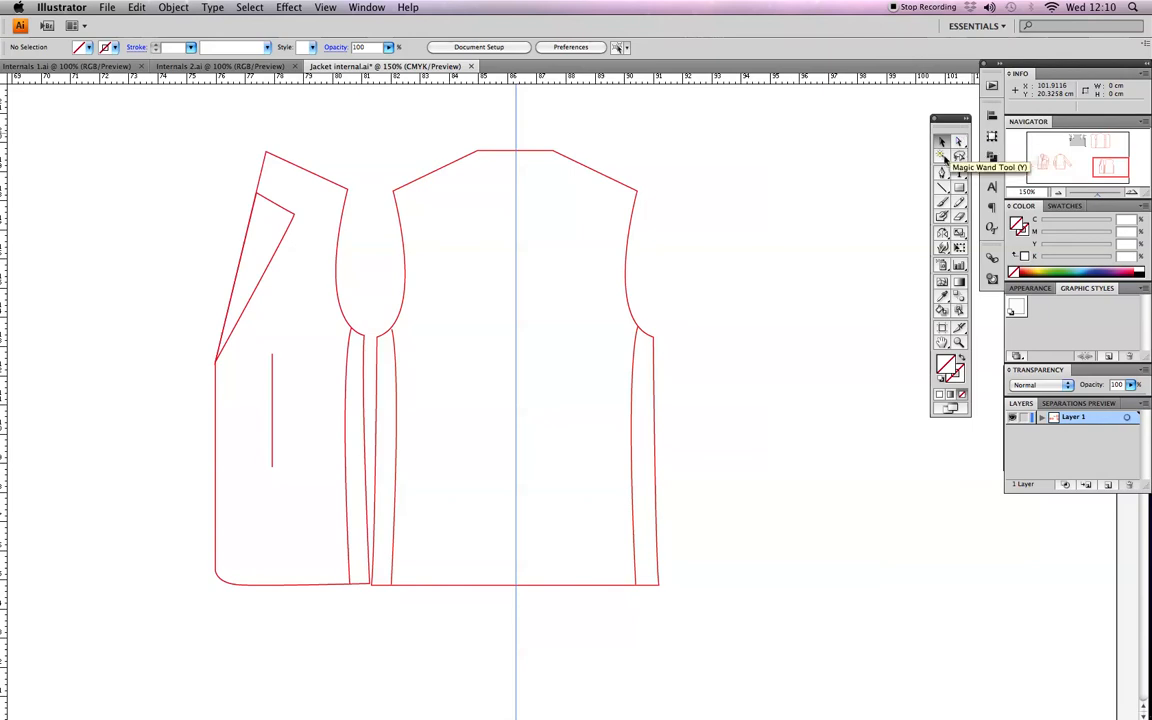
{"action": "double_click", "coordinate": [312, 181]}
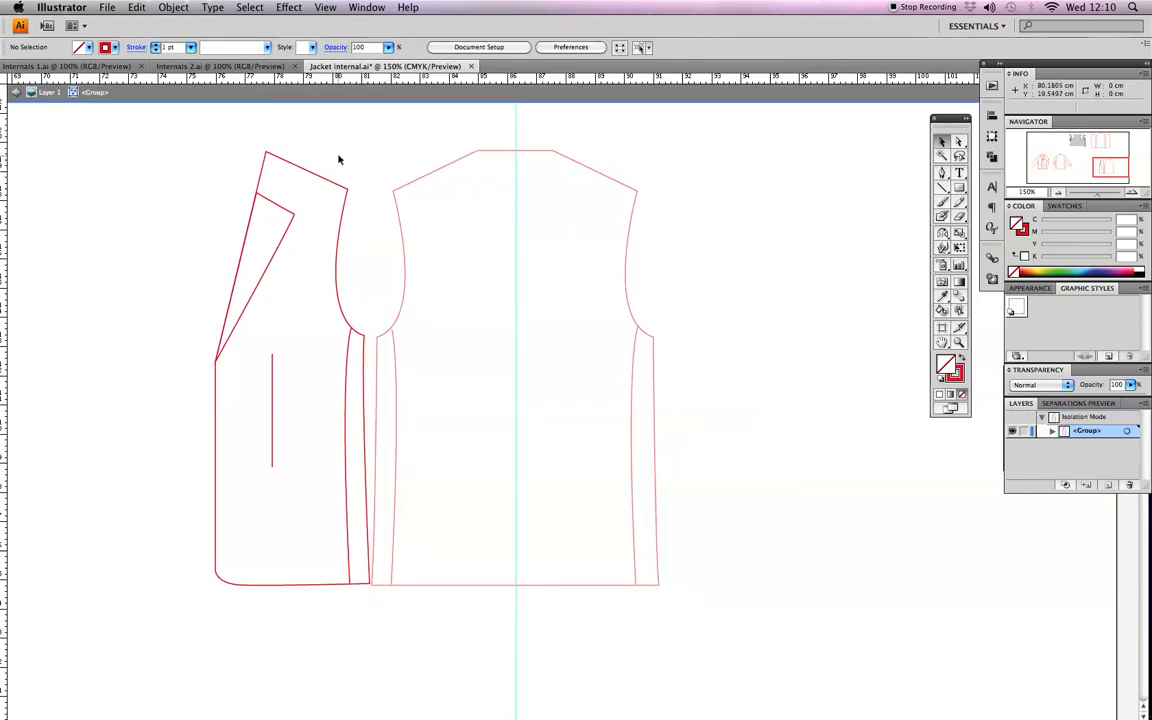
{"action": "double_click", "coordinate": [338, 160]}
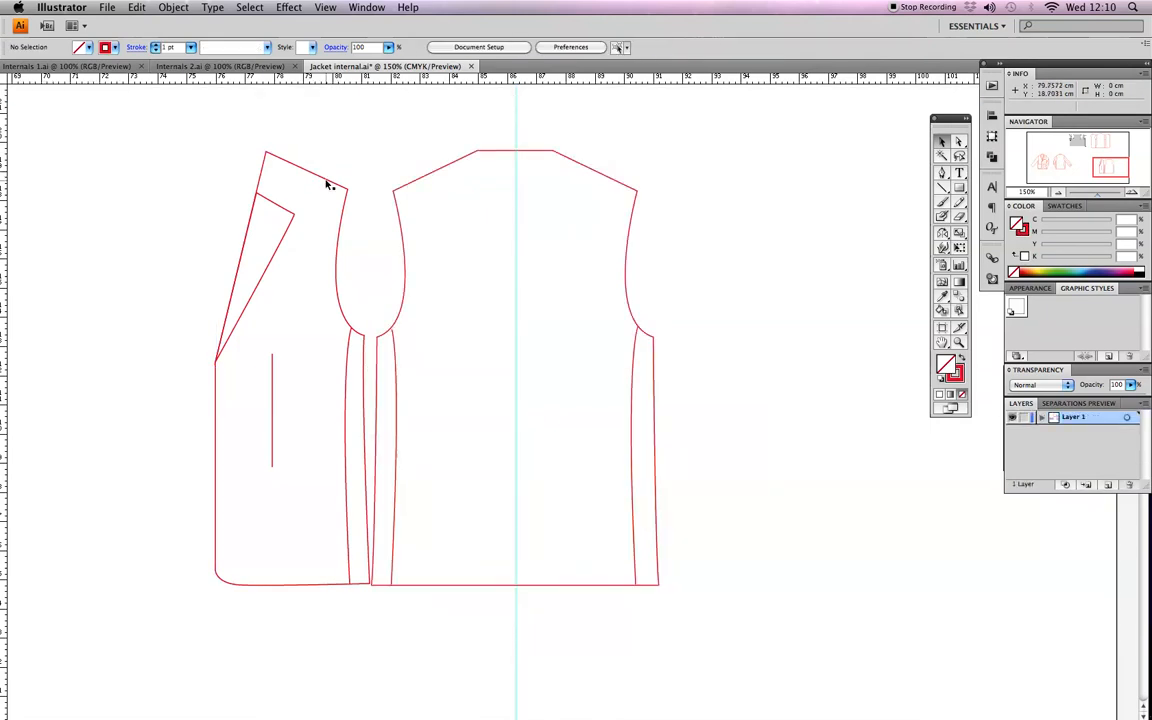
{"action": "left_click", "coordinate": [335, 186]}
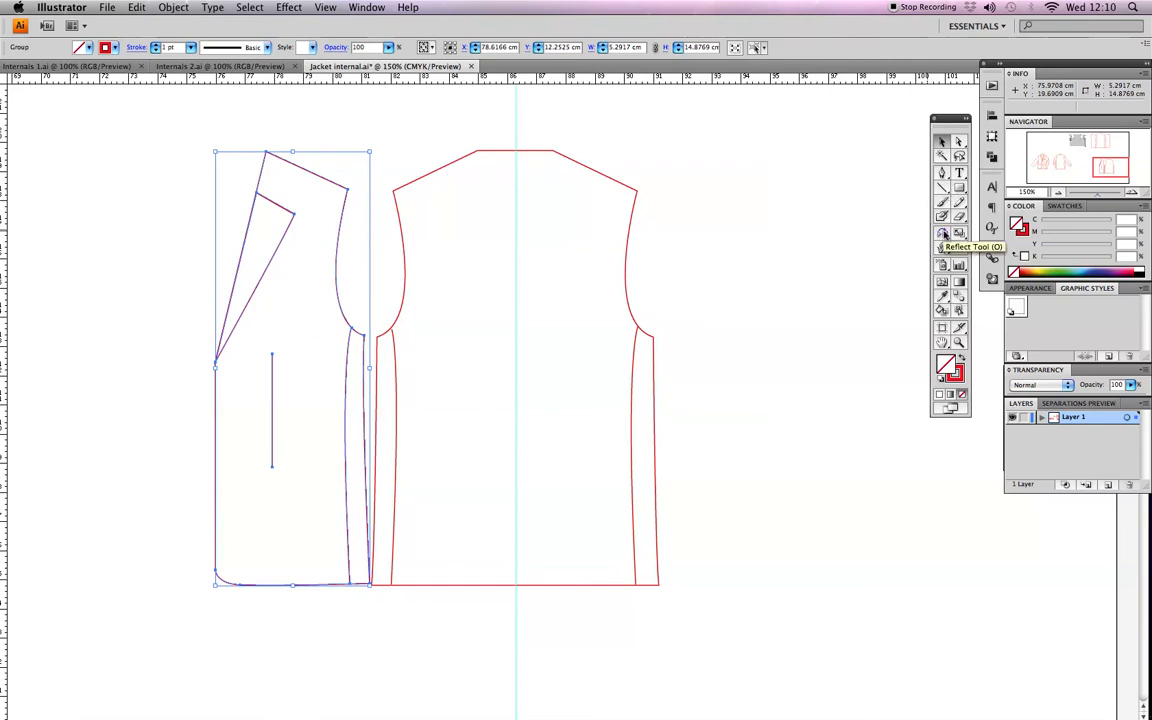
{"action": "left_click", "coordinate": [944, 233]}
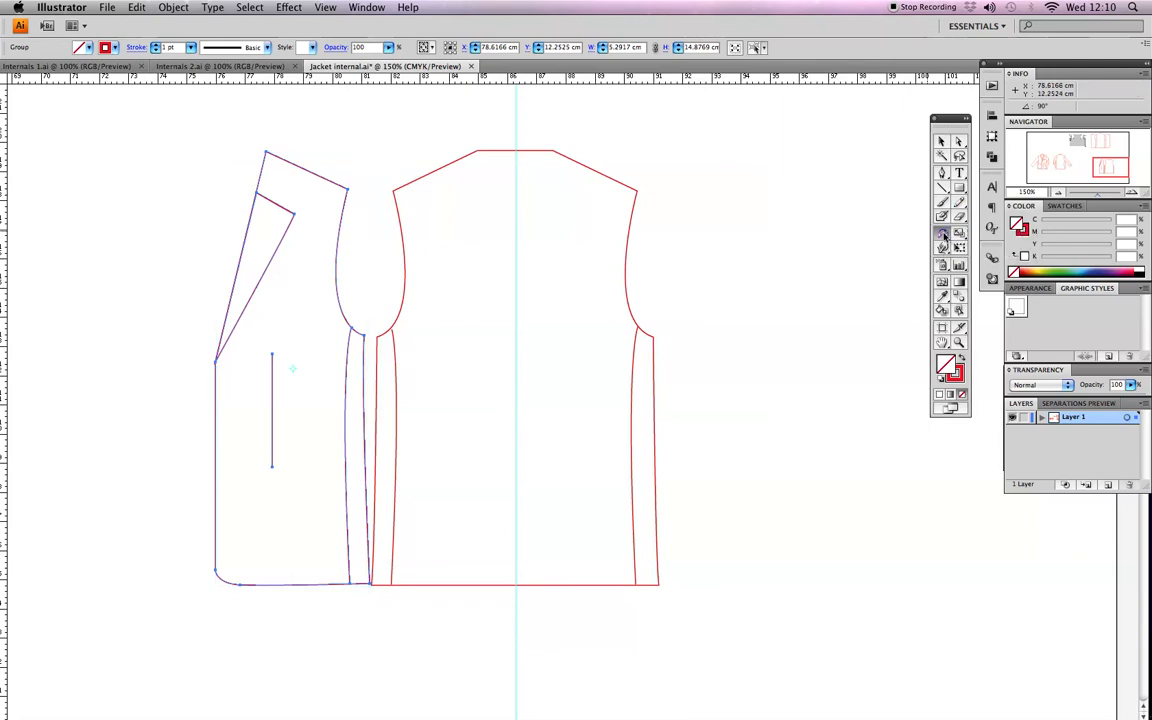
{"action": "left_click", "coordinate": [945, 235]}
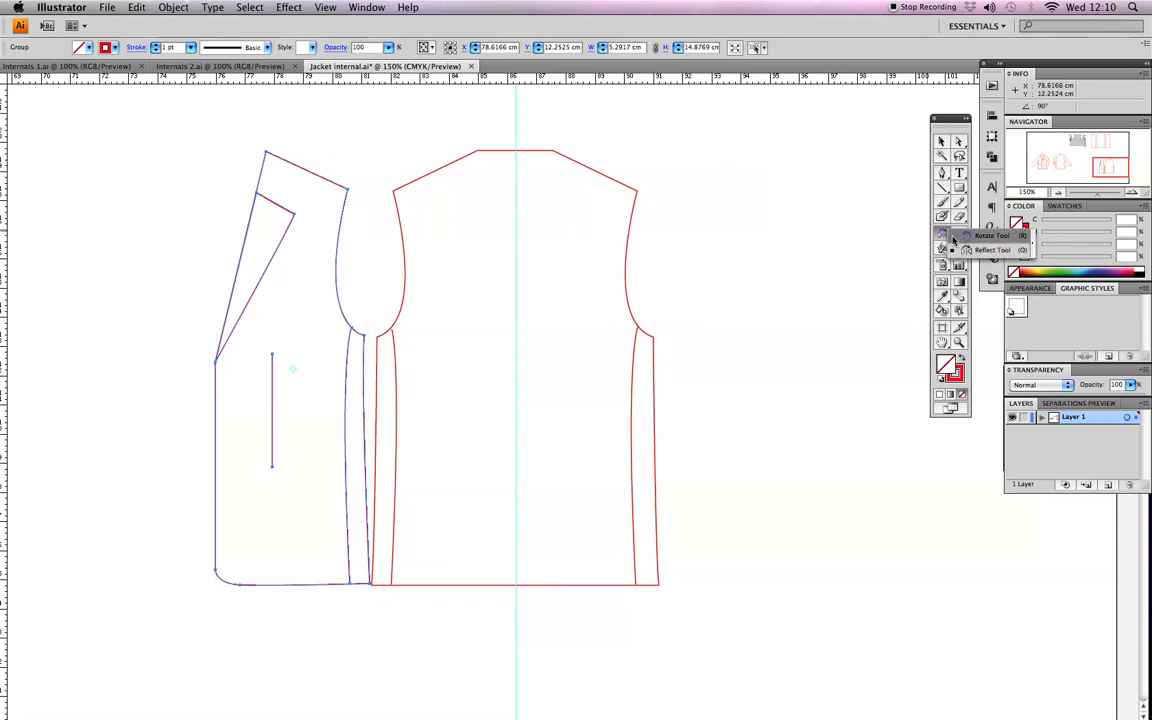
{"action": "left_click", "coordinate": [961, 237]}
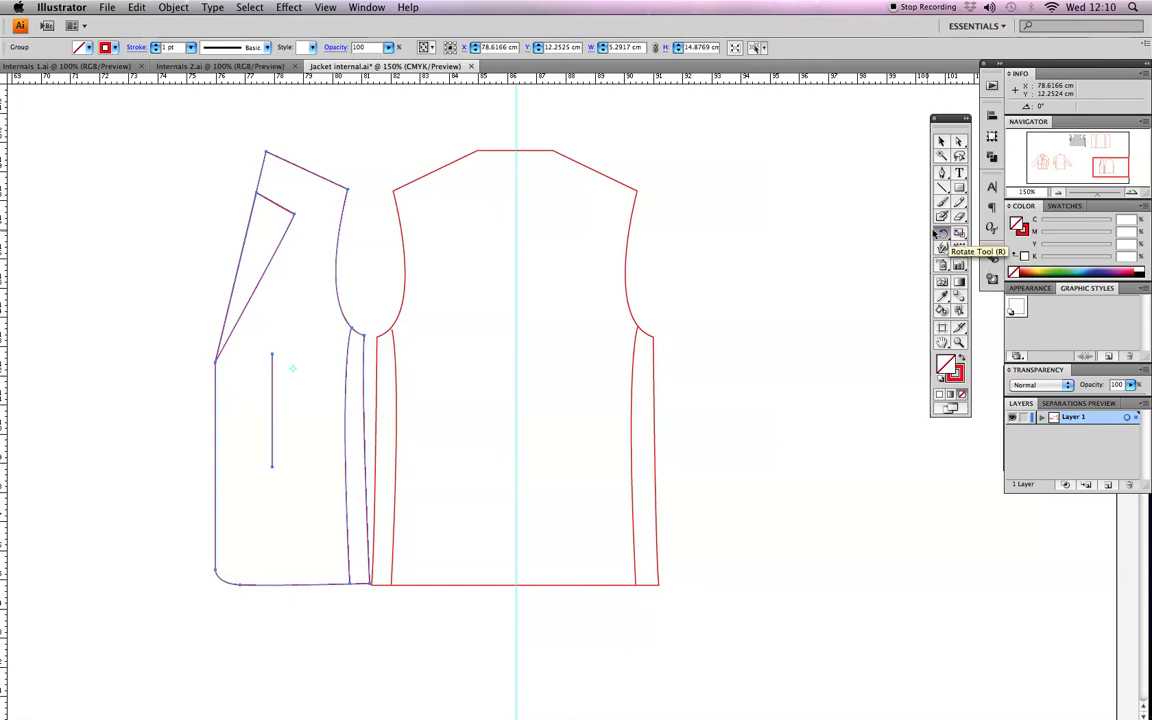
{"action": "left_click", "coordinate": [942, 143]}
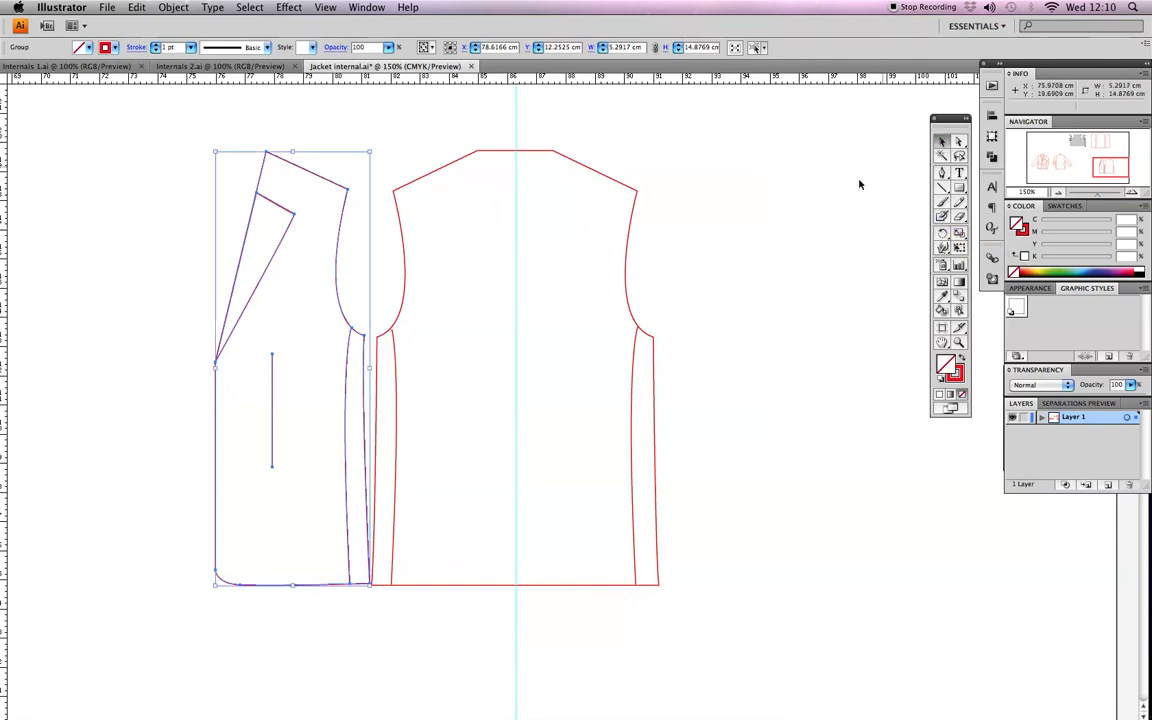
{"action": "left_click", "coordinate": [771, 172]}
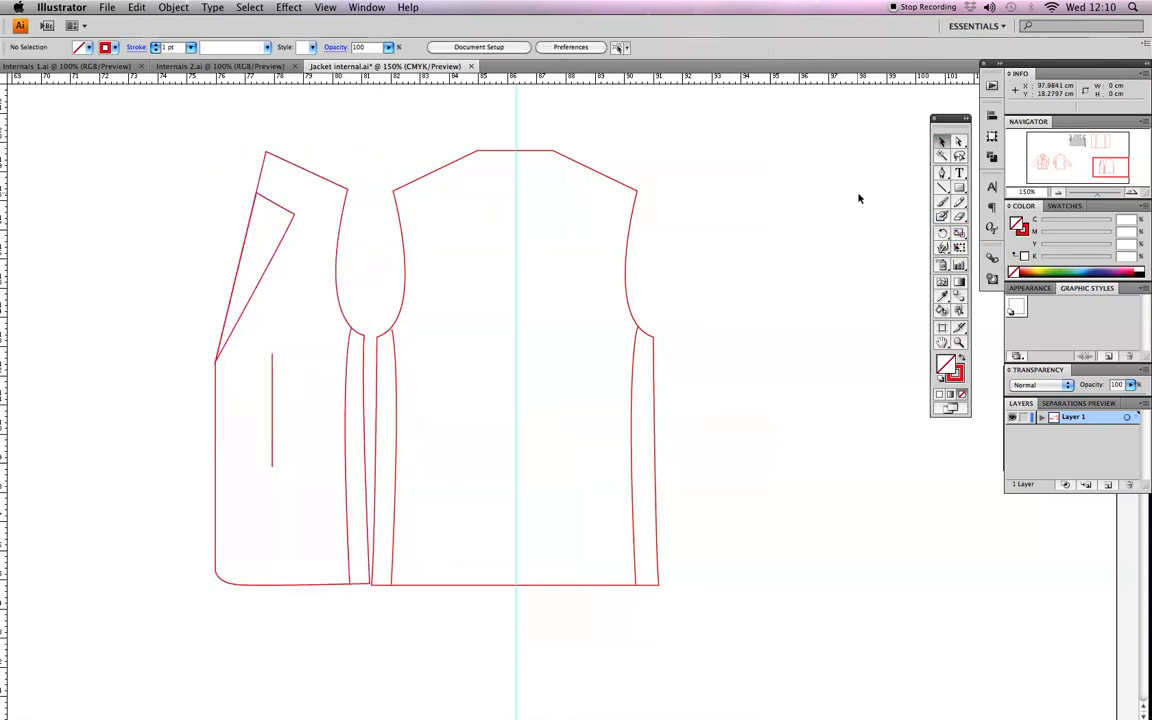
{"action": "left_click", "coordinate": [943, 235]}
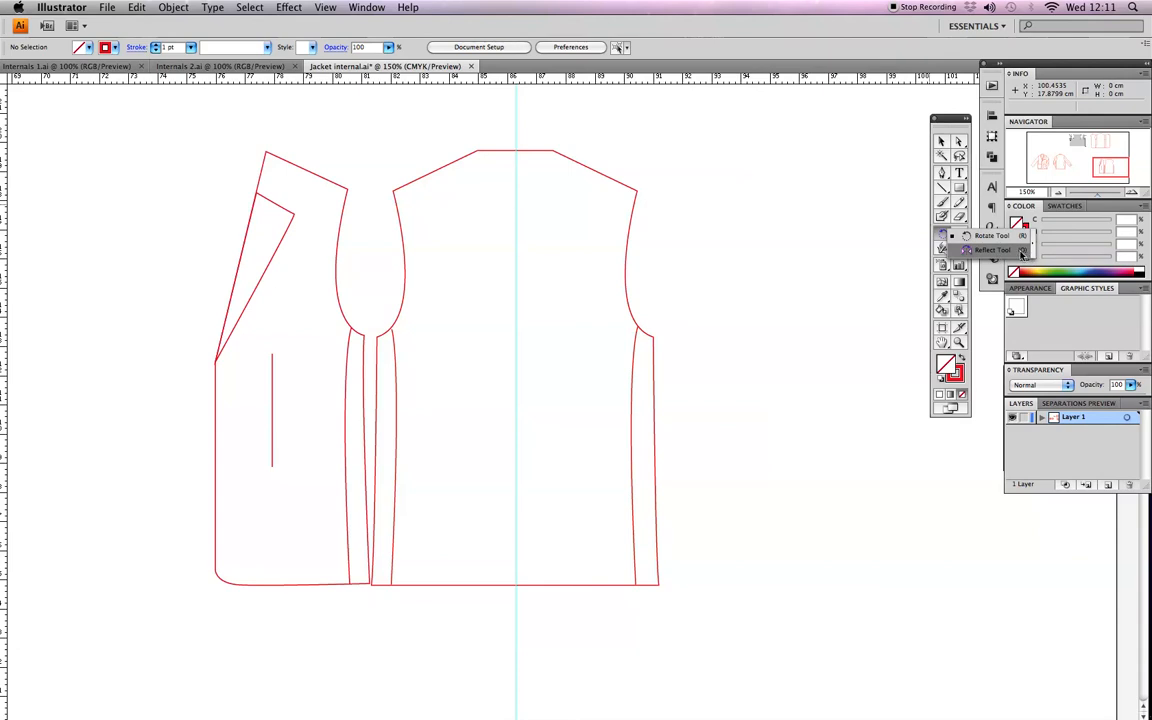
{"action": "left_click", "coordinate": [941, 236]}
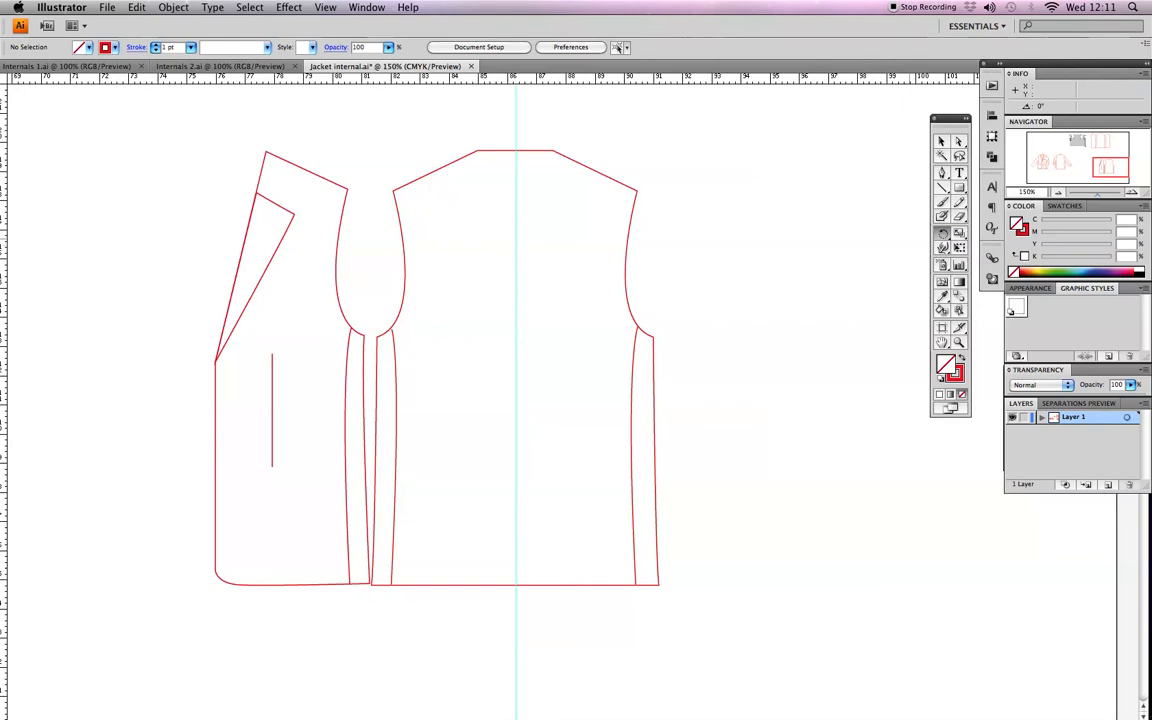
{"action": "key", "text": "o"}
{"action": "left_click", "coordinate": [941, 143]}
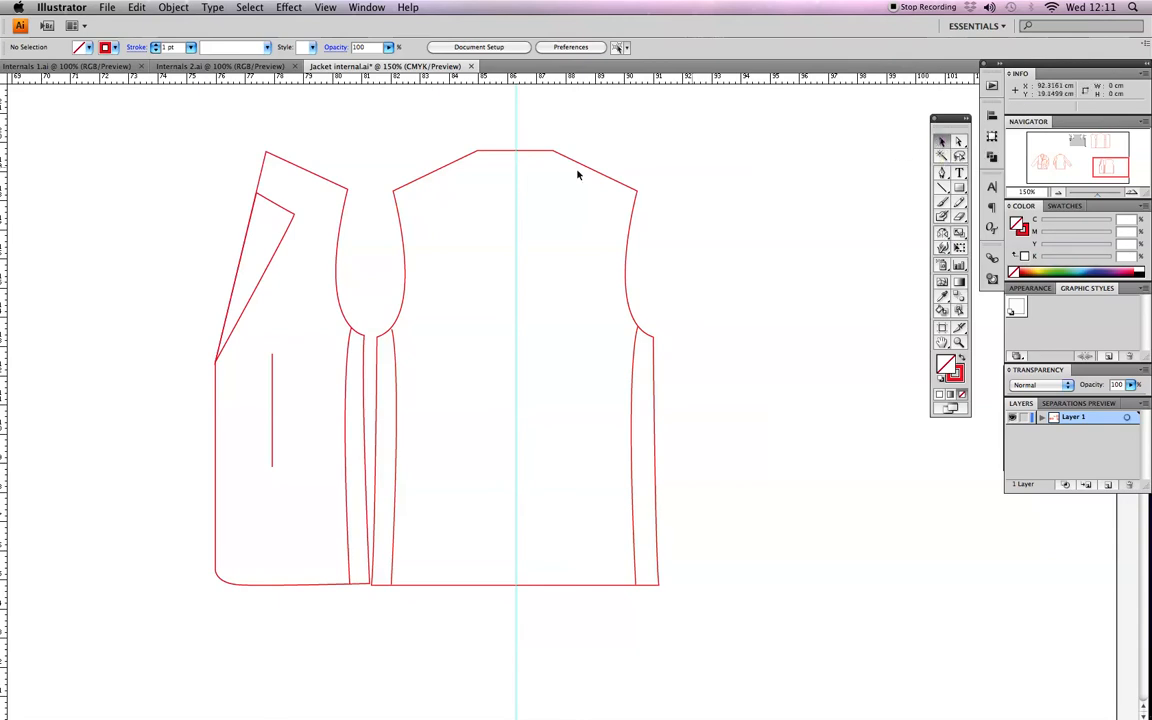
Reflect a copy of the front panel across the centre-back guide on the vertical axis, previewing the result, and deselect the copy.
{"action": "left_click", "coordinate": [303, 172]}
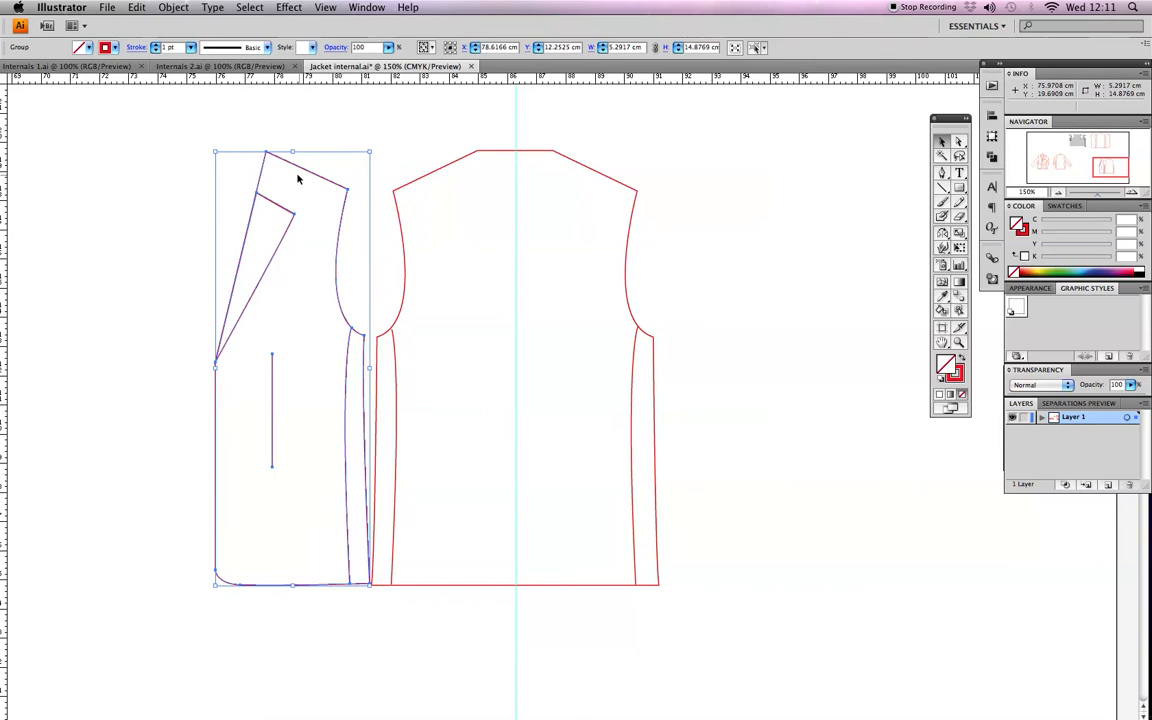
{"action": "left_click", "coordinate": [942, 233]}
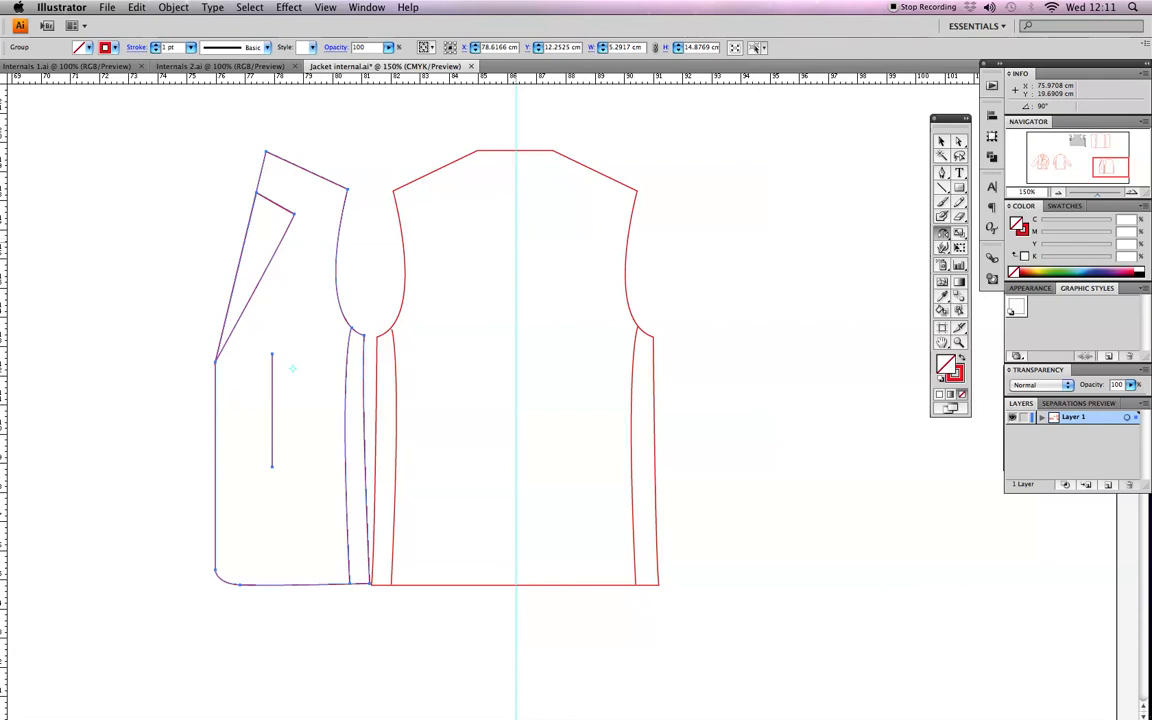
{"action": "left_click", "coordinate": [516, 241], "text": "alt"}
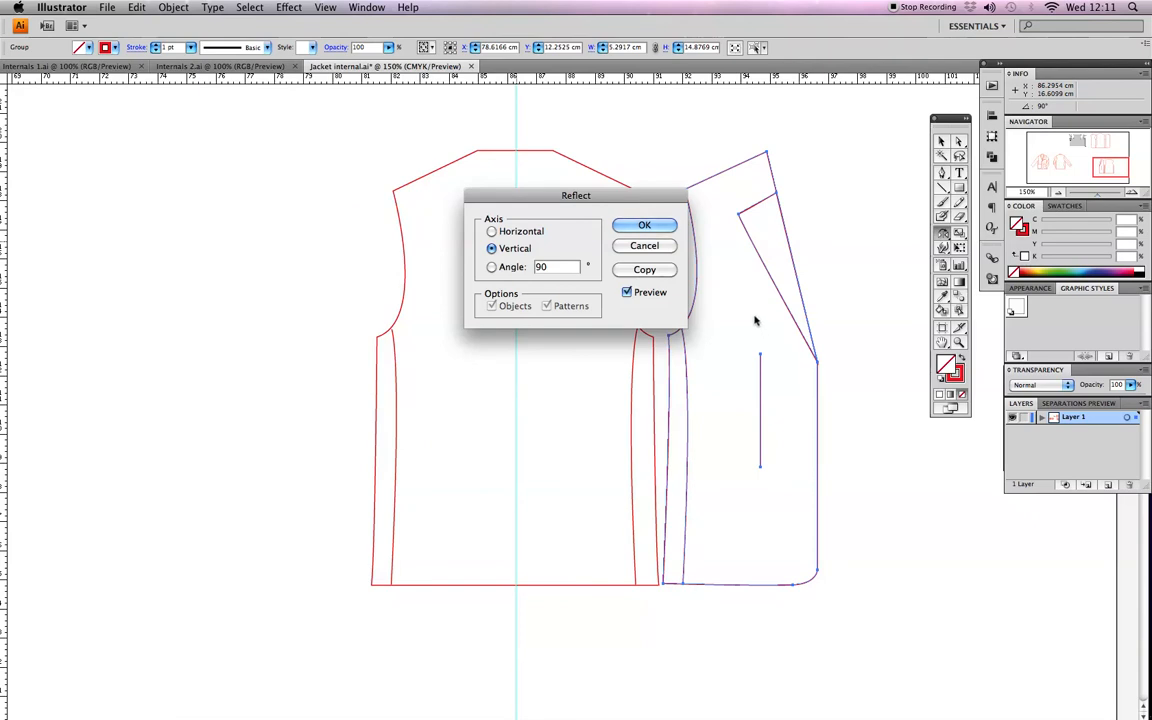
{"action": "left_click", "coordinate": [627, 292]}
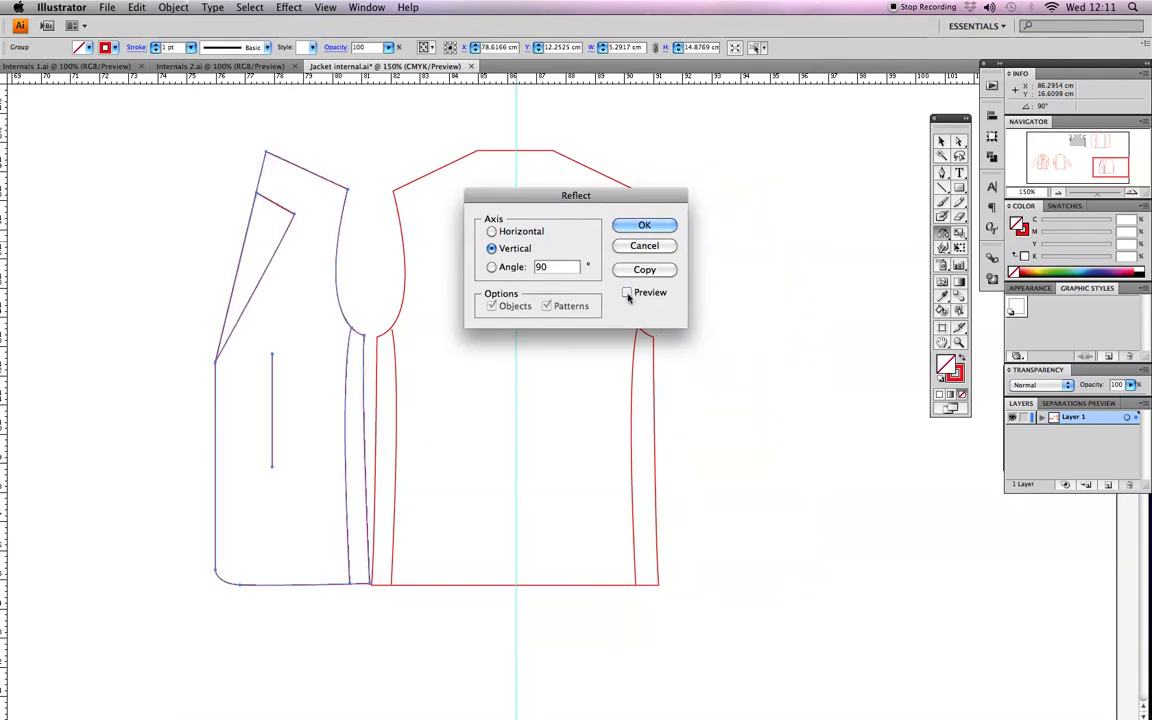
{"action": "left_click", "coordinate": [627, 292]}
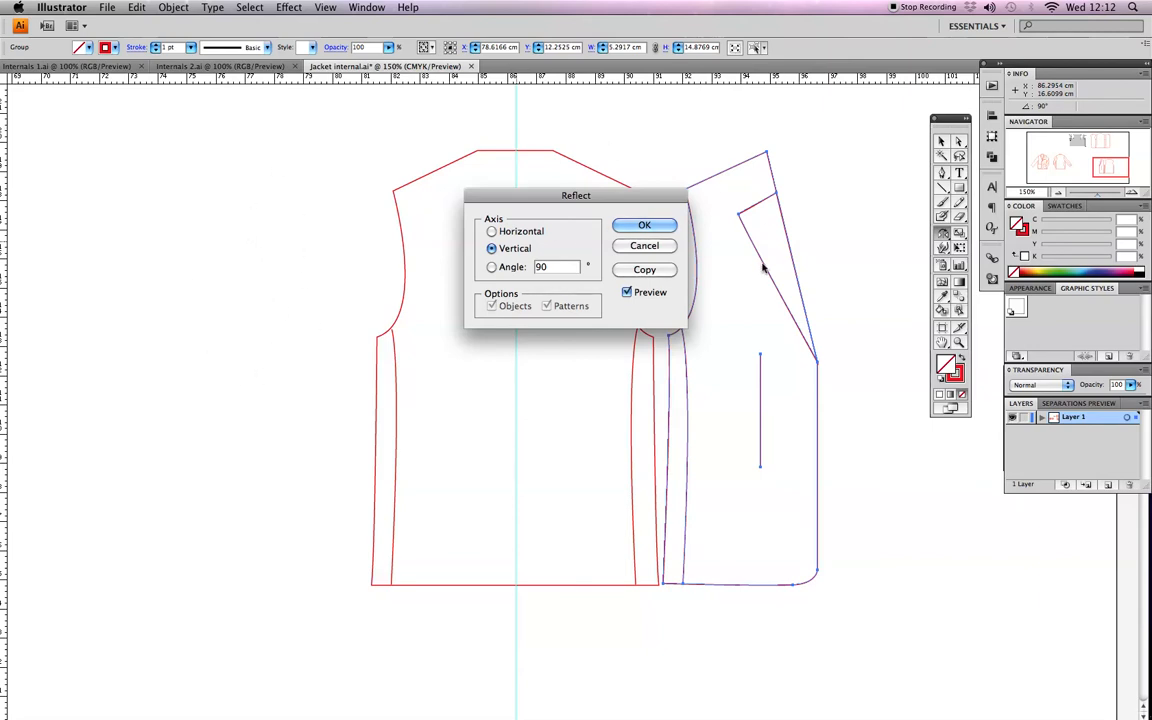
{"action": "left_click", "coordinate": [645, 270]}
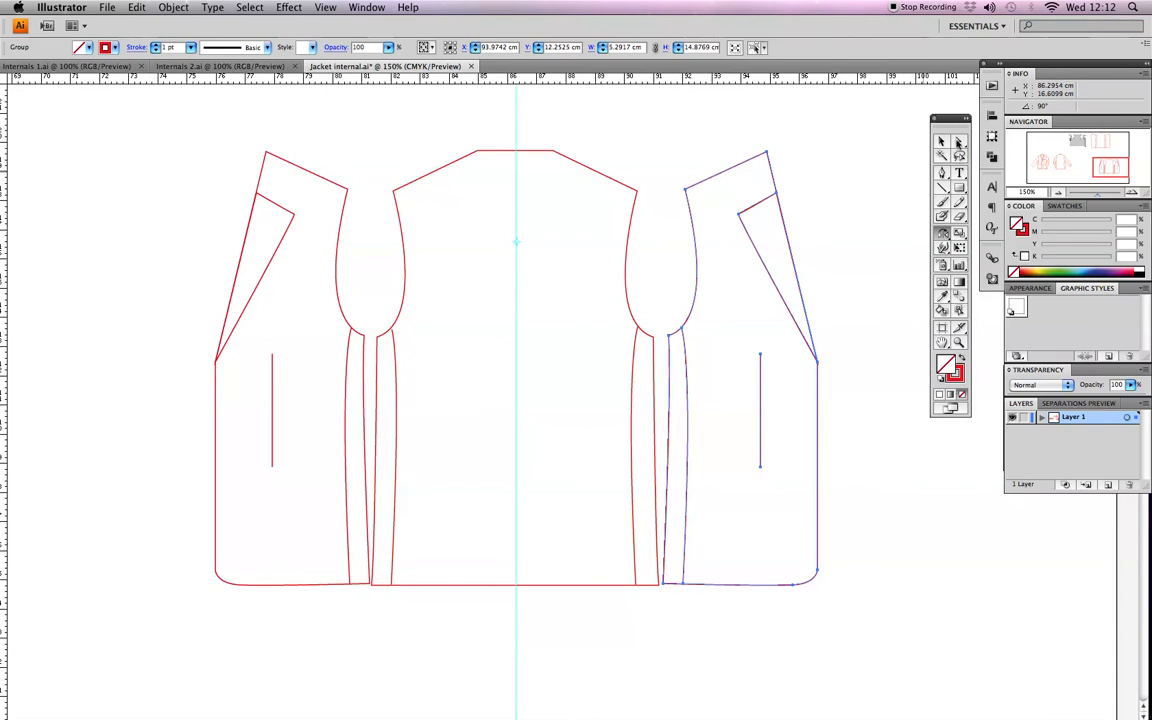
{"action": "double_click", "coordinate": [941, 143]}
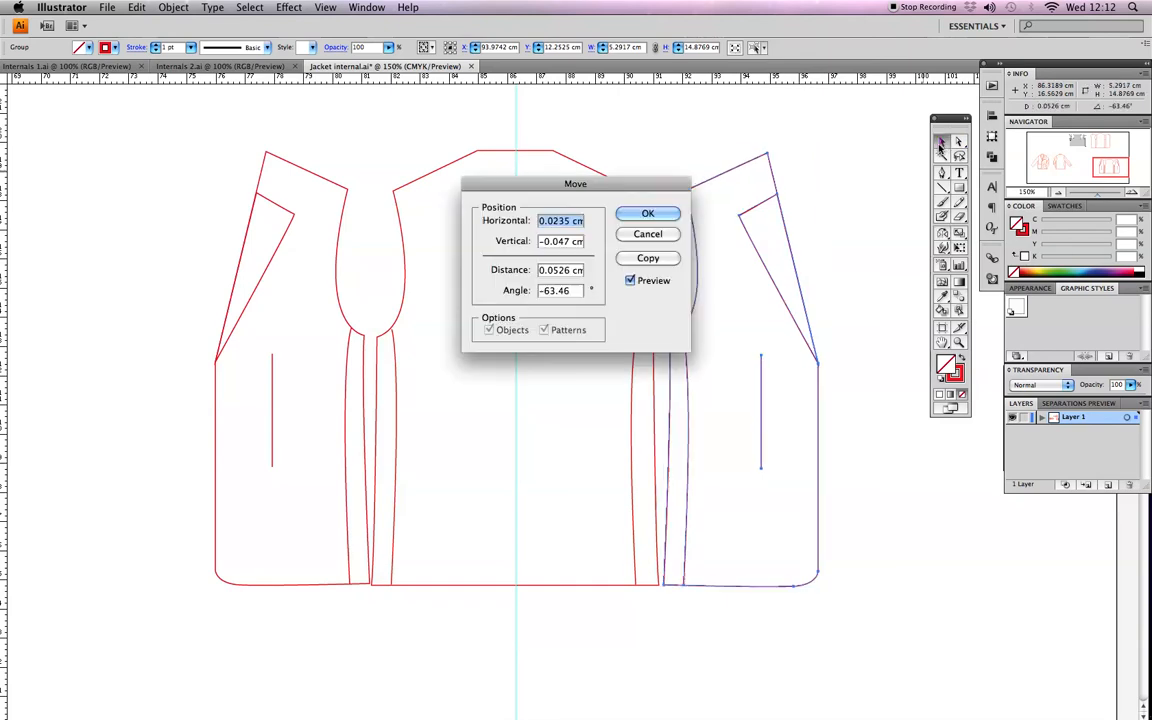
{"action": "left_click", "coordinate": [656, 237]}
{"action": "left_click", "coordinate": [888, 178]}
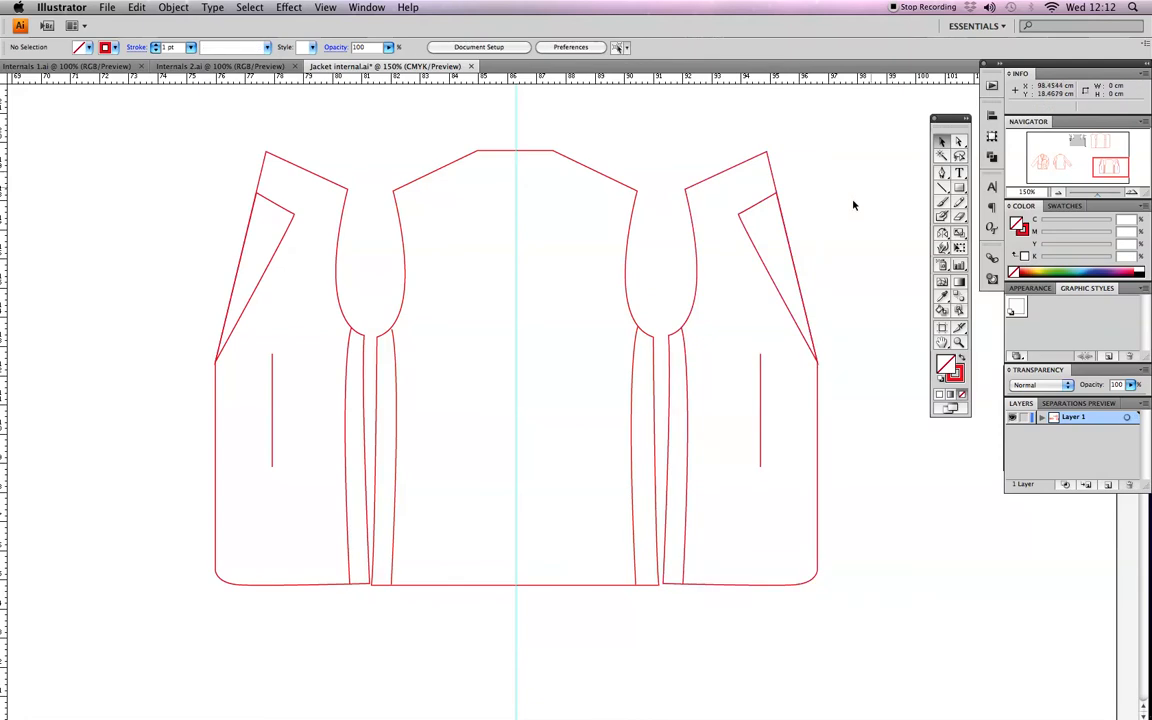
Compare the mirrored jacket layout with the joined red outline and the grey lining reference drawing elsewhere on the artboard.
{"action": "scroll", "coordinate": [665, 193], "scroll_direction": "up", "scroll_amount": 10}
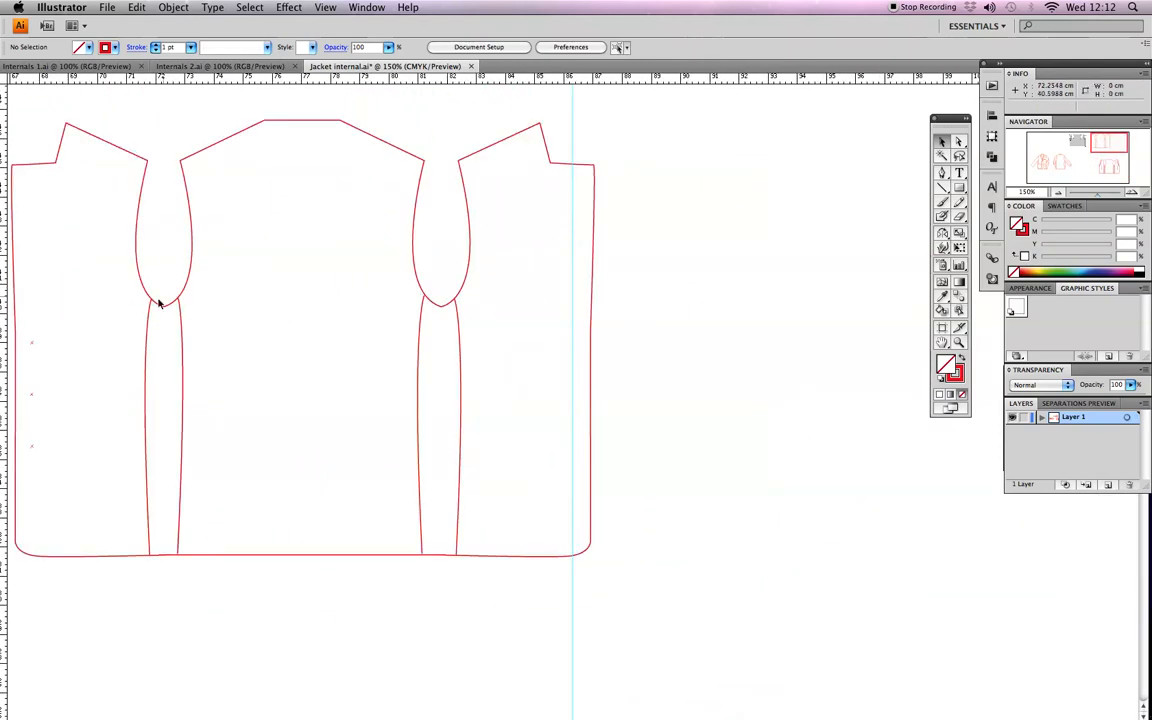
{"action": "scroll", "coordinate": [598, 409], "scroll_direction": "down", "scroll_amount": 1}
{"action": "scroll", "coordinate": [598, 409], "scroll_direction": "down", "scroll_amount": 9}
{"action": "scroll", "coordinate": [598, 409], "scroll_direction": "left", "scroll_amount": 2}
{"action": "scroll", "coordinate": [583, 321], "scroll_direction": "up", "scroll_amount": 4}
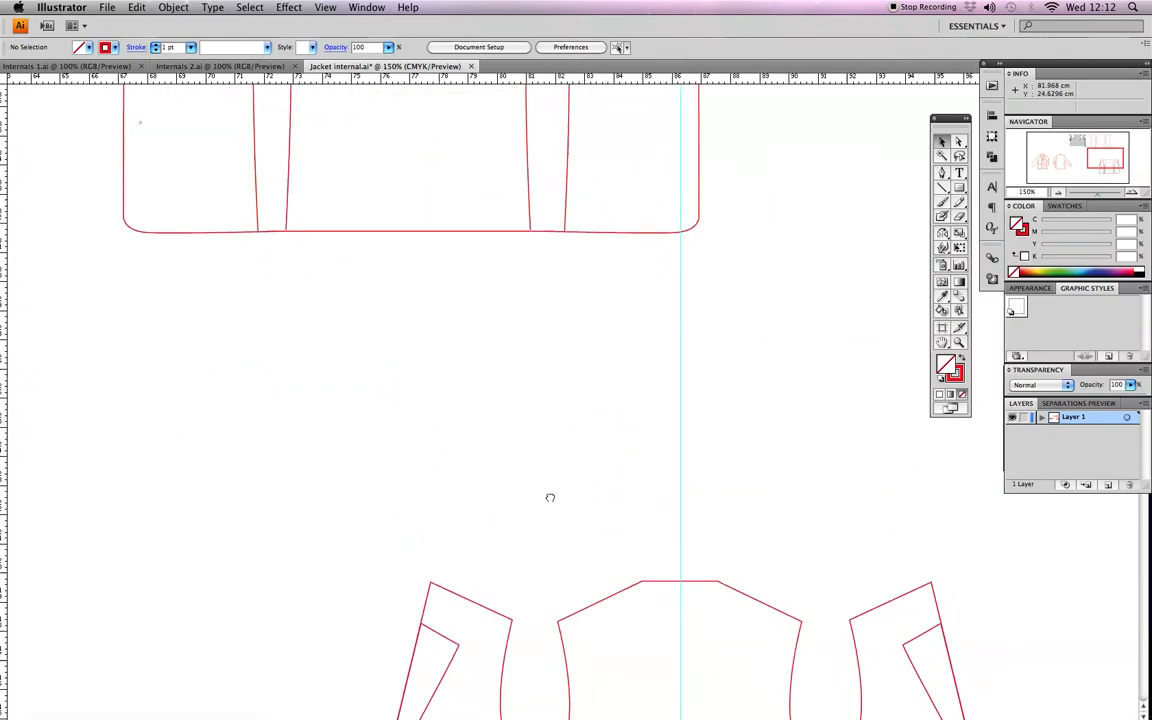
{"action": "left_click_drag", "start_coordinate": [500, 273], "coordinate": [251, 390]}
{"action": "left_click_drag", "start_coordinate": [826, 212], "coordinate": [548, 306]}
{"action": "left_click_drag", "start_coordinate": [538, 383], "coordinate": [937, 400]}
{"action": "left_click_drag", "start_coordinate": [465, 357], "coordinate": [716, 365]}
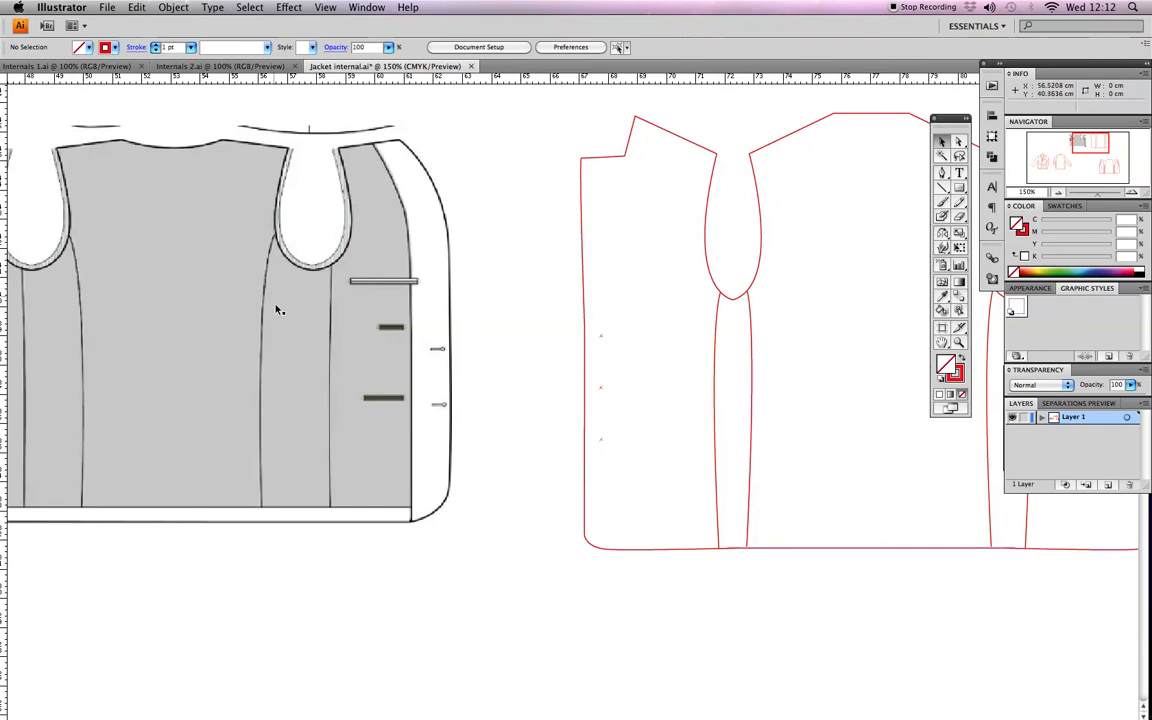
{"action": "scroll", "coordinate": [540, 390], "scroll_direction": "down", "scroll_amount": 10}
{"action": "scroll", "coordinate": [540, 390], "scroll_direction": "right", "scroll_amount": 4}
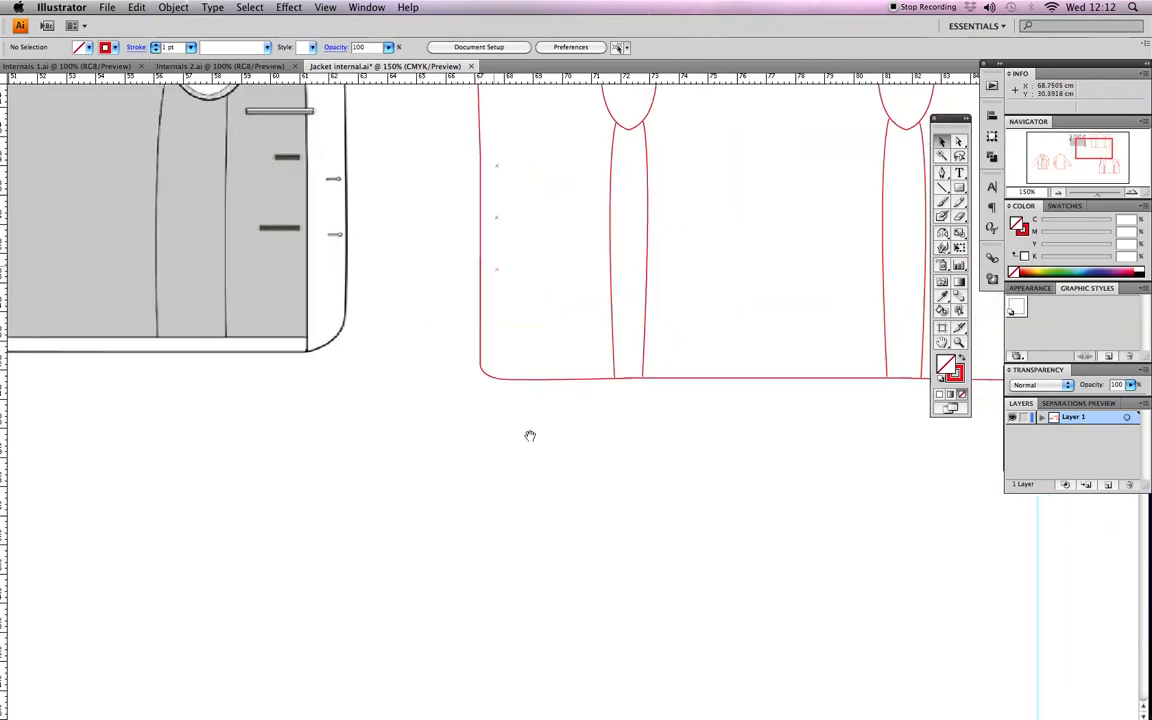
{"action": "scroll", "coordinate": [598, 431], "scroll_direction": "down", "scroll_amount": 8}
{"action": "scroll", "coordinate": [598, 431], "scroll_direction": "right", "scroll_amount": 10}
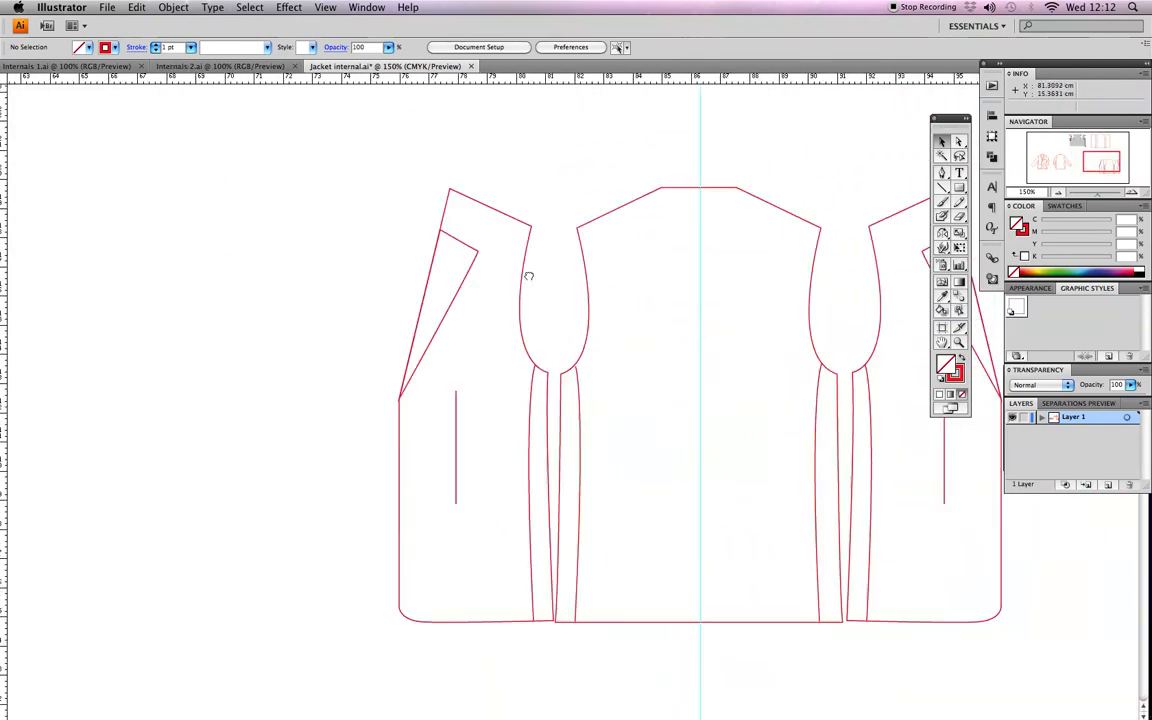
Delete the back panel's side-seam segment facing the original front panel, from underarm to hem, keeping the rest of the outline.
{"action": "key", "text": "z"}
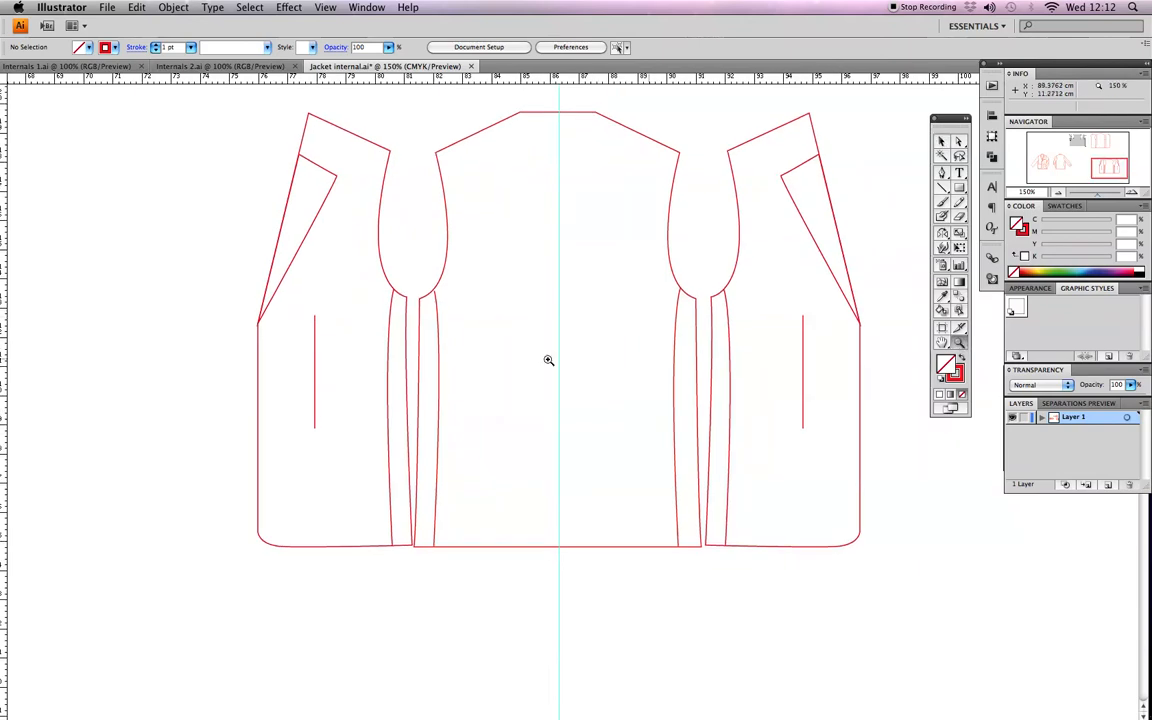
{"action": "left_click", "coordinate": [478, 337]}
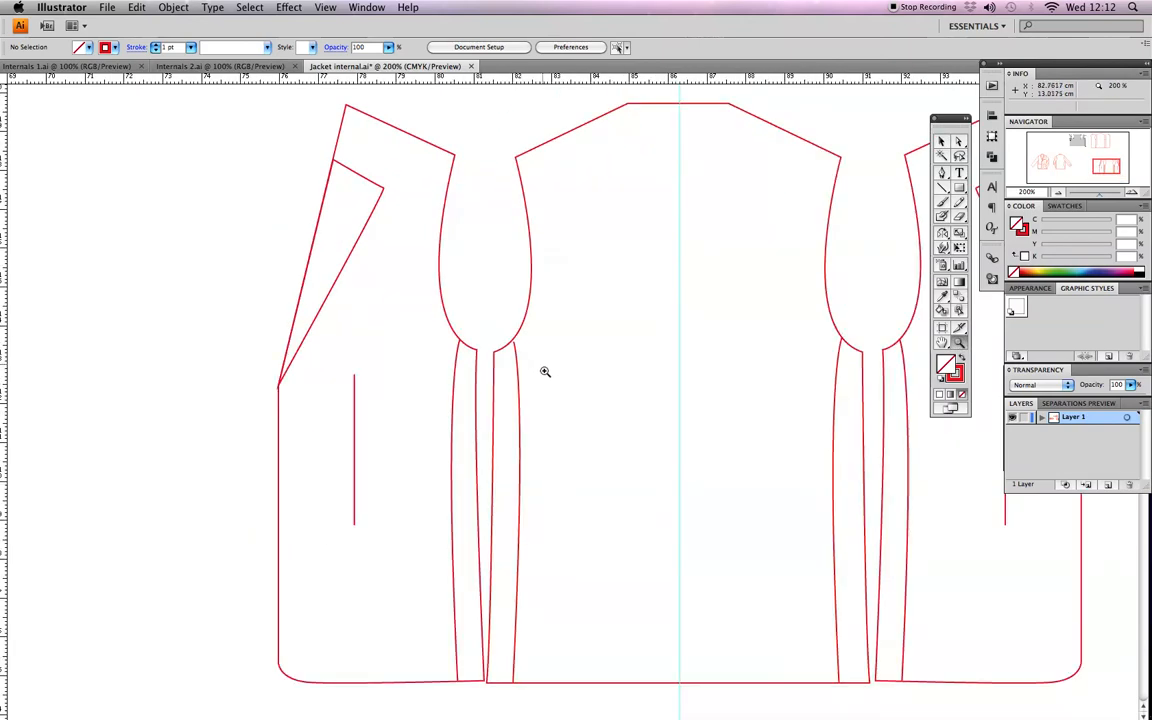
{"action": "left_click", "coordinate": [576, 425]}
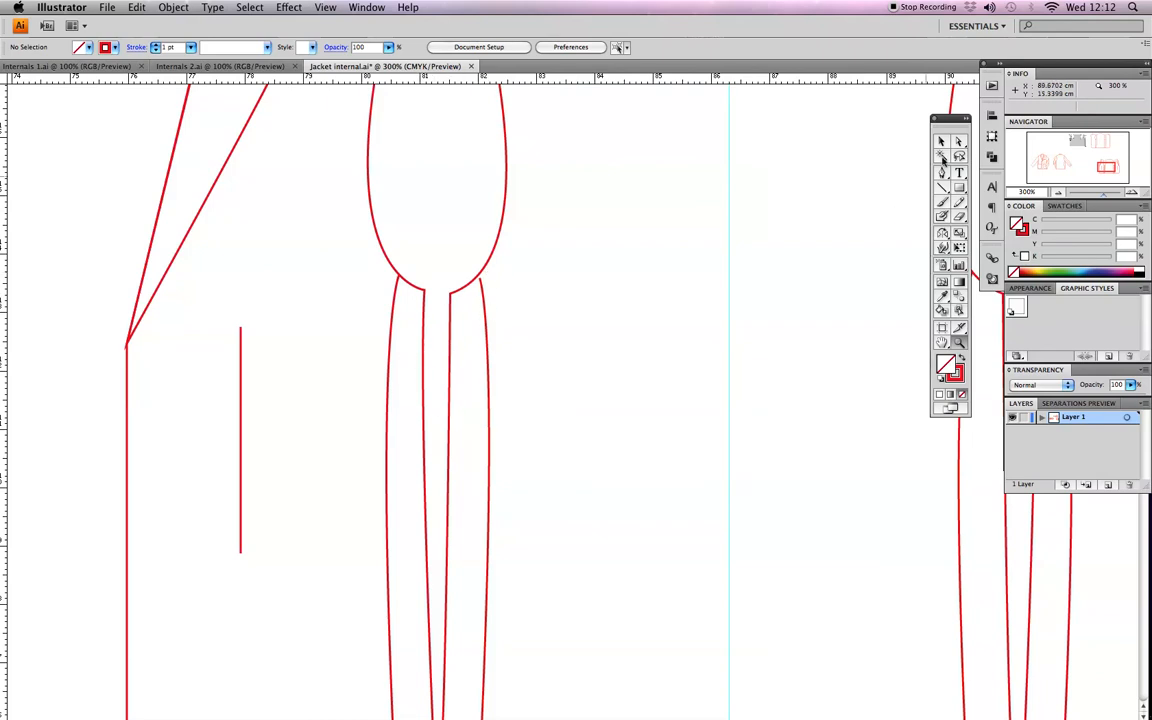
{"action": "key", "text": "a"}
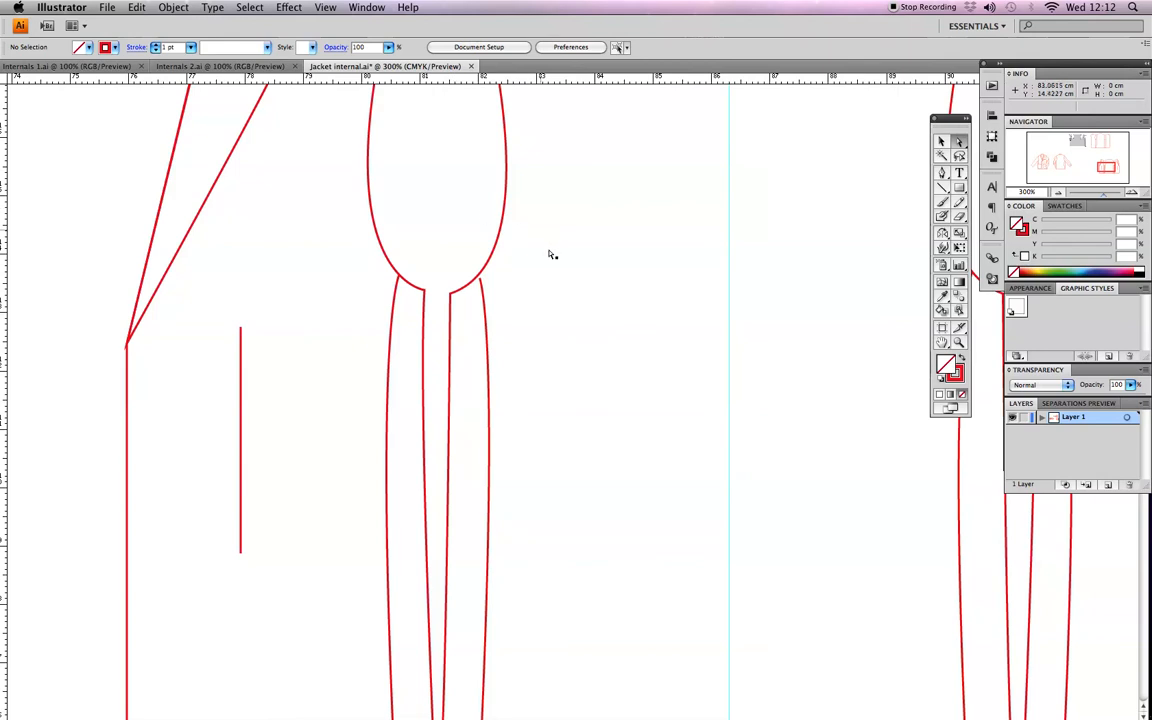
{"action": "left_click", "coordinate": [451, 363]}
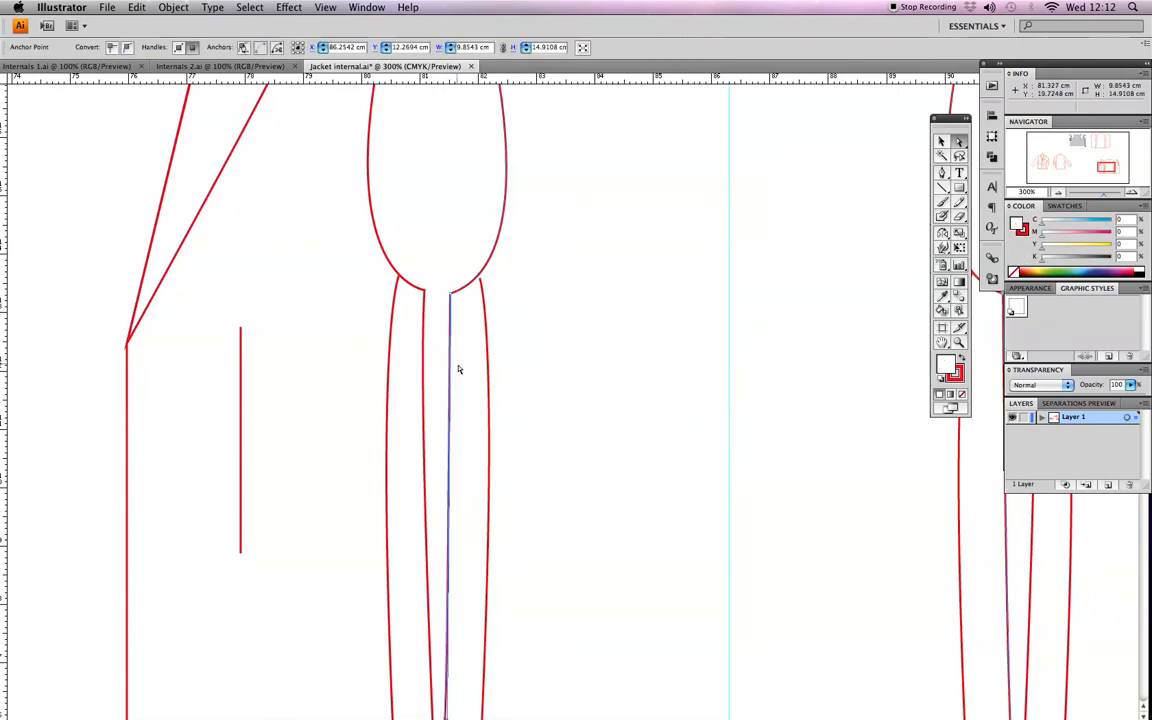
{"action": "left_click", "coordinate": [461, 278]}
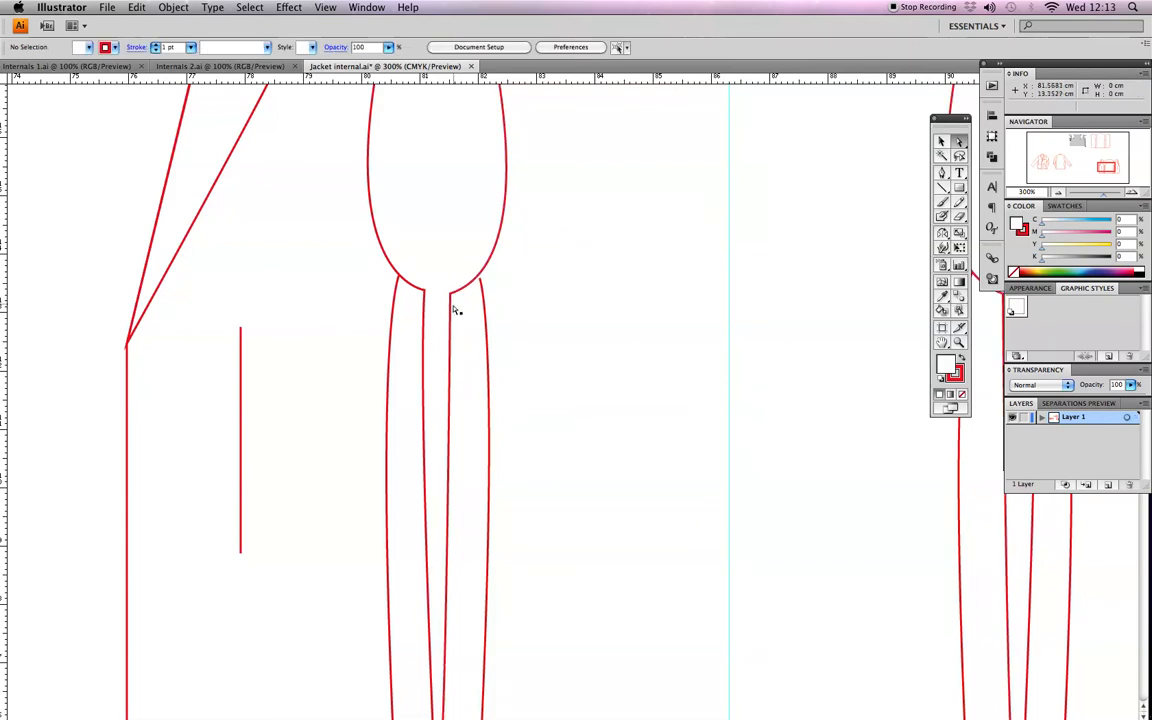
{"action": "left_click", "coordinate": [451, 308]}
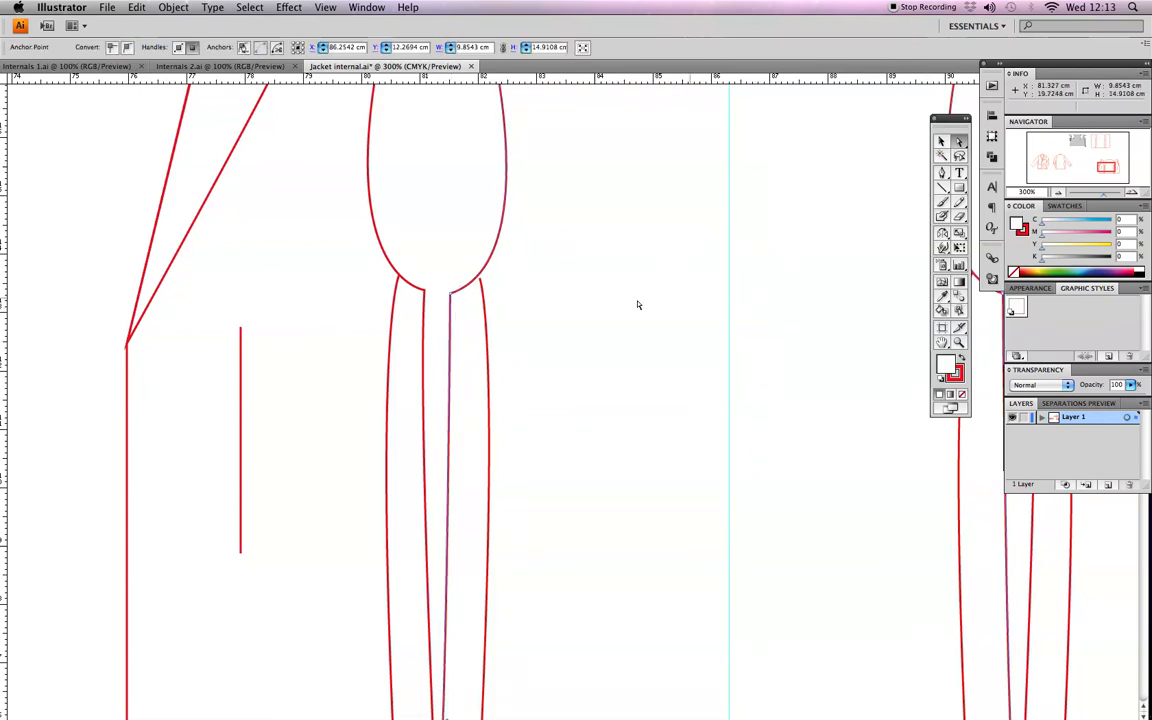
{"action": "scroll", "coordinate": [566, 208], "scroll_direction": "down", "scroll_amount": 5}
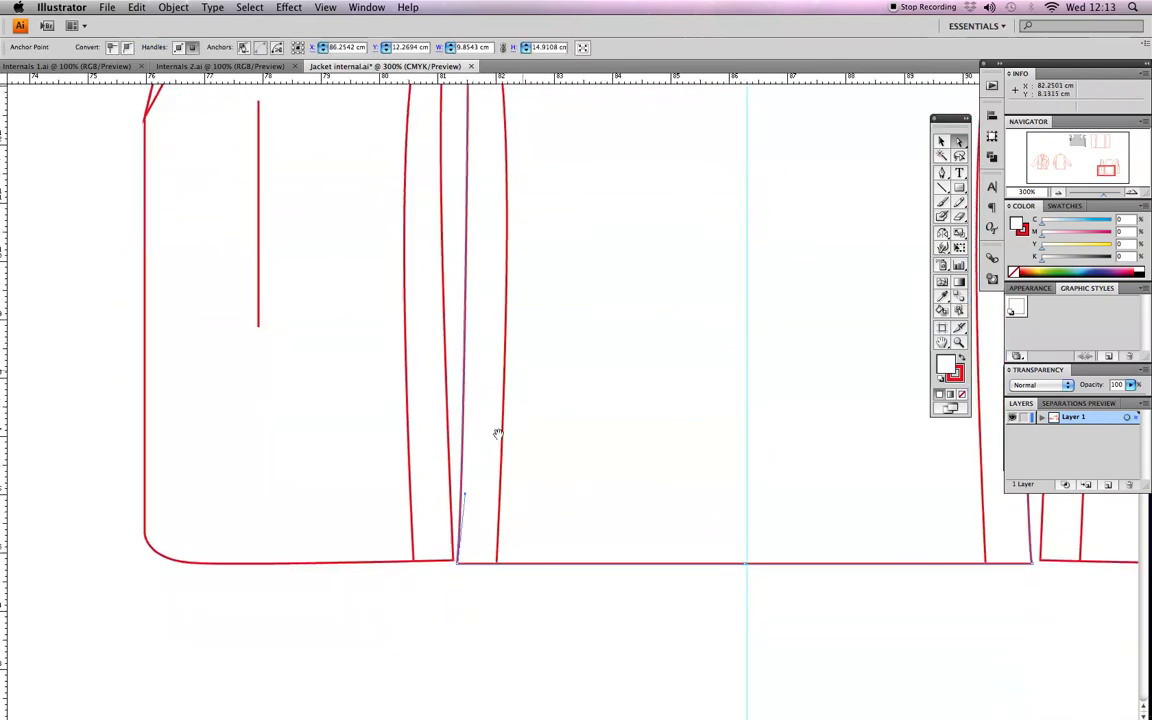
{"action": "scroll", "coordinate": [597, 471], "scroll_direction": "up", "scroll_amount": 5}
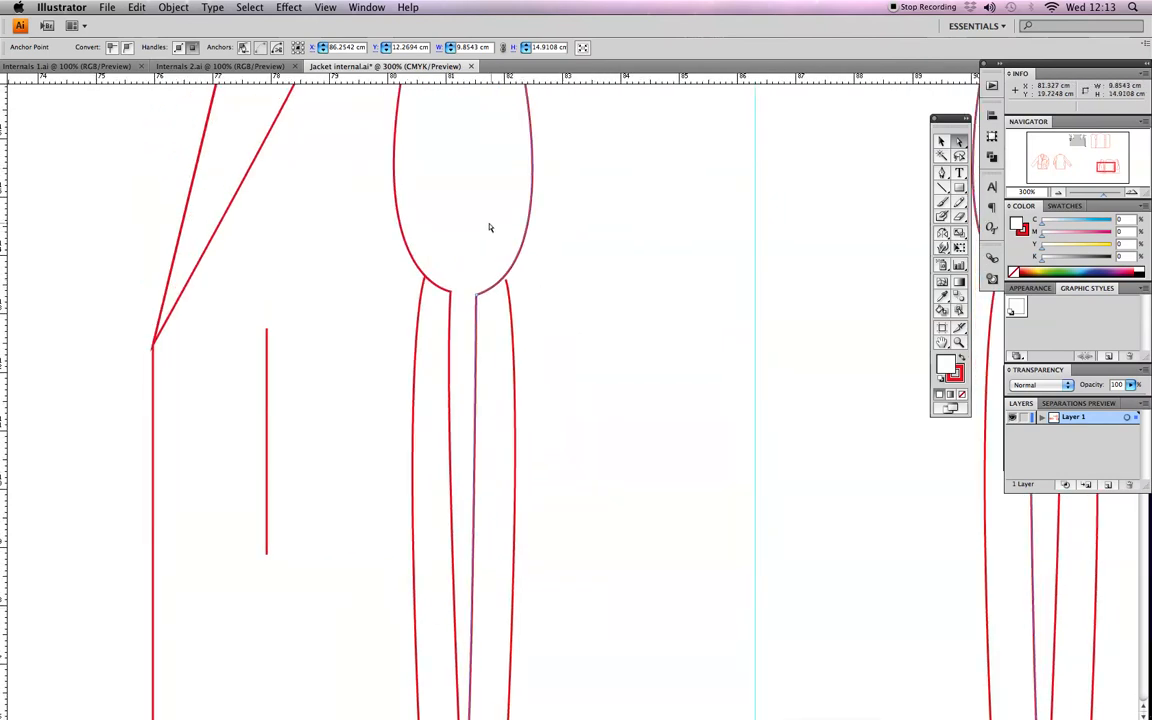
{"action": "left_click", "coordinate": [490, 319]}
{"action": "left_click", "coordinate": [476, 366]}
{"action": "left_click", "coordinate": [486, 334]}
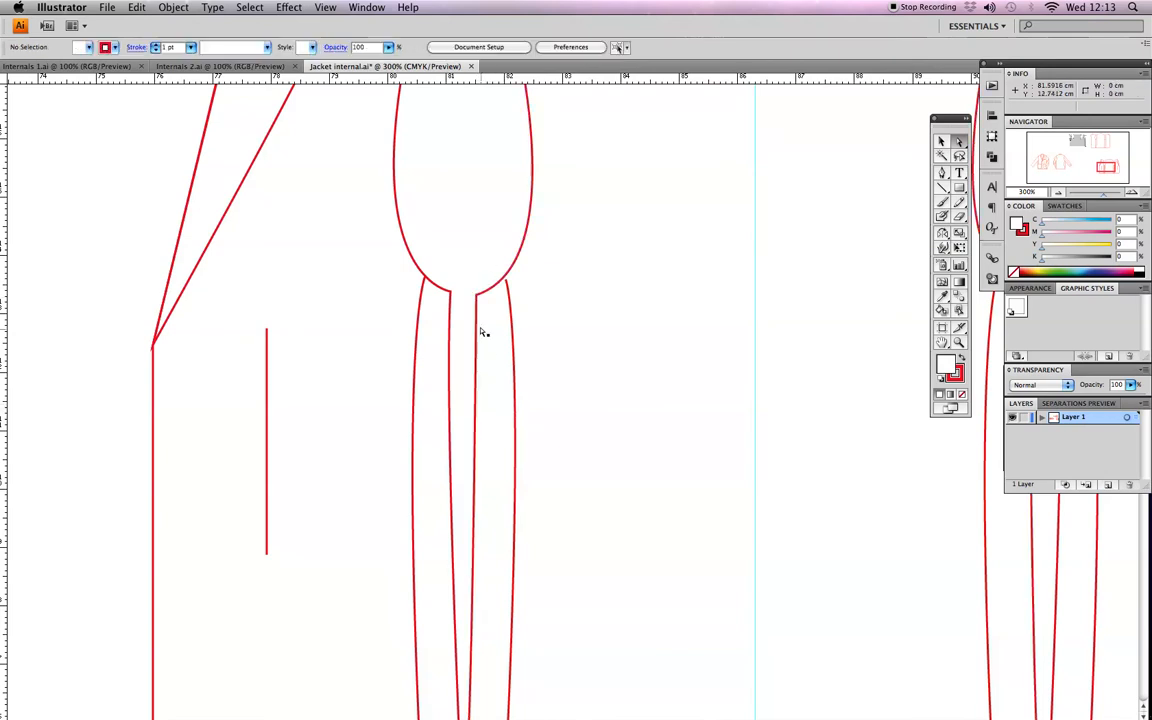
{"action": "left_click", "coordinate": [477, 329]}
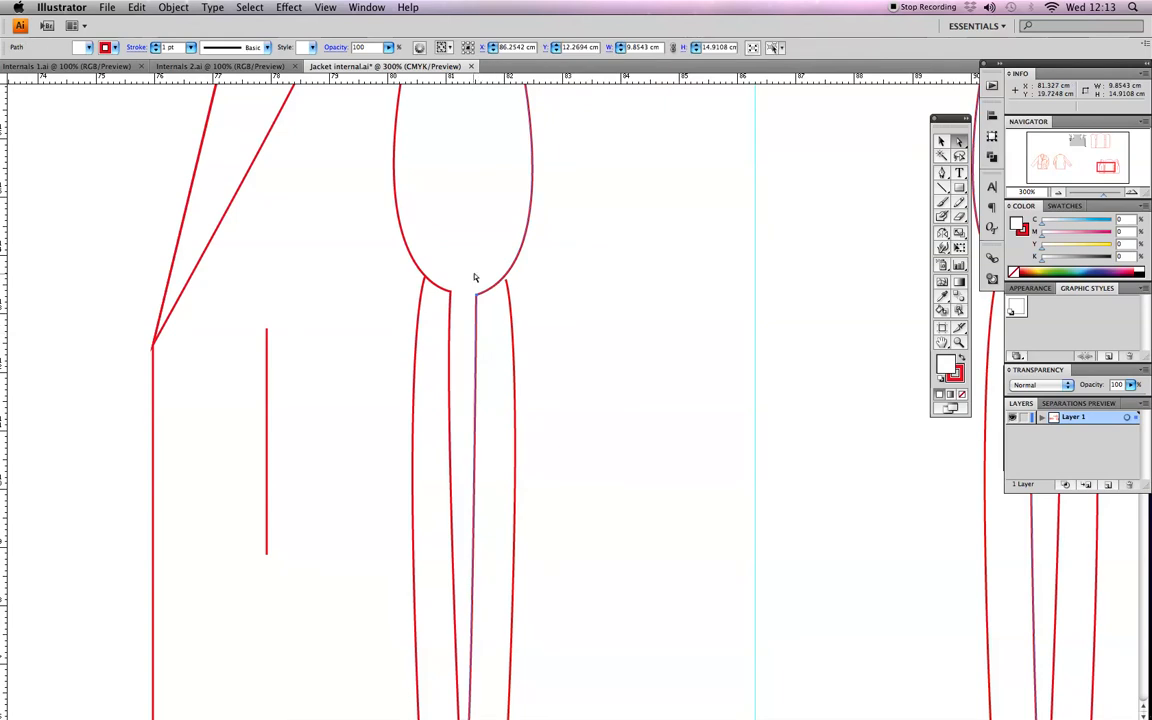
{"action": "left_click", "coordinate": [475, 278]}
{"action": "left_click", "coordinate": [480, 330]}
{"action": "left_click", "coordinate": [480, 272]}
{"action": "left_click", "coordinate": [478, 381]}
{"action": "key", "text": "Delete"}
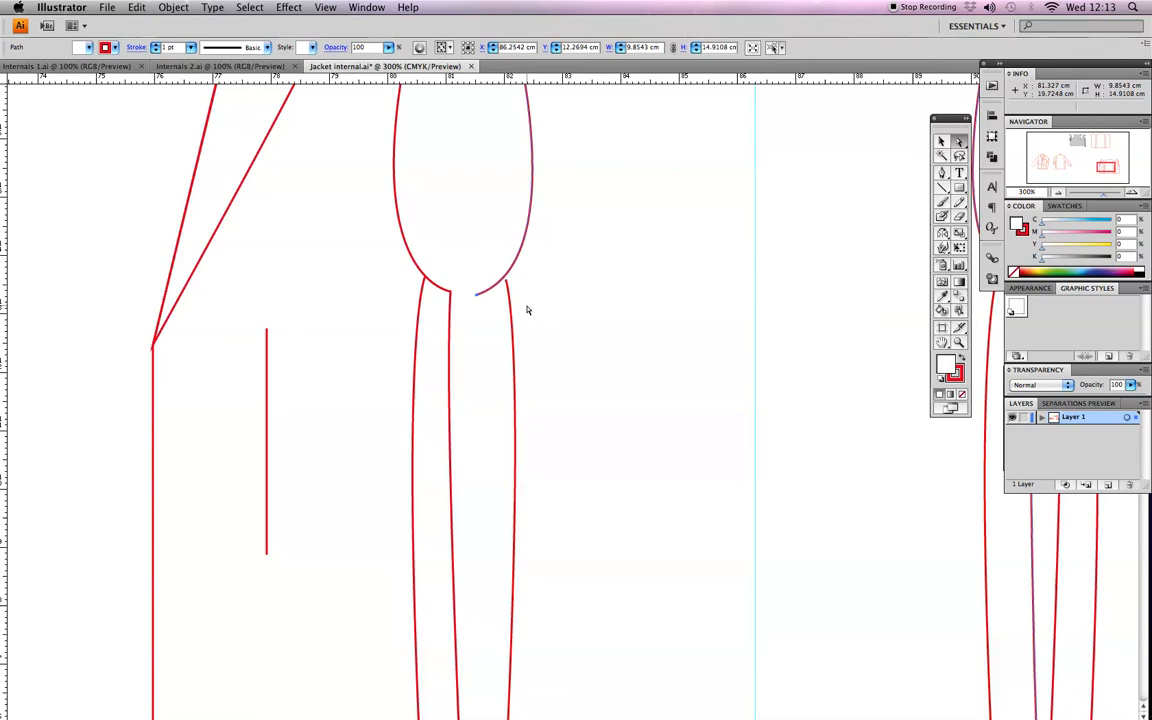
{"action": "left_click", "coordinate": [488, 236]}
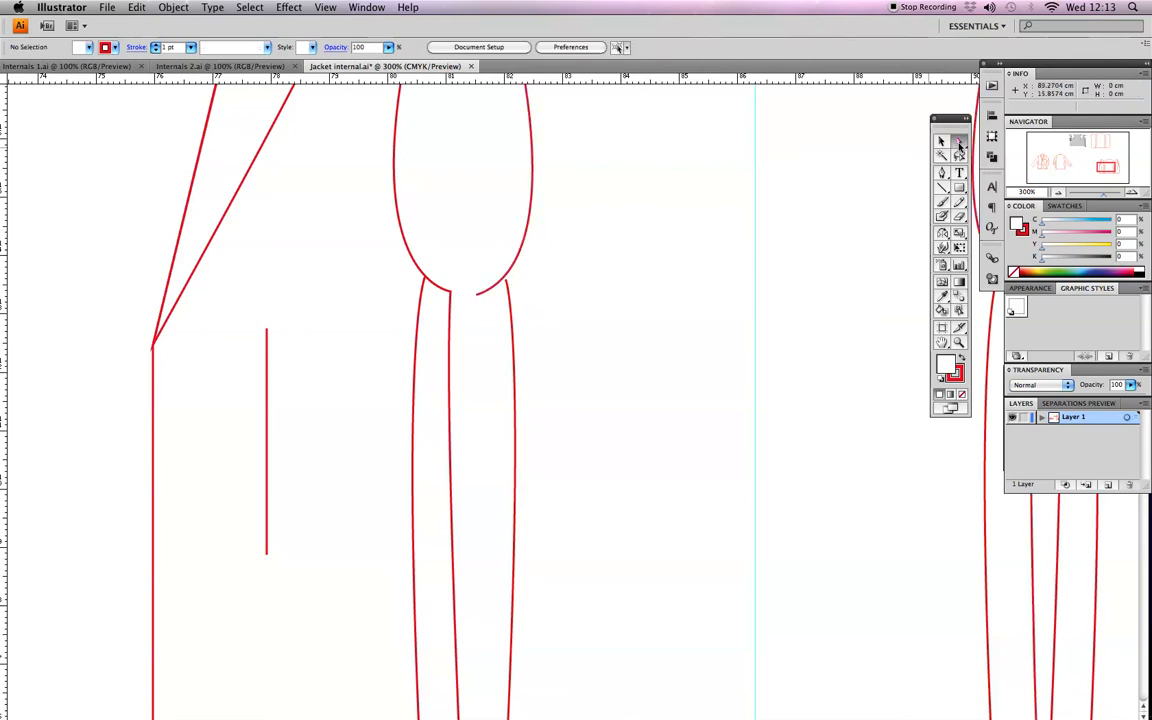
Delete the original front panel's side-seam segment between underarm and hem, opening that panel towards the back.
{"action": "left_click", "coordinate": [959, 146]}
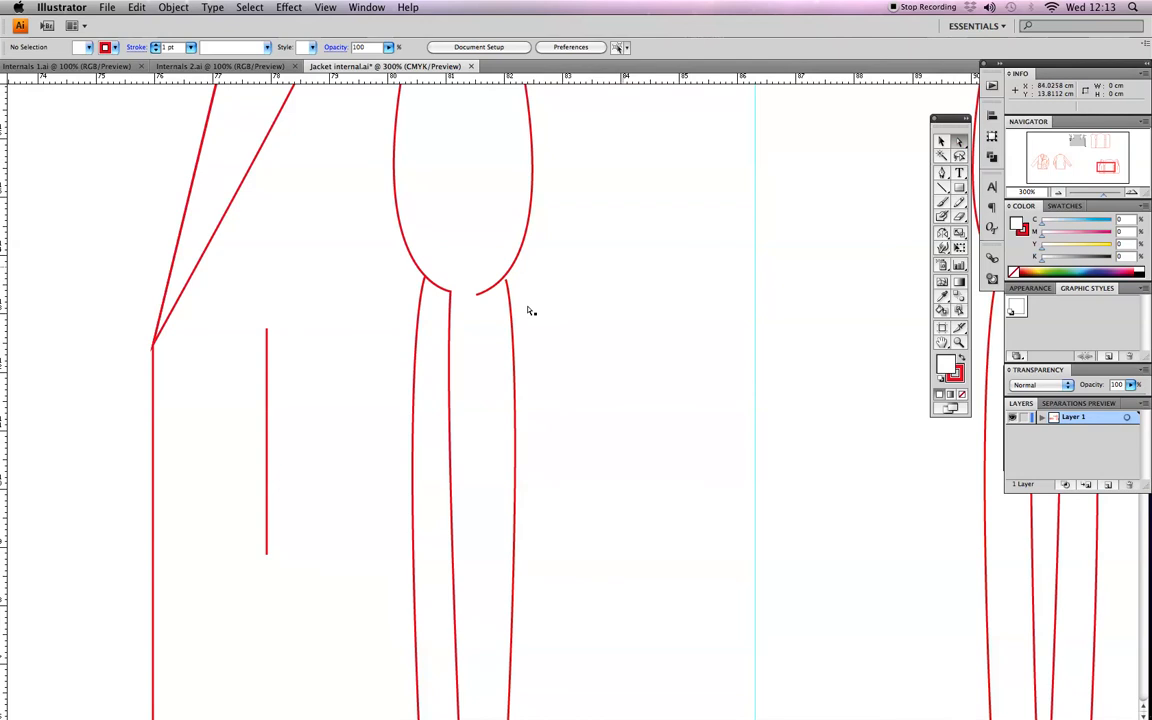
{"action": "left_click", "coordinate": [451, 364]}
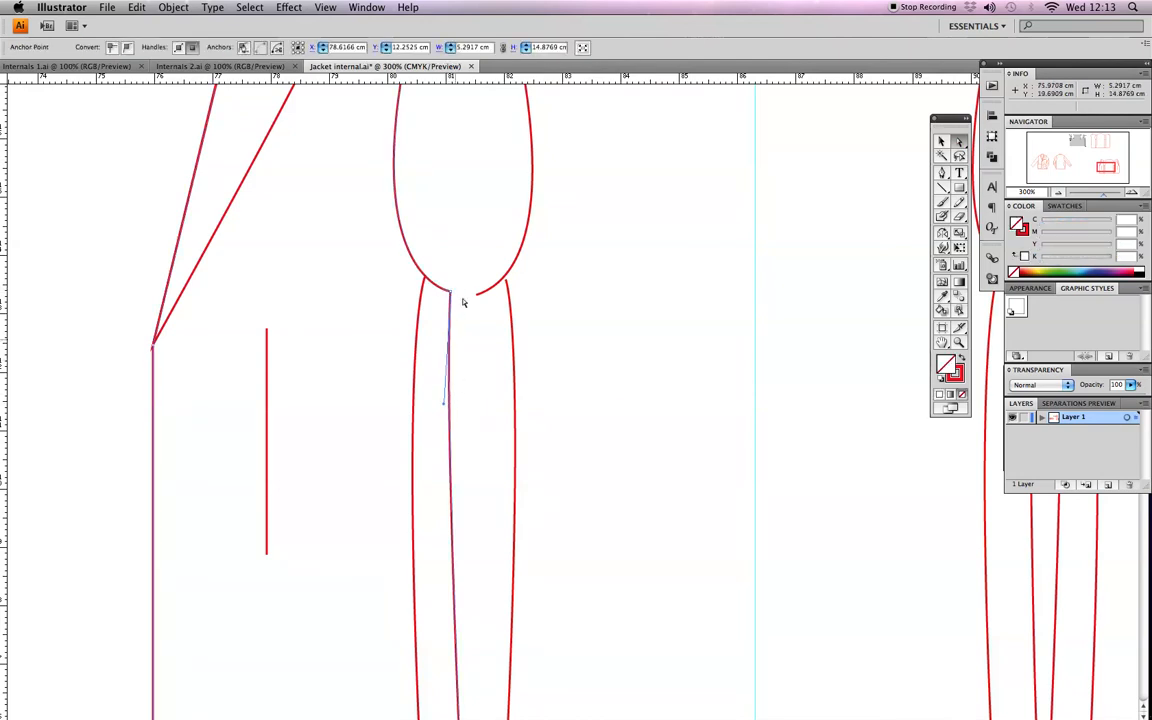
{"action": "left_click", "coordinate": [478, 232]}
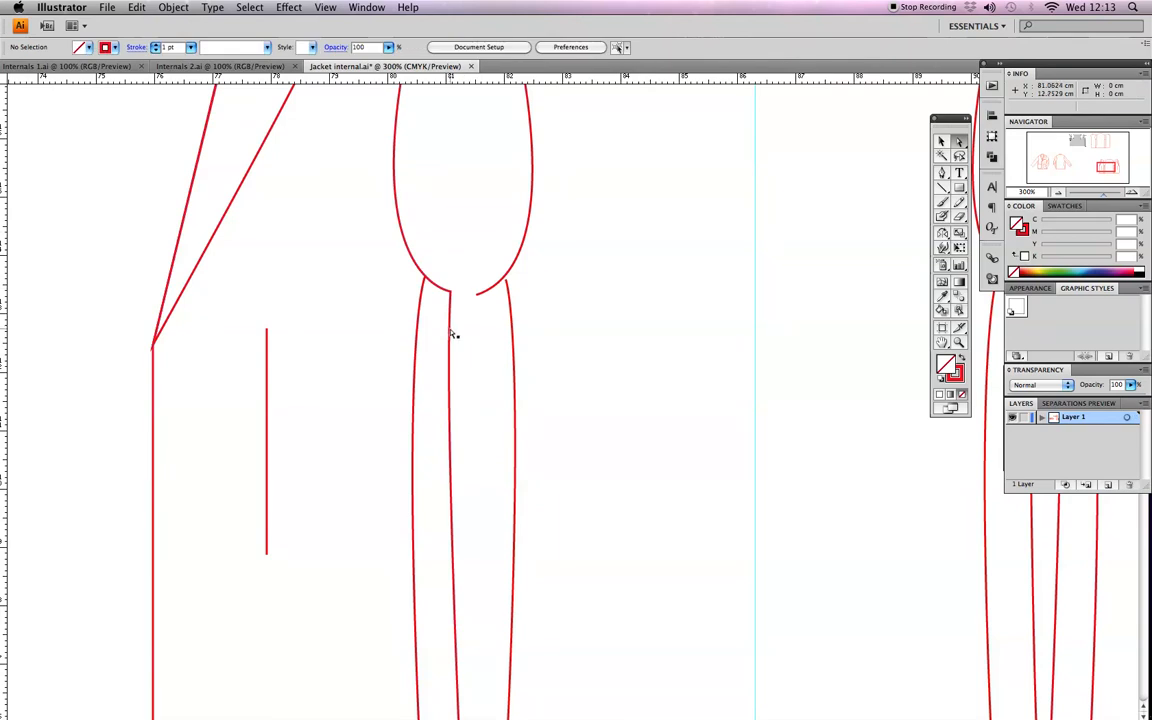
{"action": "left_click", "coordinate": [449, 337]}
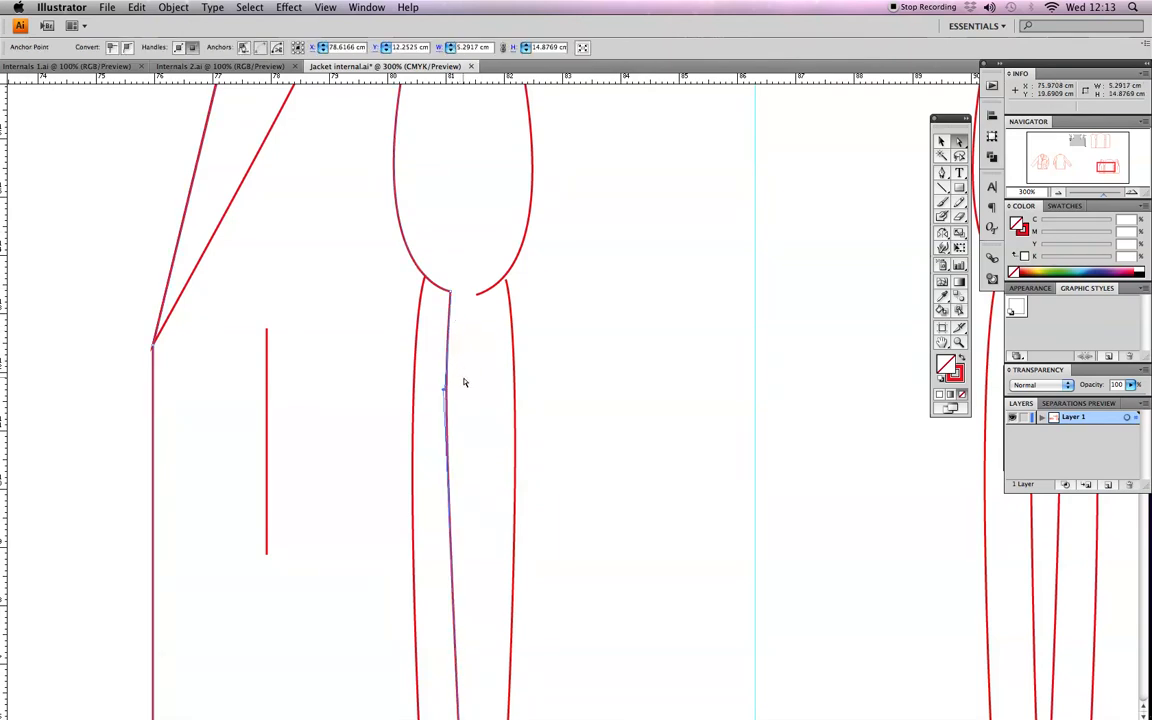
{"action": "key", "text": "Delete"}
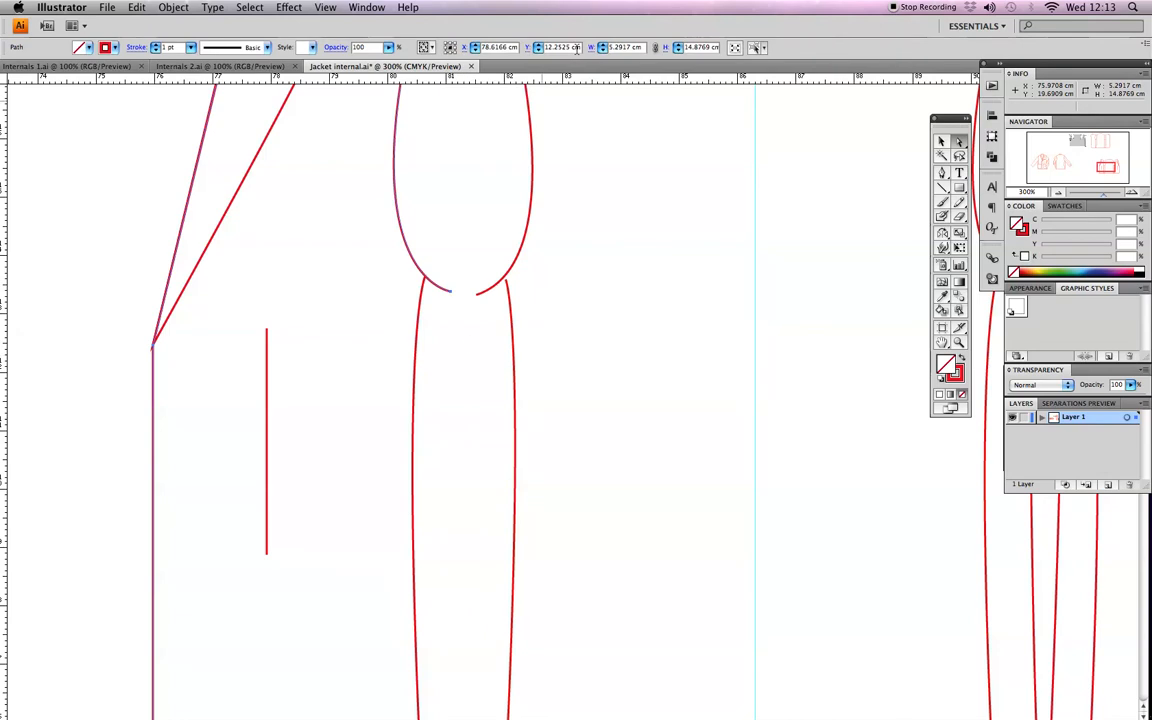
{"action": "key", "text": "super+minus"}
{"action": "key", "text": "super+minus"}
{"action": "key", "text": "super+minus"}
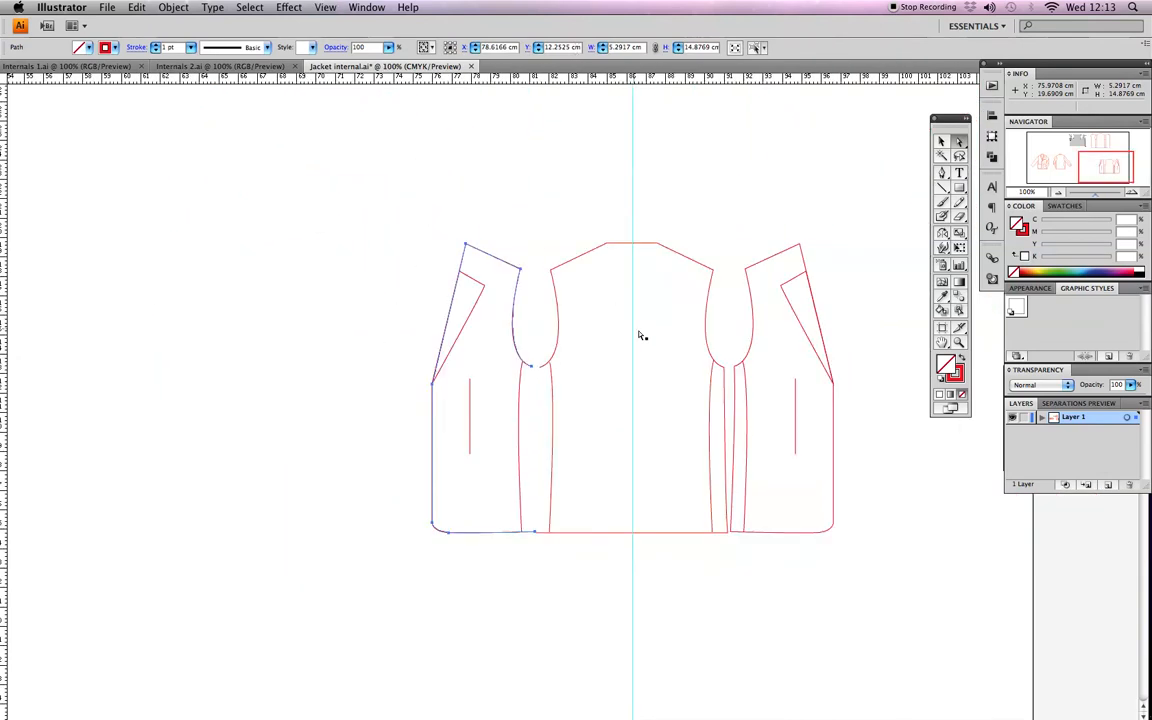
Delete the mirrored front panel's side-seam segment and the back panel's side-seam segment facing it, keeping both armhole curves.
{"action": "left_click", "coordinate": [957, 342]}
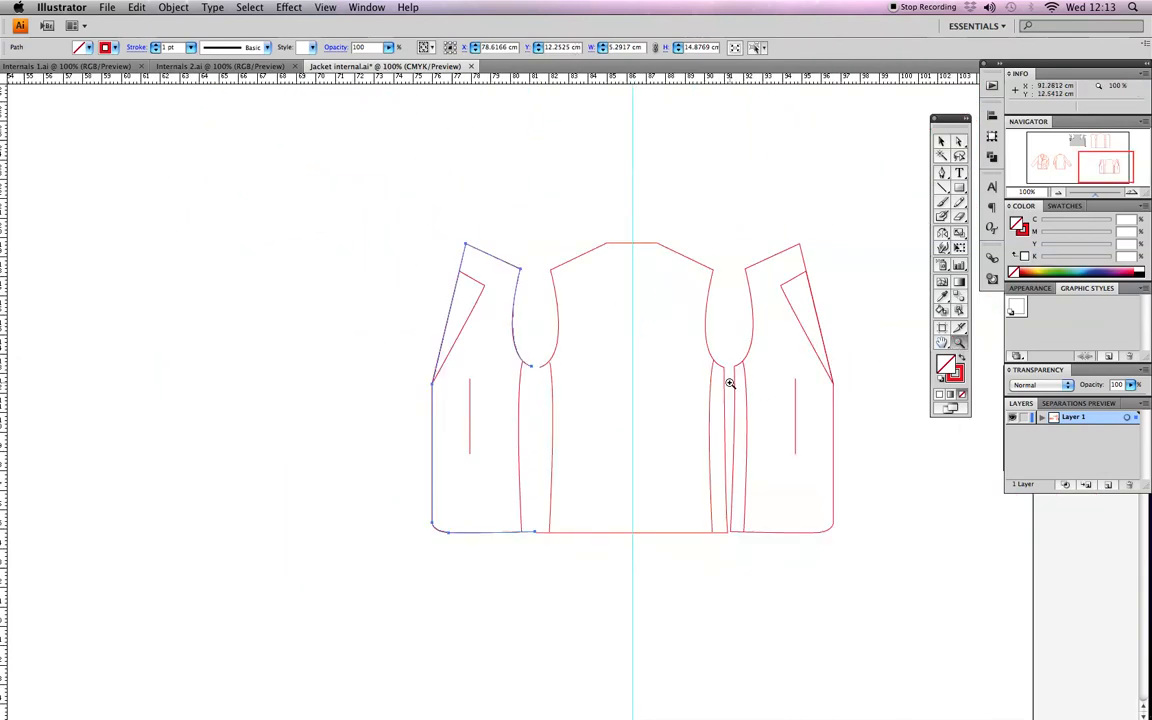
{"action": "left_click", "coordinate": [730, 382]}
{"action": "left_click", "coordinate": [586, 417]}
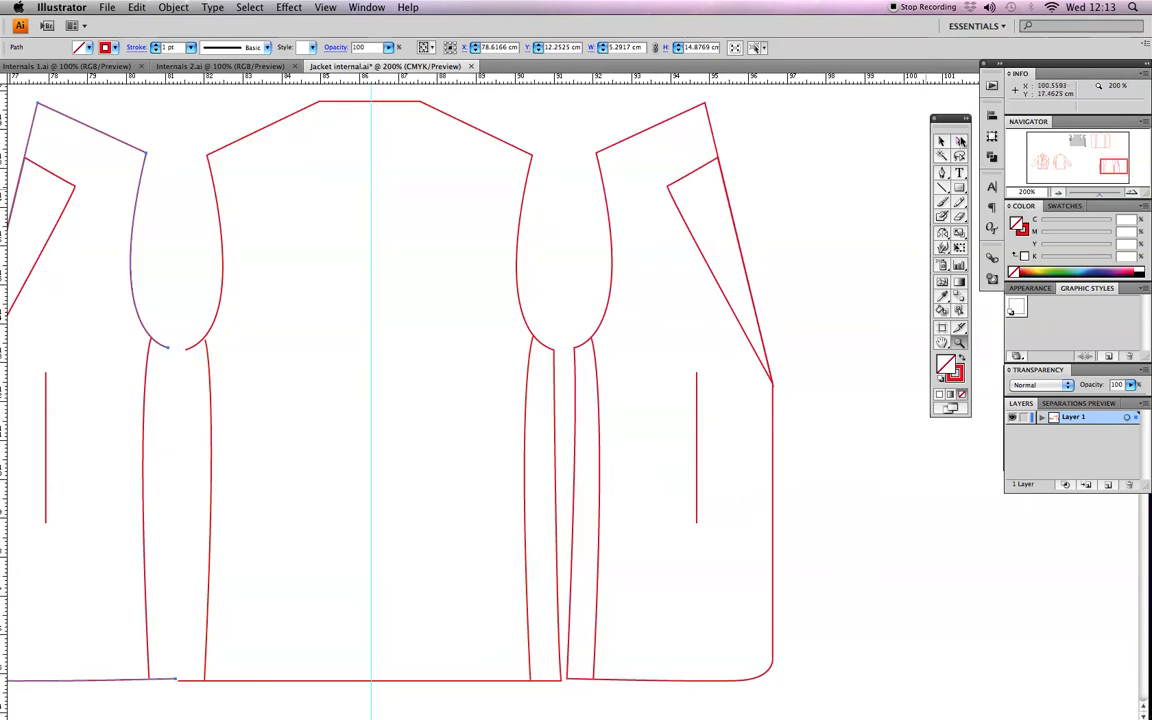
{"action": "left_click", "coordinate": [680, 263]}
{"action": "left_click", "coordinate": [958, 142]}
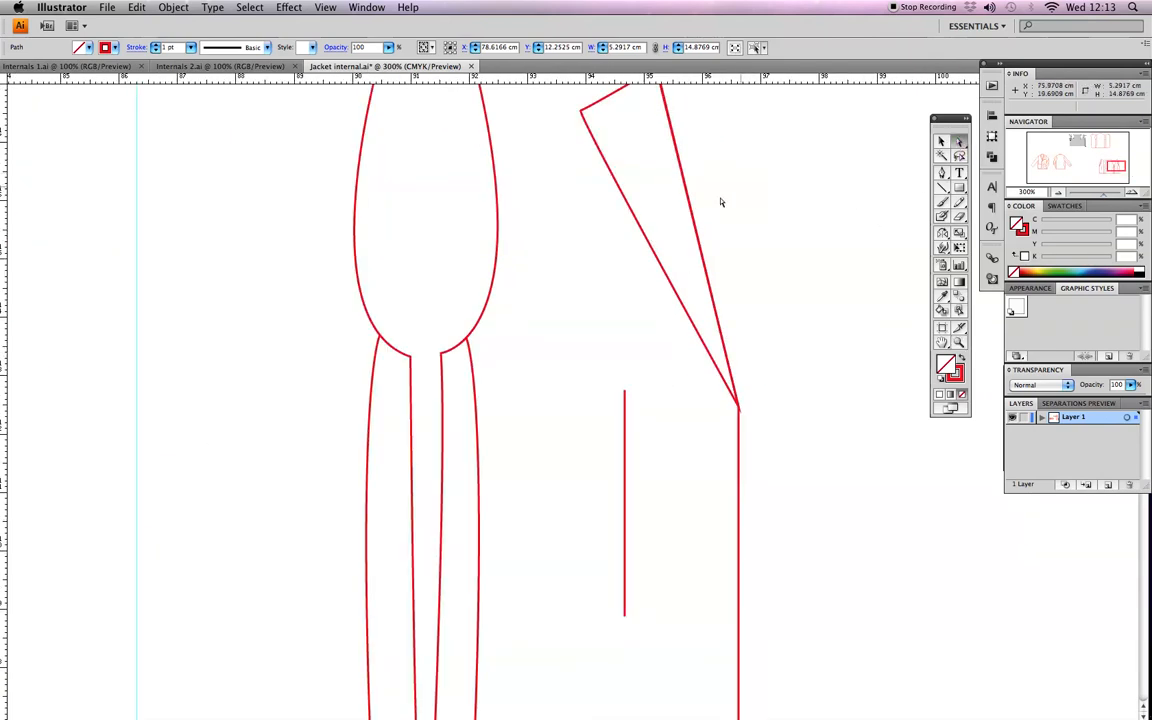
{"action": "left_click", "coordinate": [443, 349]}
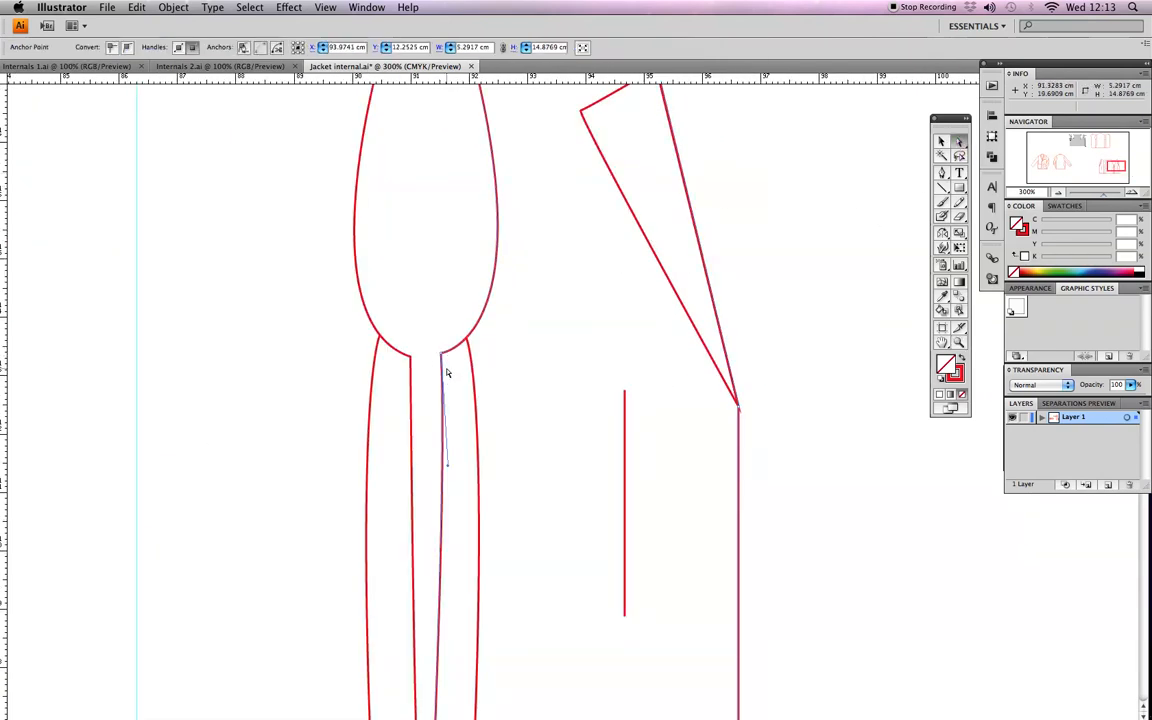
{"action": "key", "text": "Delete"}
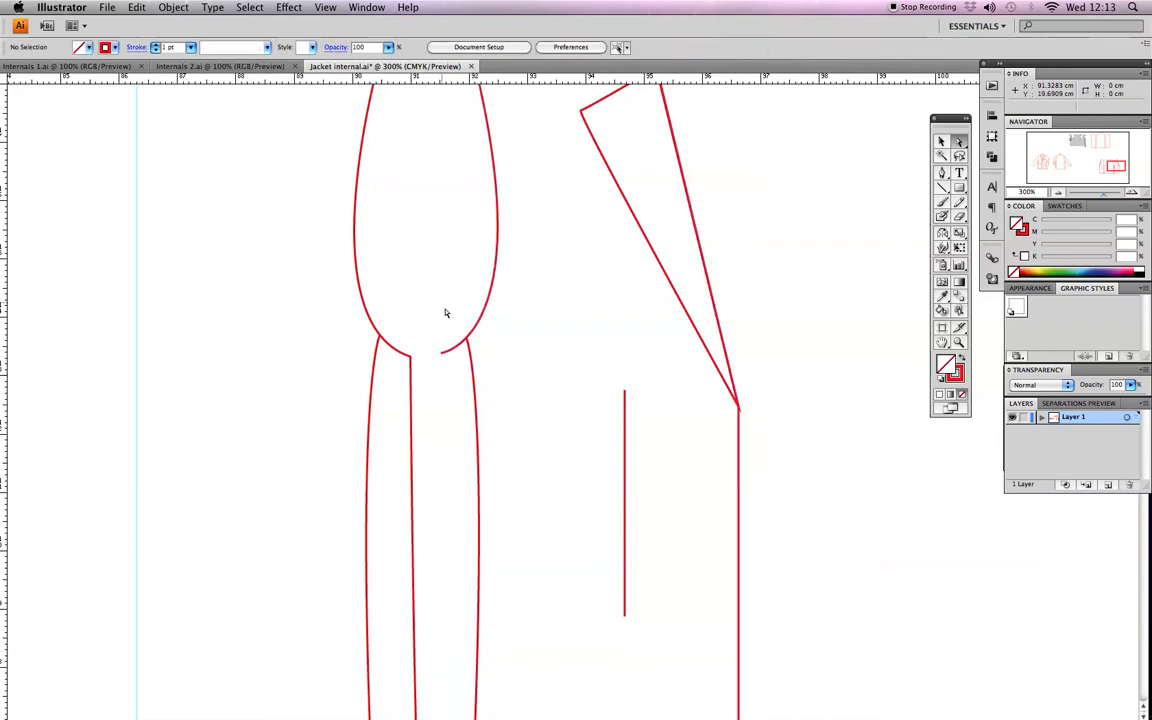
{"action": "left_click", "coordinate": [417, 426]}
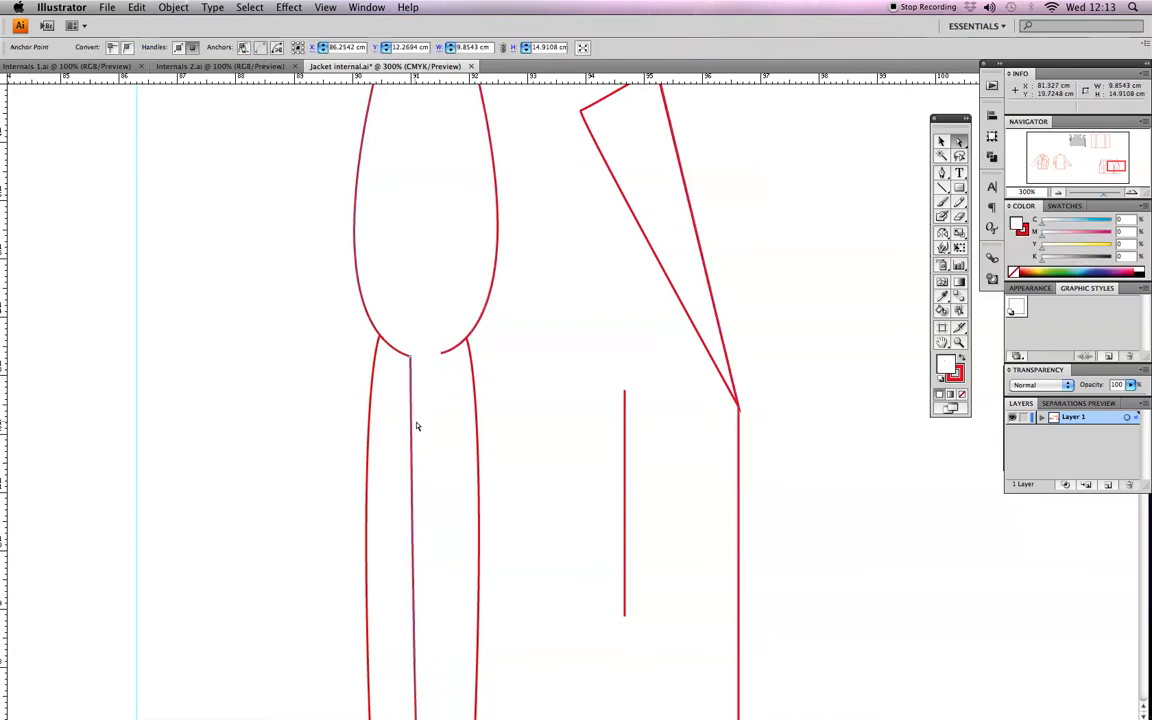
{"action": "key", "text": "Delete"}
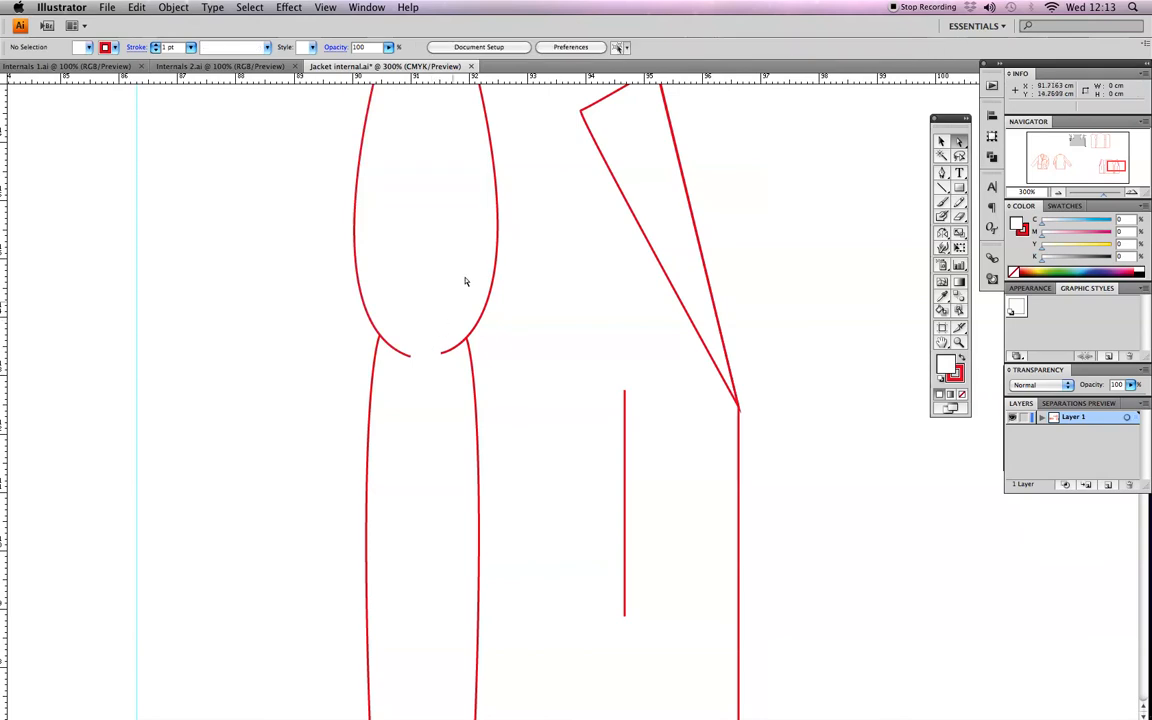
Ungroup the original front panel so its outline, lapel, dart and panel seam are separate paths.
{"action": "key", "text": "super+minus"}
{"action": "key", "text": "super+minus"}
{"action": "left_click_drag", "start_coordinate": [504, 432], "coordinate": [573, 437]}
{"action": "left_click", "coordinate": [940, 144]}
{"action": "left_click_drag", "start_coordinate": [74, 160], "coordinate": [271, 629]}
{"action": "left_click", "coordinate": [276, 168]}
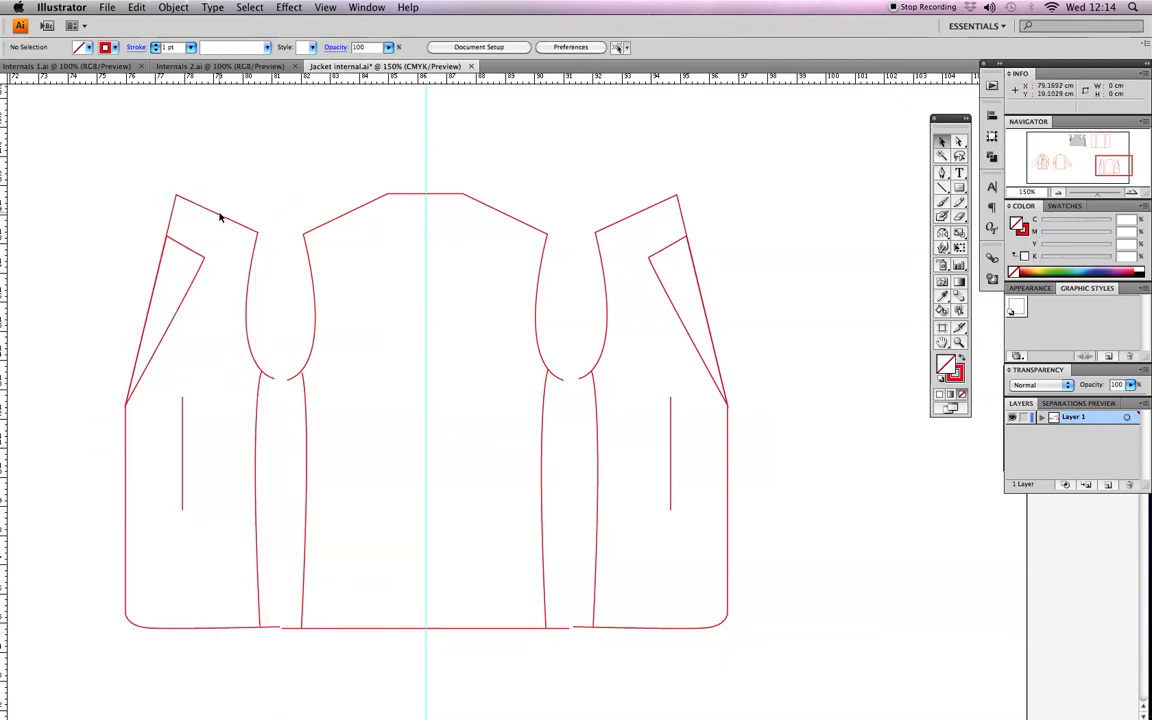
{"action": "left_click", "coordinate": [224, 220]}
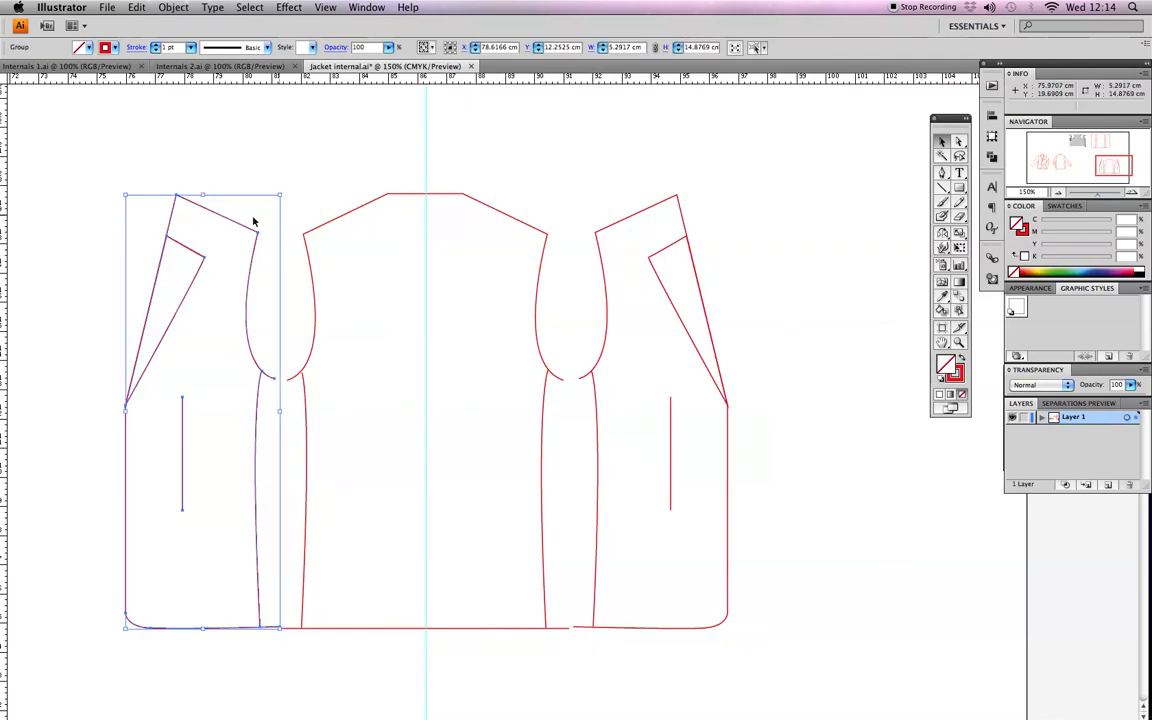
{"action": "right_click", "coordinate": [216, 261]}
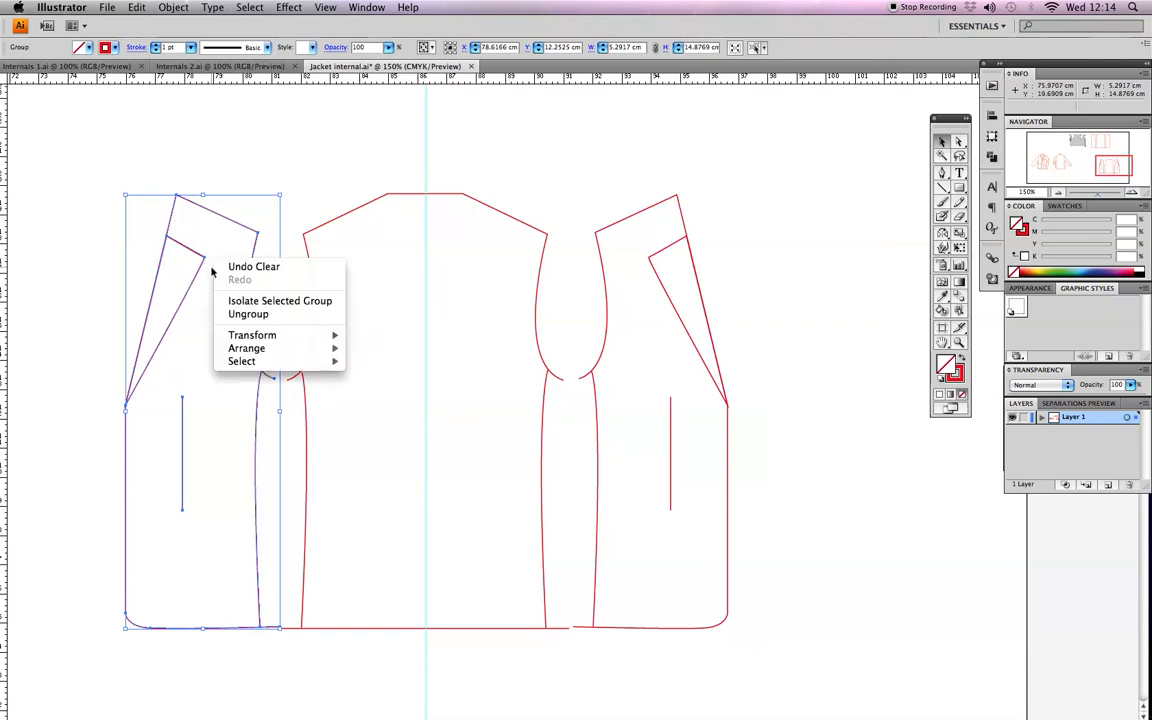
{"action": "left_click", "coordinate": [237, 316]}
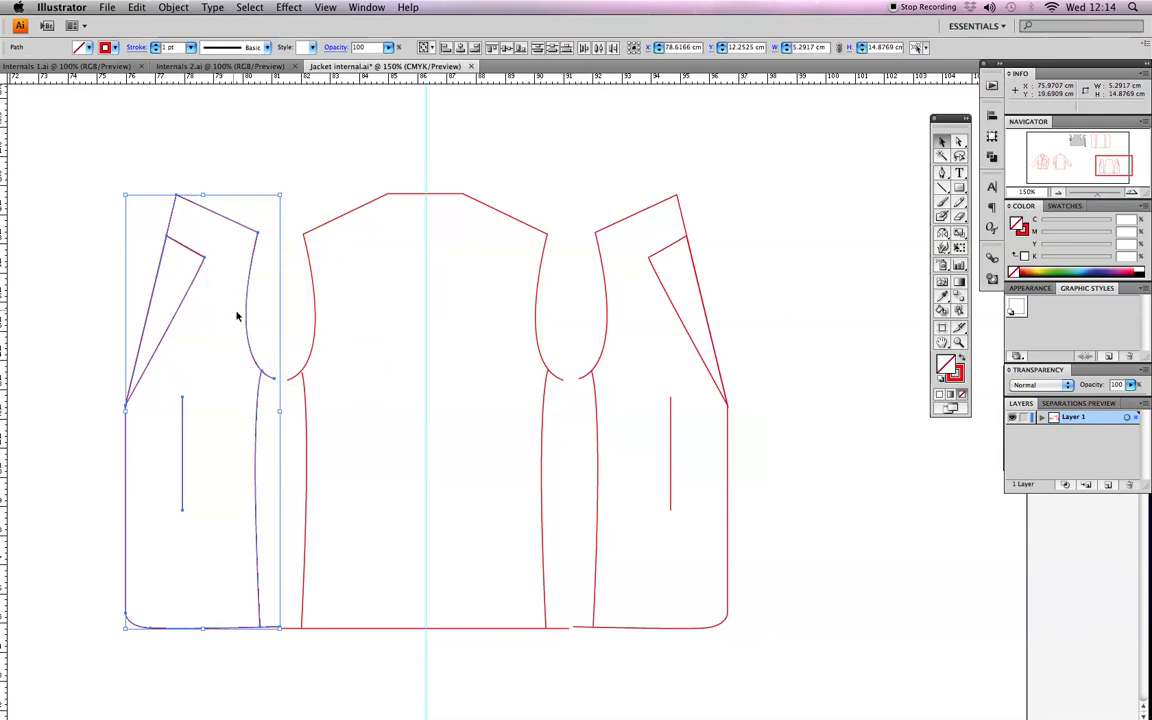
Ungroup the back panel so its outline and seam lines can be selected separately.
{"action": "left_click", "coordinate": [316, 133]}
{"action": "left_click", "coordinate": [430, 193]}
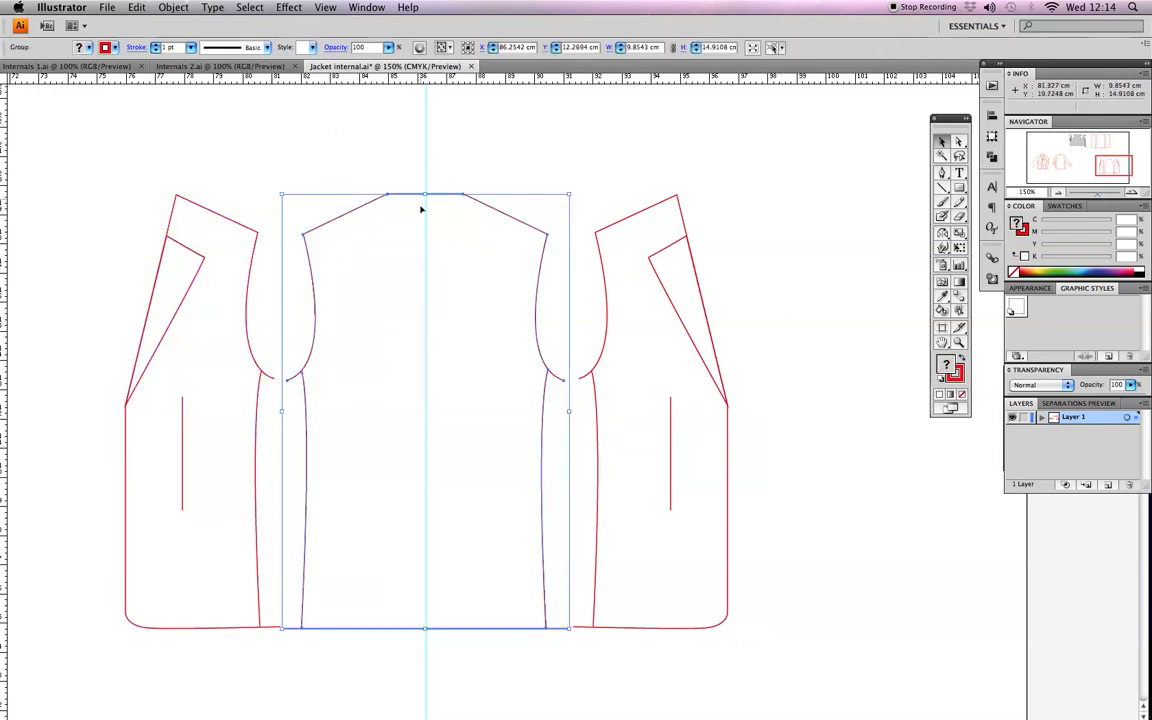
{"action": "right_click", "coordinate": [419, 222]}
{"action": "left_click", "coordinate": [405, 262]}
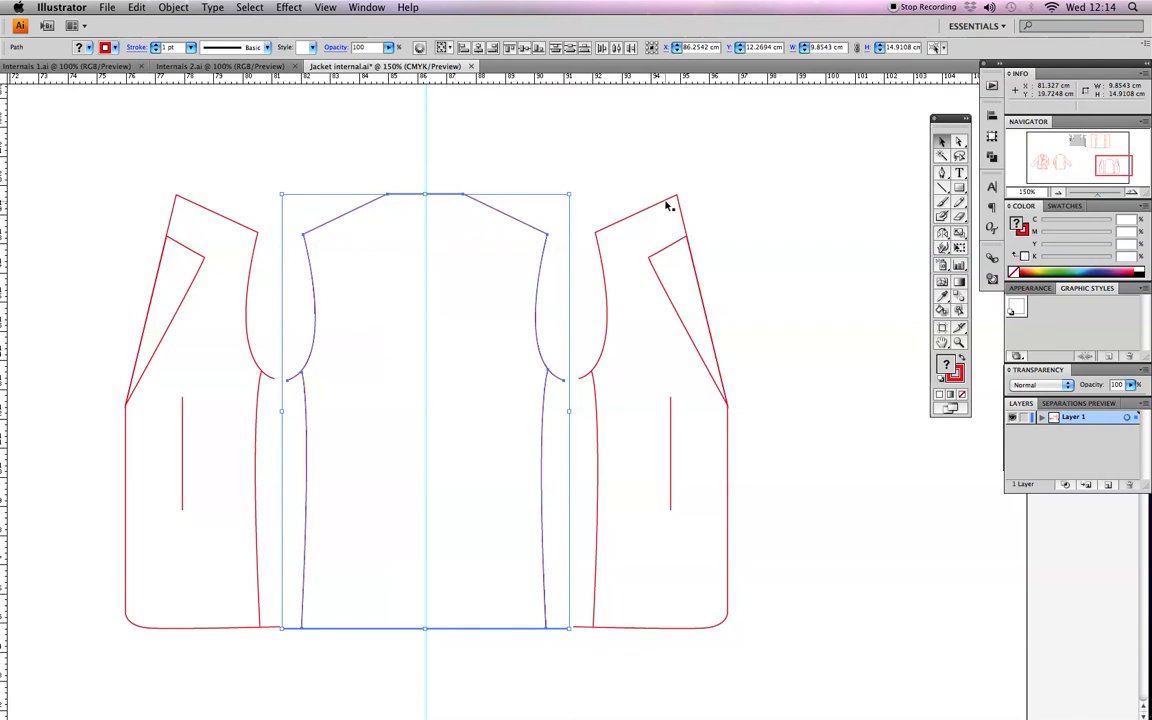
Ungroup the mirrored front panel into separate paths and deselect it.
{"action": "left_click", "coordinate": [679, 197]}
{"action": "left_click", "coordinate": [676, 200]}
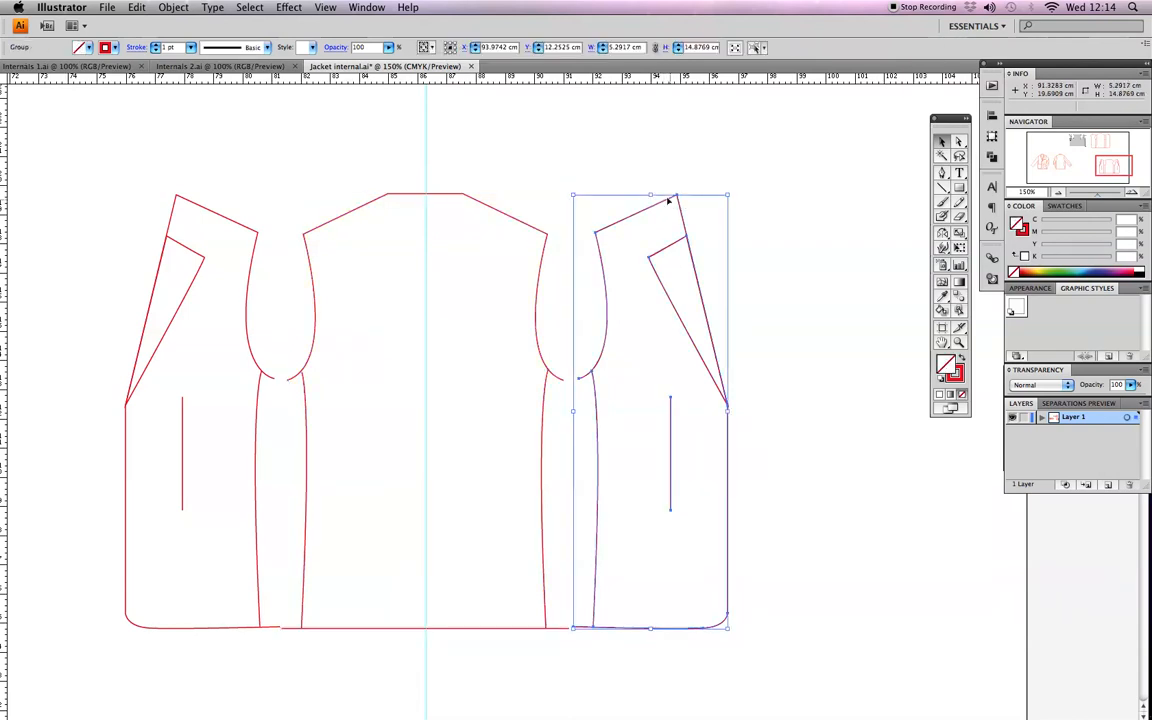
{"action": "right_click", "coordinate": [663, 205]}
{"action": "left_click", "coordinate": [676, 253]}
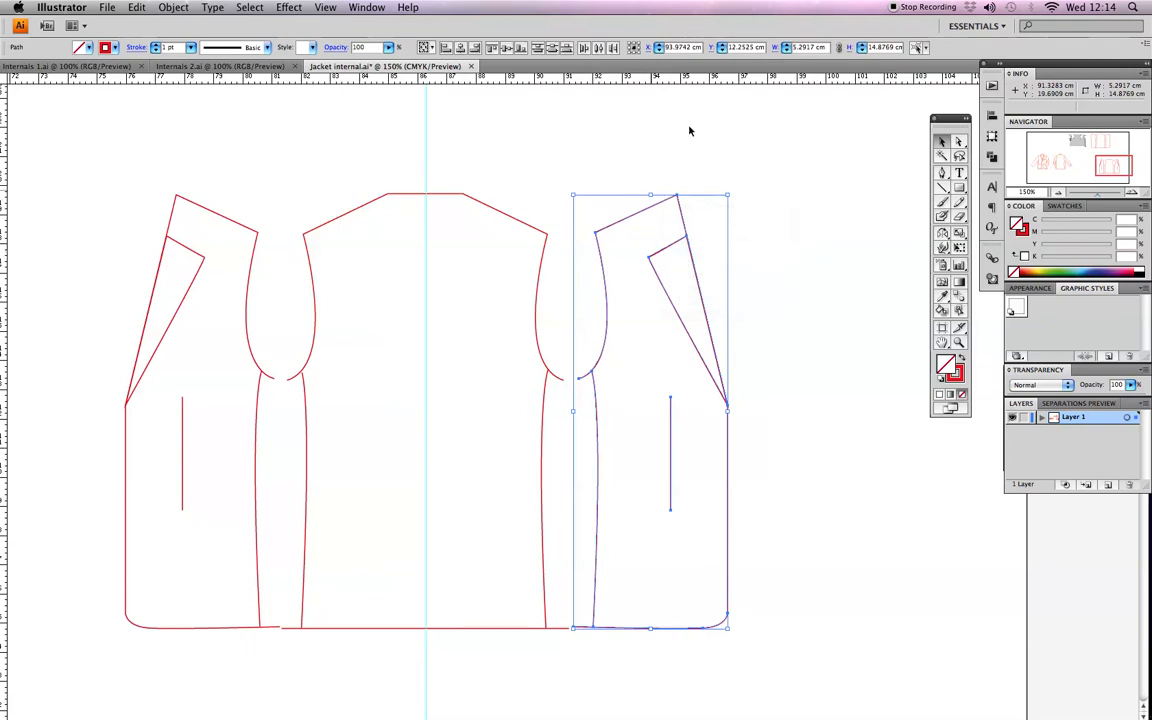
{"action": "left_click", "coordinate": [658, 172]}
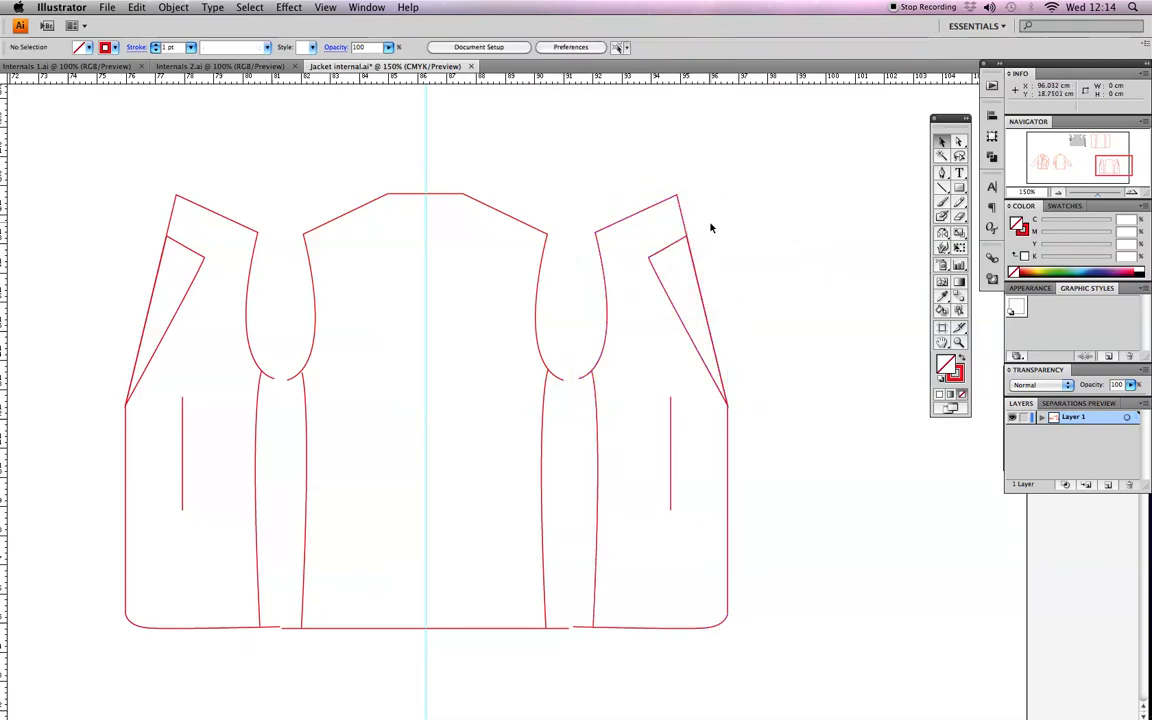
Try nudging only the original front panel's outline towards the back panel, and return it to its starting position.
{"action": "left_click", "coordinate": [942, 143]}
{"action": "left_click", "coordinate": [242, 229]}
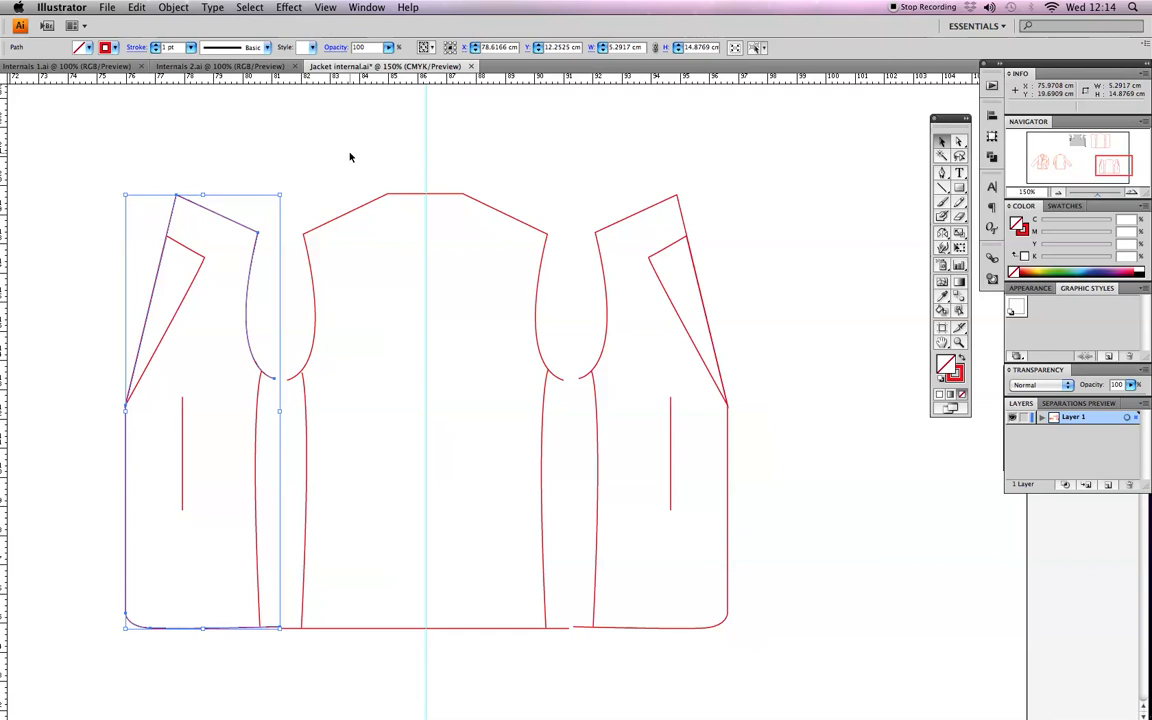
{"action": "key", "text": "Right"}
{"action": "key", "text": "Right"}
{"action": "key", "text": "Right"}
{"action": "key", "text": "Right"}
{"action": "key", "text": "Right"}
{"action": "key", "text": "Right"}
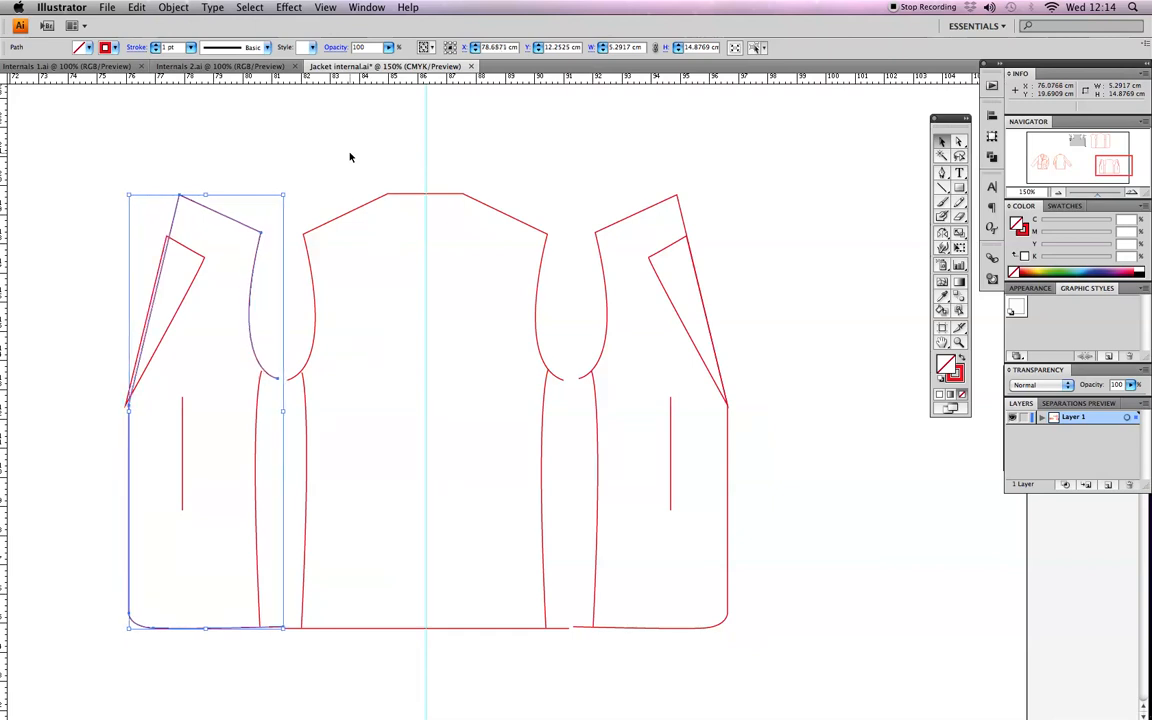
{"action": "key", "text": "Left"}
{"action": "key", "text": "Left"}
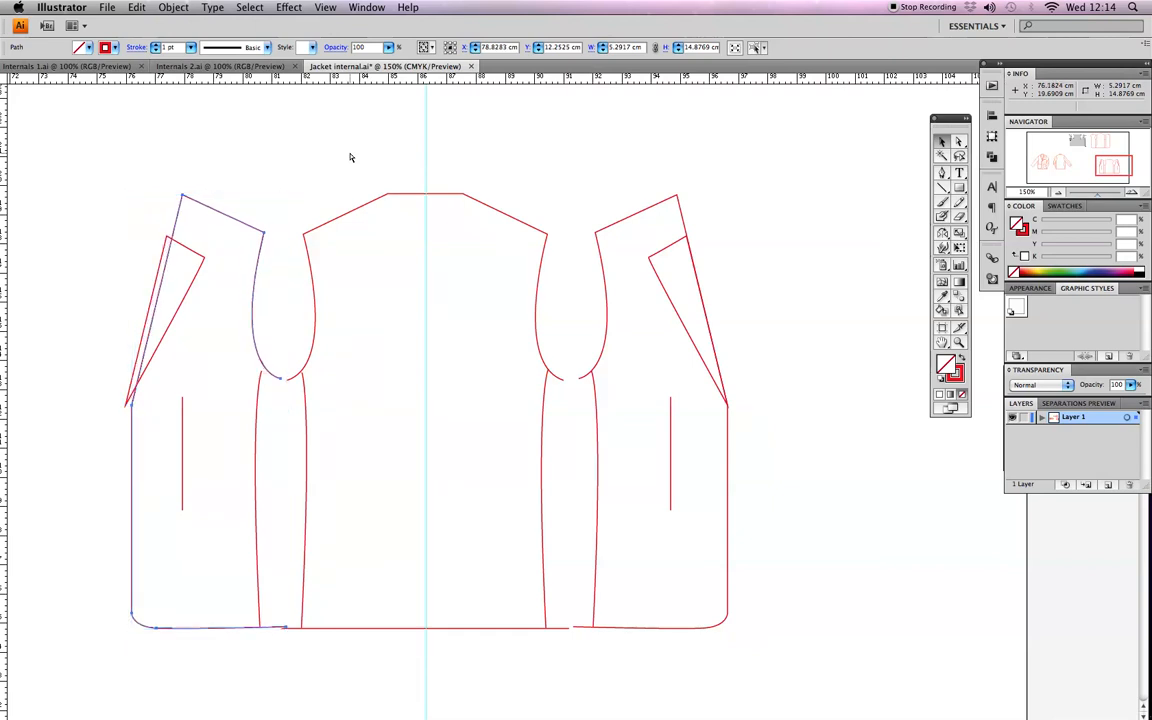
{"action": "key", "text": "Left"}
{"action": "key", "text": "Left"}
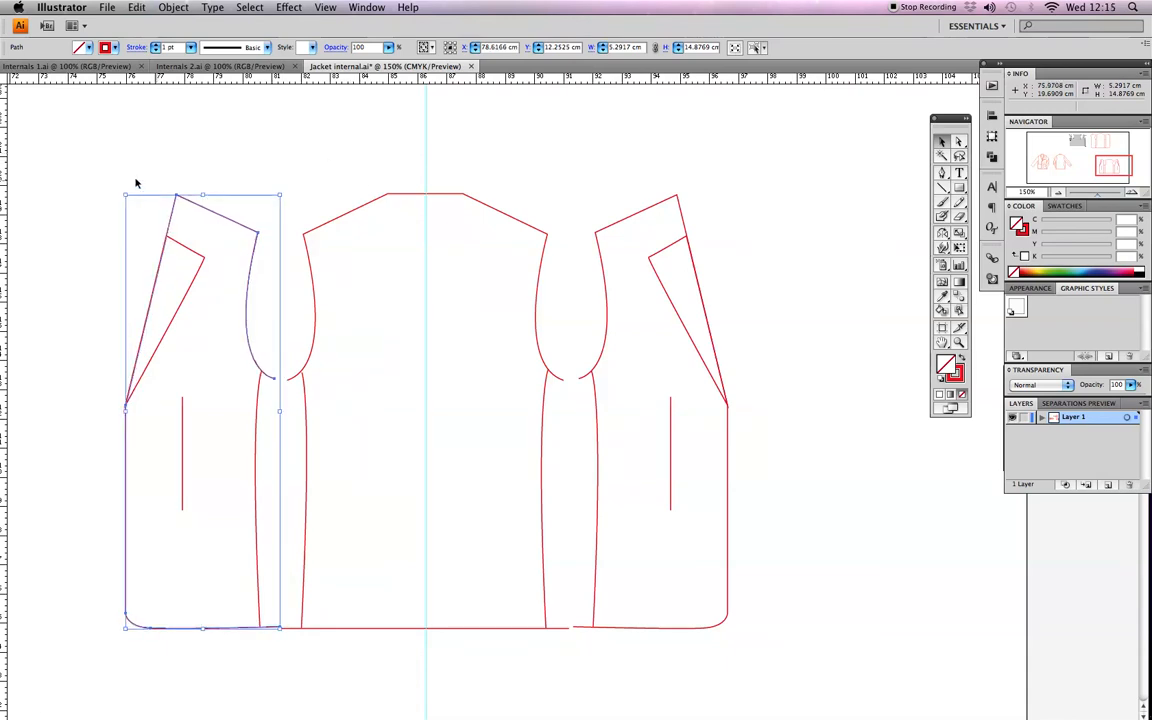
Select all paths of the original front panel and nudge them towards the back panel until the underarm ends meet.
{"action": "left_click", "coordinate": [120, 205]}
{"action": "left_click_drag", "start_coordinate": [116, 218], "coordinate": [283, 594]}
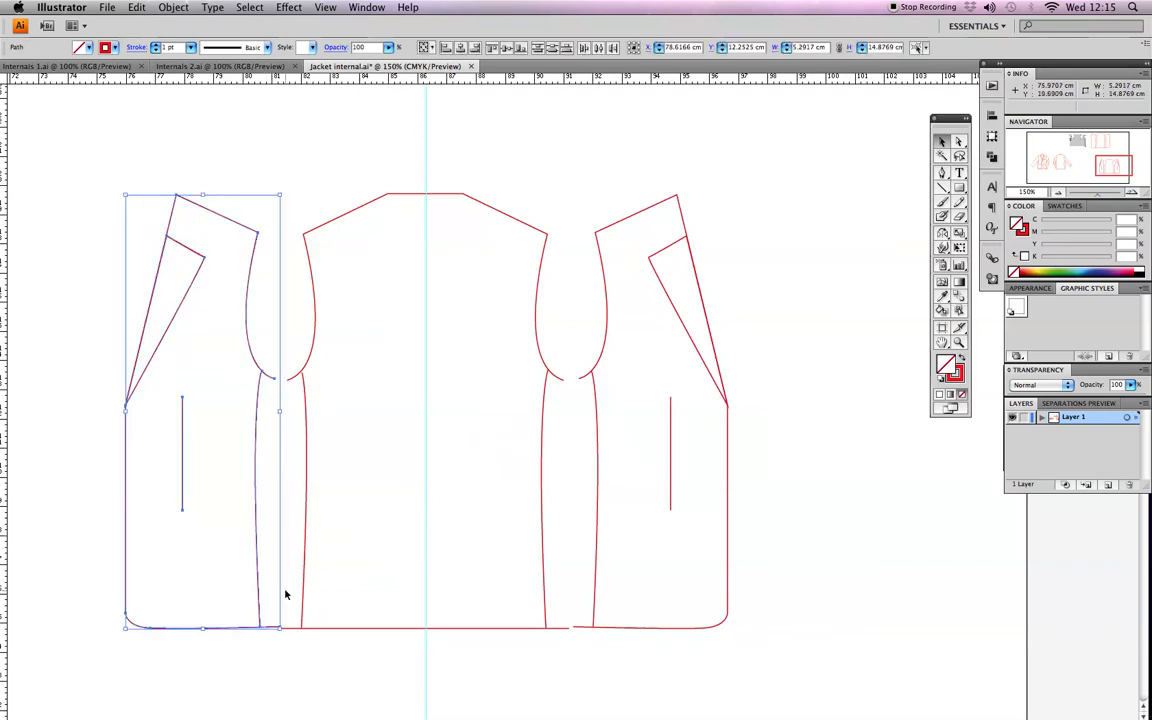
{"action": "key", "text": "Right"}
{"action": "key", "text": "Right"}
{"action": "key", "text": "Right"}
{"action": "key", "text": "Right"}
{"action": "key", "text": "Right"}
{"action": "key", "text": "Right"}
{"action": "key", "text": "Right"}
{"action": "key", "text": "Right"}
{"action": "key", "text": "Right"}
{"action": "key", "text": "Right"}
{"action": "key", "text": "Right"}
{"action": "key", "text": "Right"}
{"action": "key", "text": "Right"}
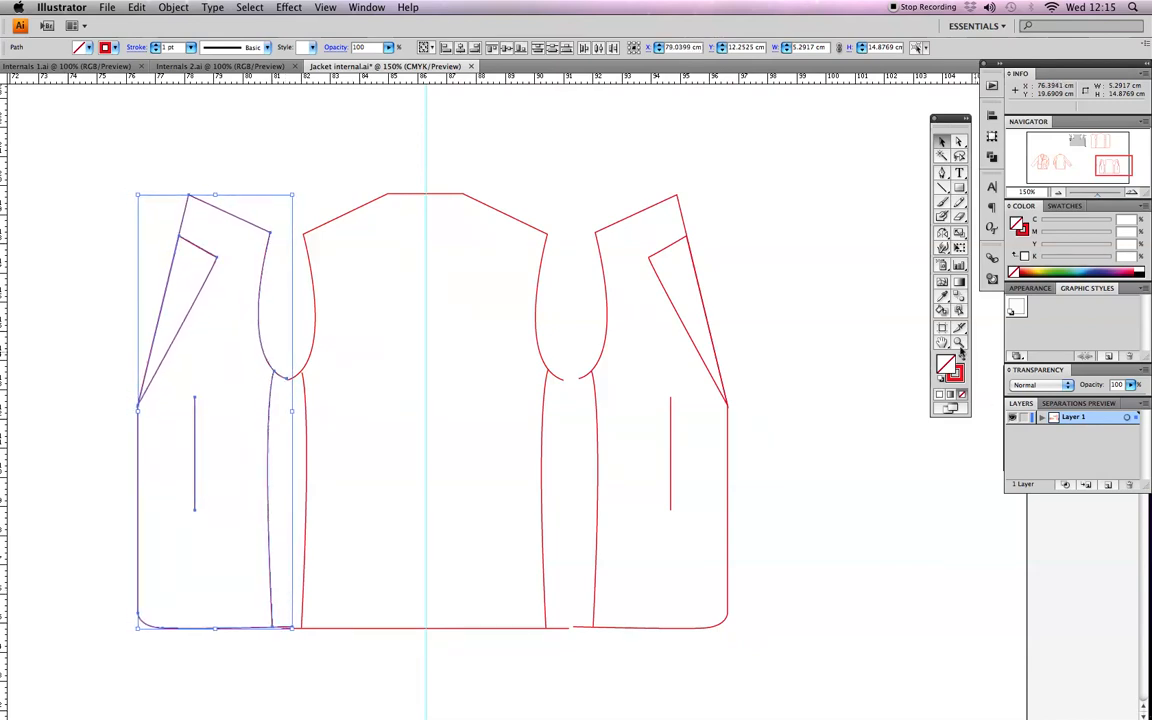
{"action": "left_click", "coordinate": [959, 343]}
{"action": "left_click", "coordinate": [316, 398]}
{"action": "left_click", "coordinate": [582, 403]}
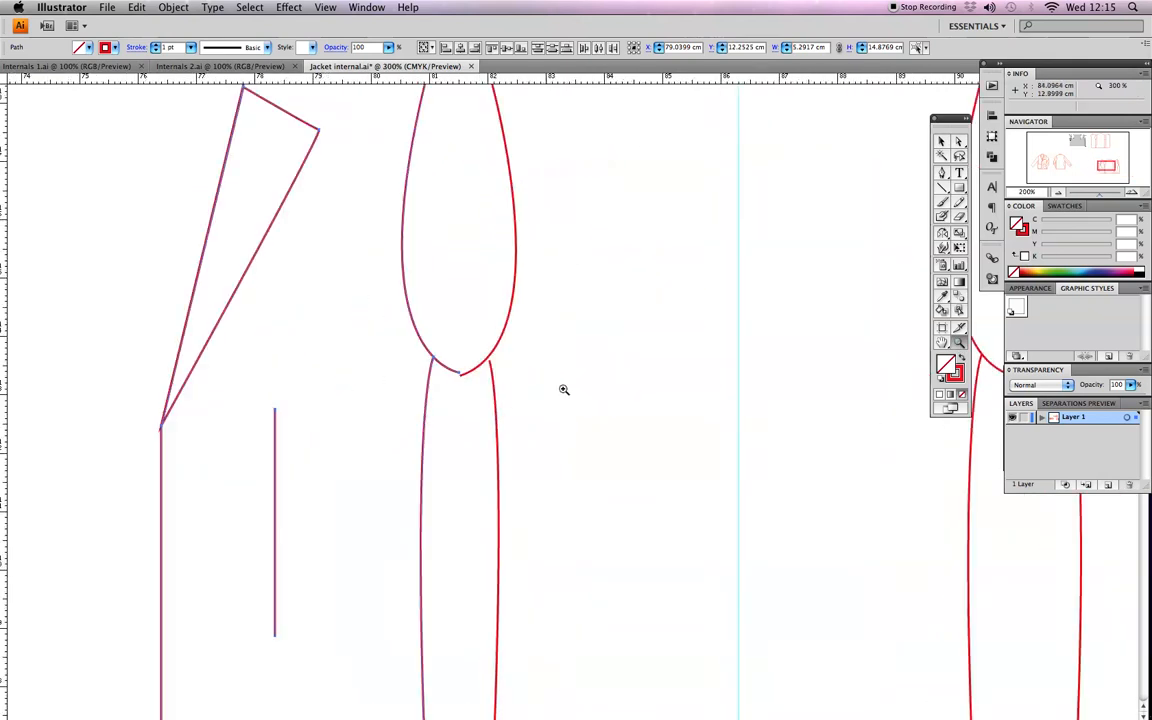
Select all paths of the mirrored front panel and nudge them towards the back panel until the underarm ends meet, checking the join.
{"action": "left_click_drag", "start_coordinate": [663, 360], "coordinate": [474, 350]}
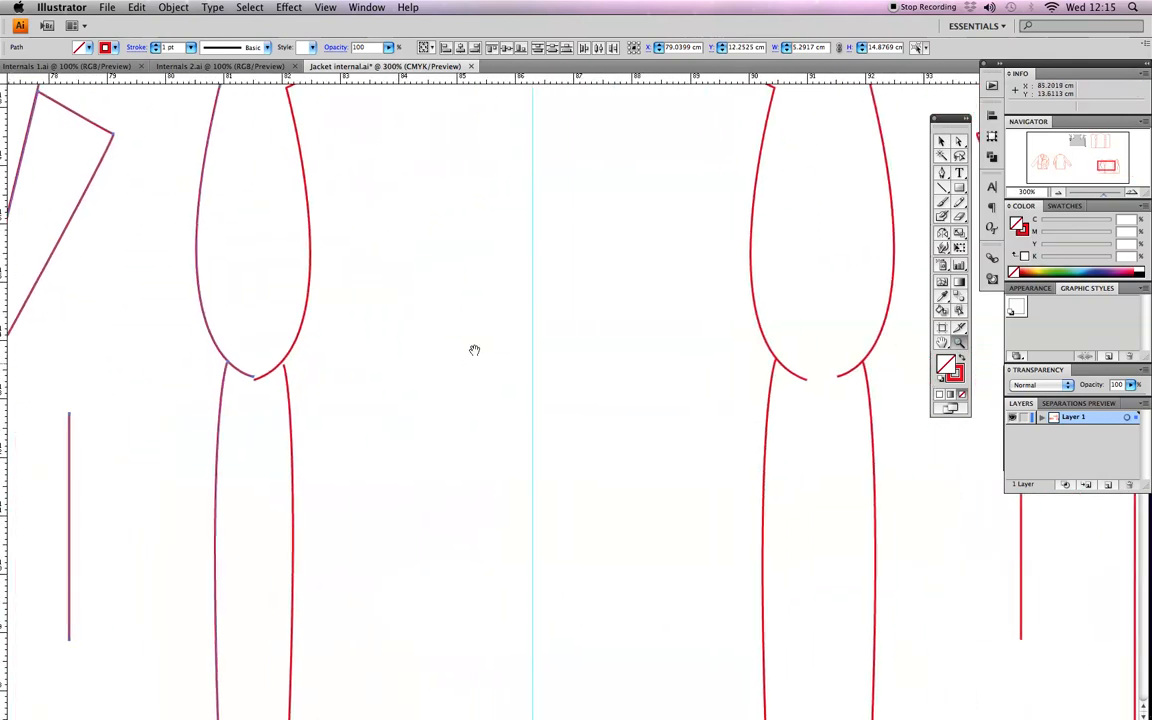
{"action": "key", "text": "super+minus"}
{"action": "key", "text": "super+minus"}
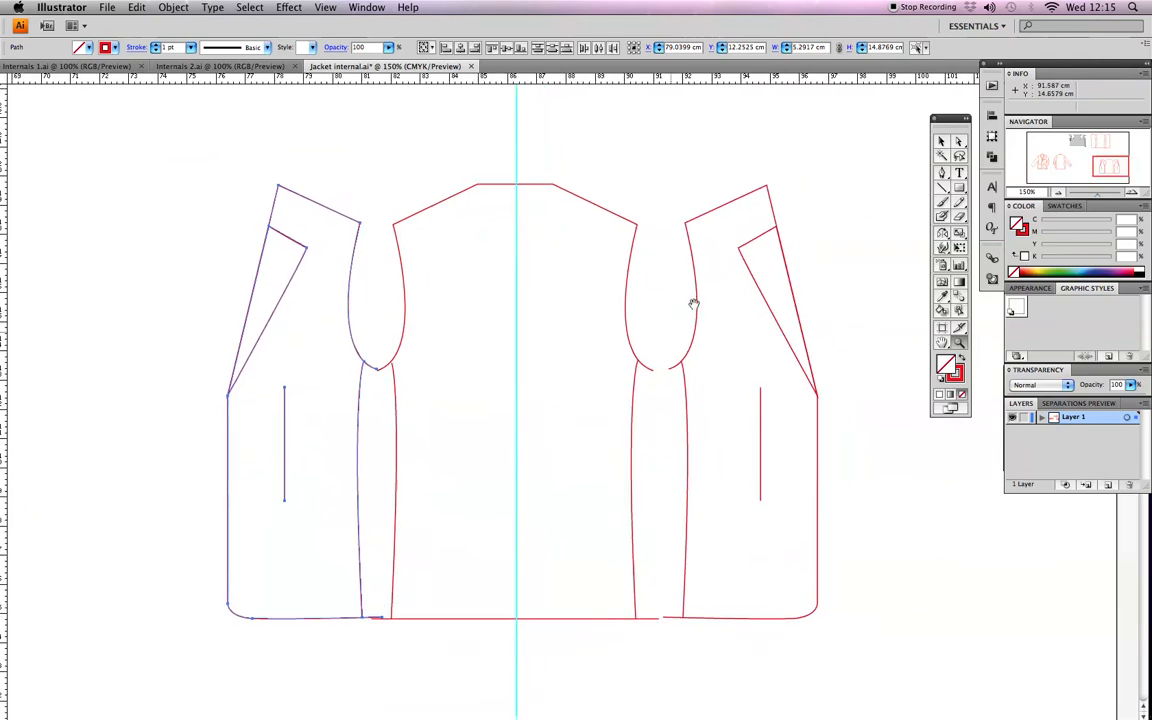
{"action": "key", "text": "v"}
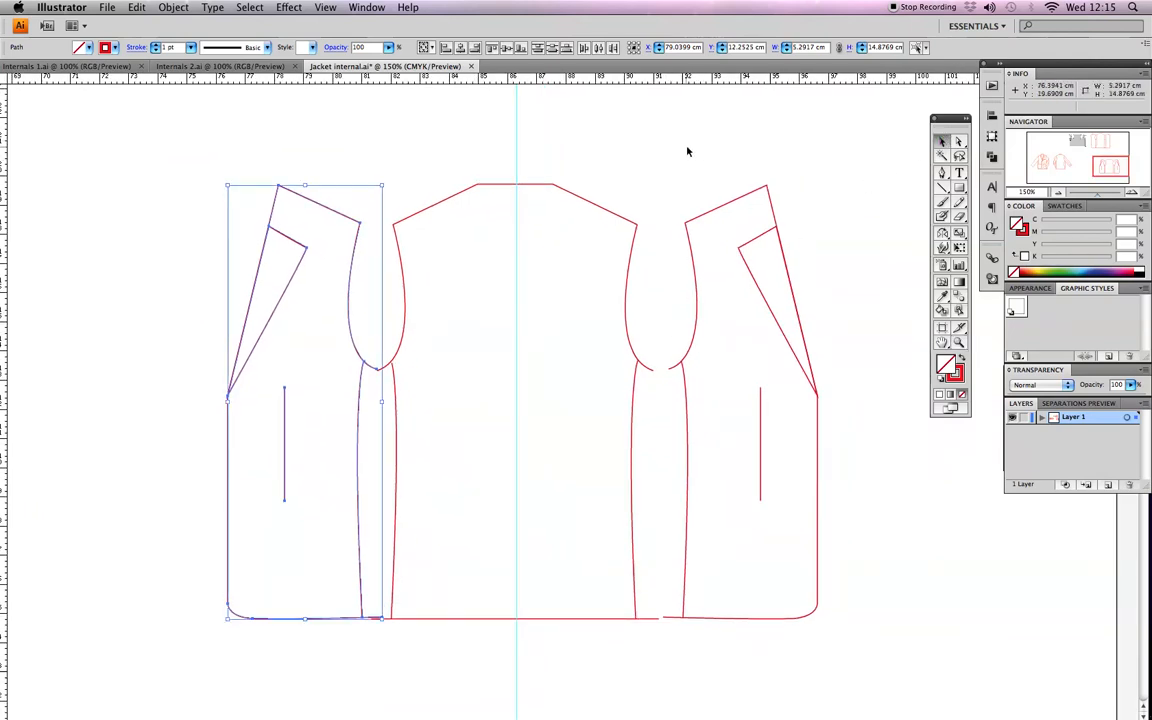
{"action": "left_click_drag", "start_coordinate": [685, 143], "coordinate": [818, 620]}
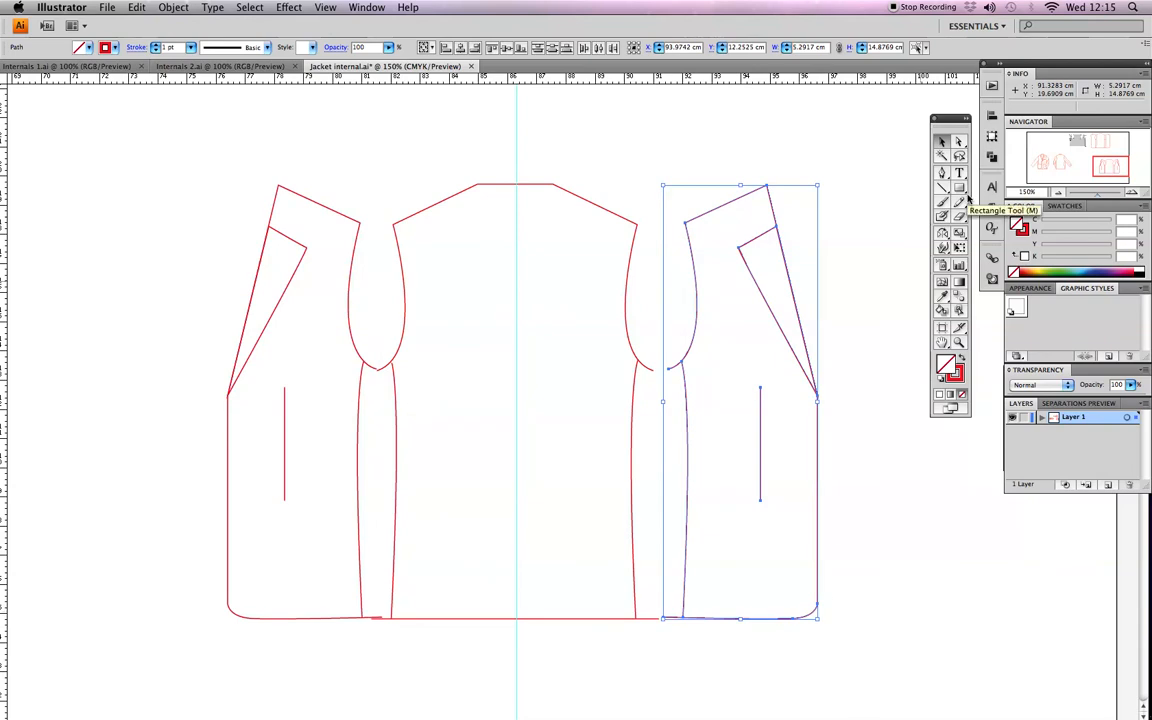
{"action": "key", "text": "Left"}
{"action": "key", "text": "Left"}
{"action": "key", "text": "Left"}
{"action": "key", "text": "Left"}
{"action": "key", "text": "Left"}
{"action": "key", "text": "Left"}
{"action": "key", "text": "Left"}
{"action": "key", "text": "Left"}
{"action": "key", "text": "Left"}
{"action": "key", "text": "Left"}
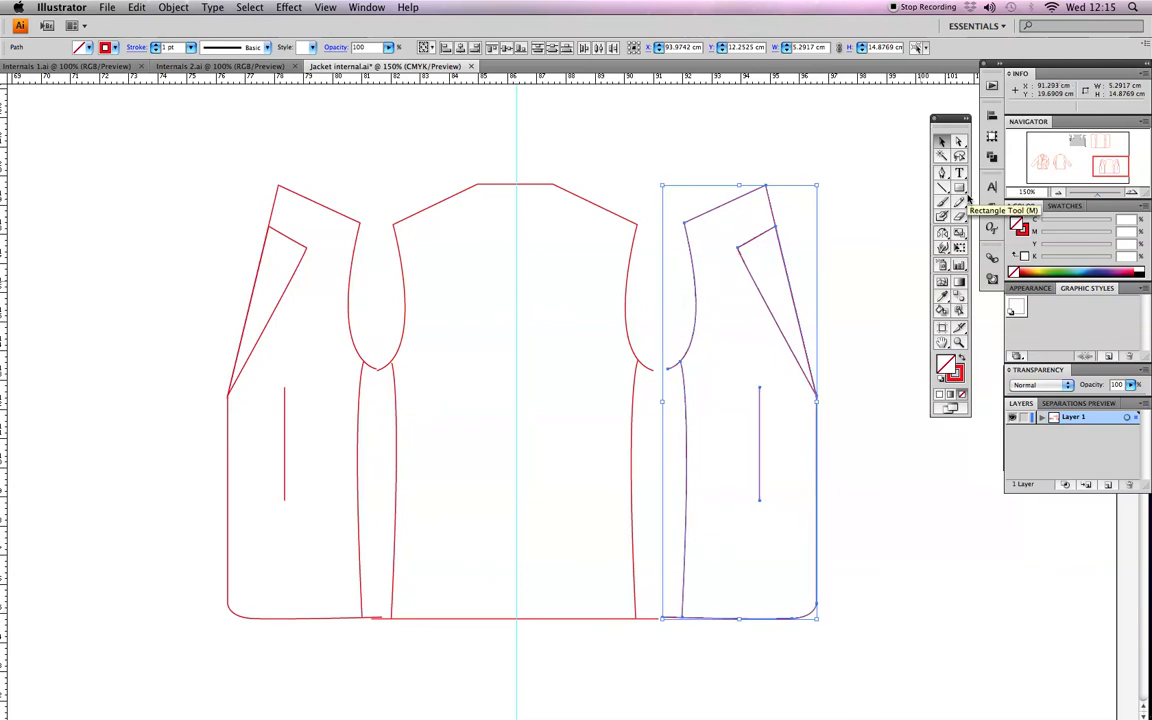
{"action": "key", "text": "Left"}
{"action": "key", "text": "Left"}
{"action": "key", "text": "Left"}
{"action": "key", "text": "Left"}
{"action": "key", "text": "Left"}
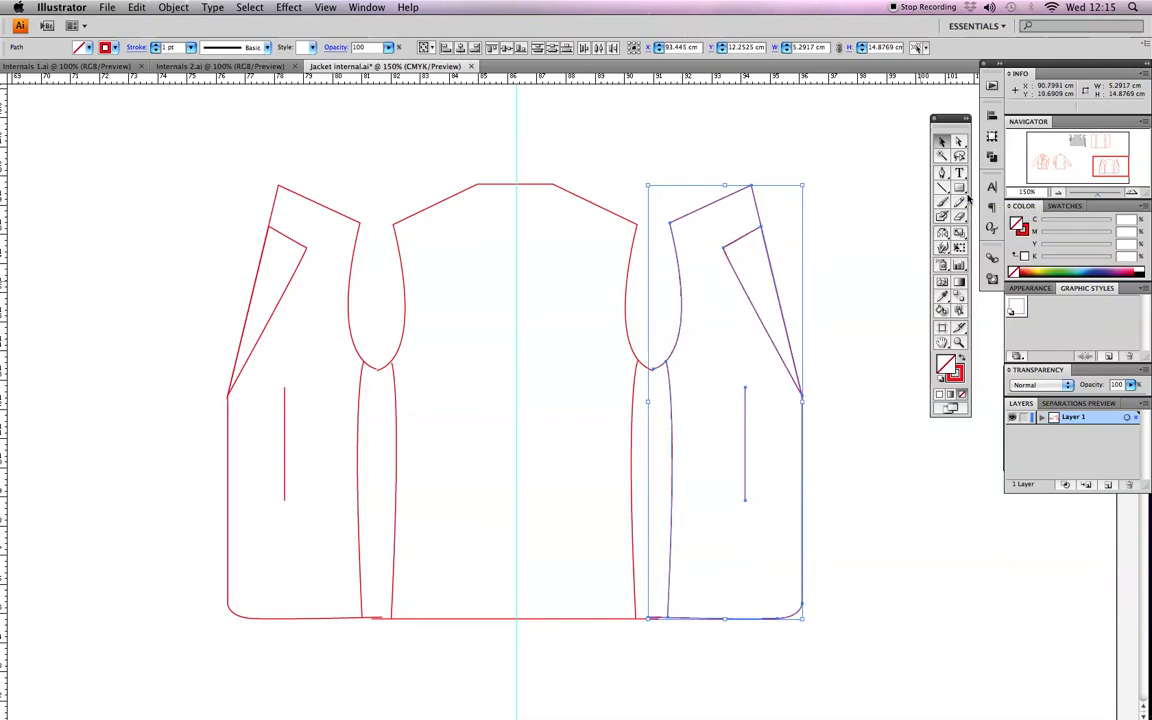
{"action": "left_click", "coordinate": [960, 343]}
{"action": "left_click", "coordinate": [899, 391]}
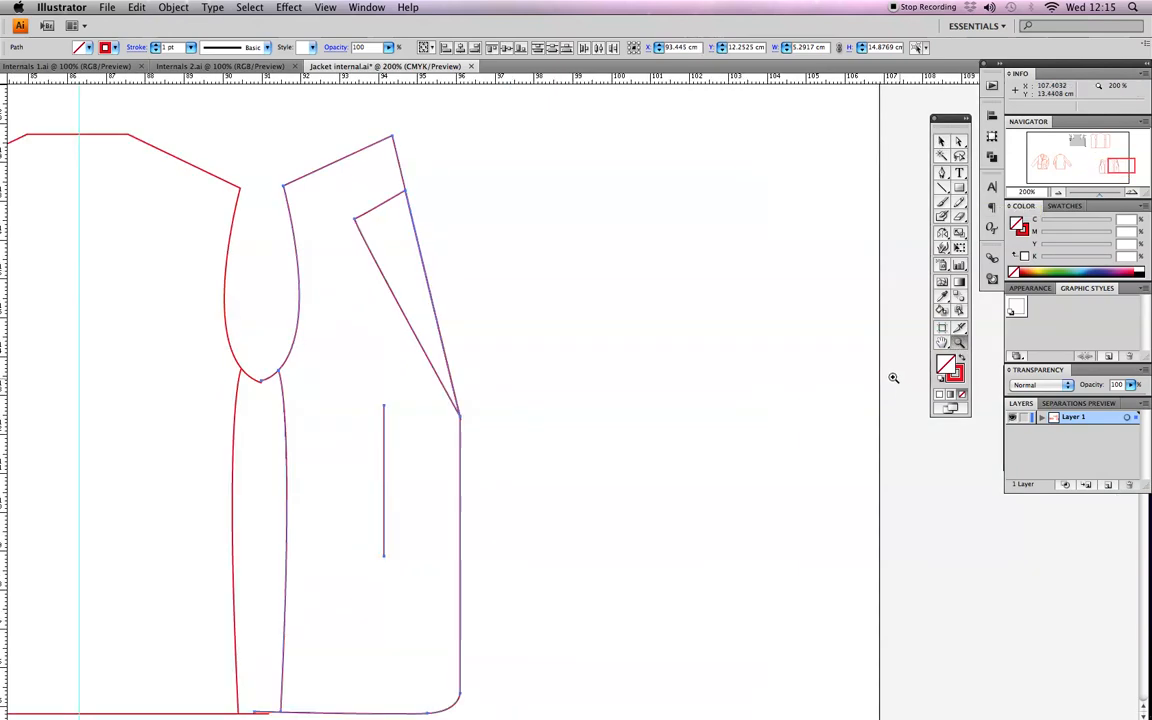
{"action": "left_click_drag", "start_coordinate": [481, 424], "coordinate": [838, 372]}
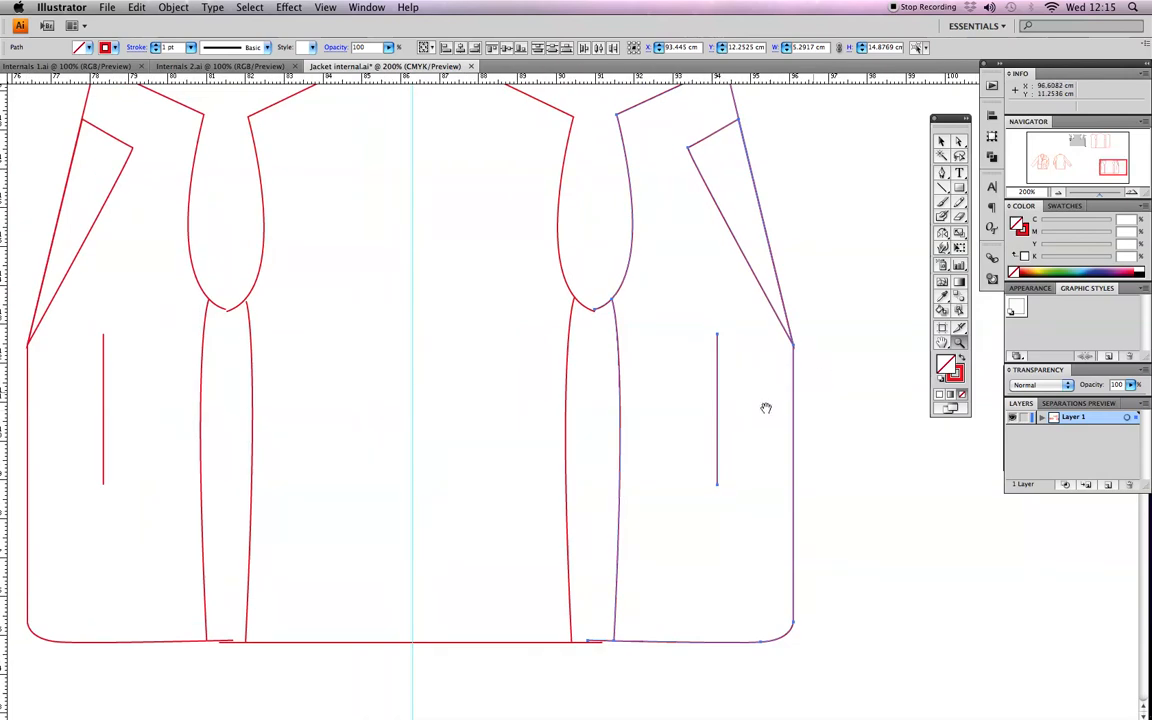
{"action": "left_click", "coordinate": [663, 355]}
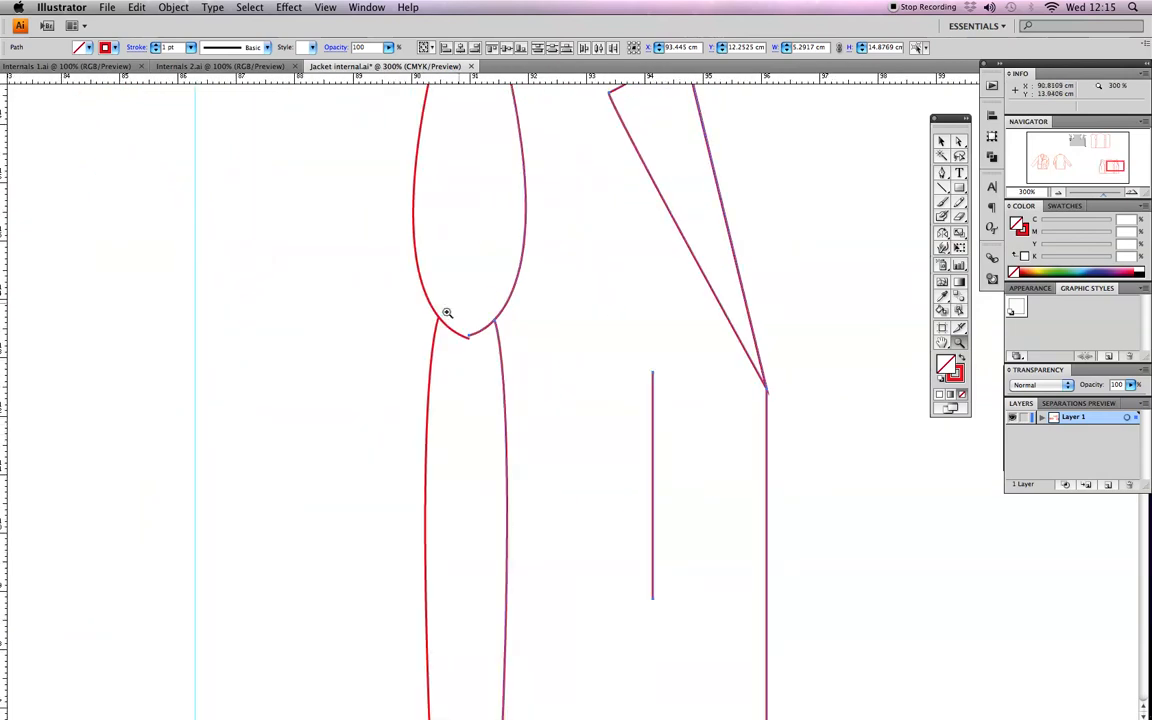
{"action": "scroll", "coordinate": [589, 363], "scroll_direction": "down", "scroll_amount": 5}
{"action": "scroll", "coordinate": [589, 363], "scroll_direction": "left", "scroll_amount": 3}
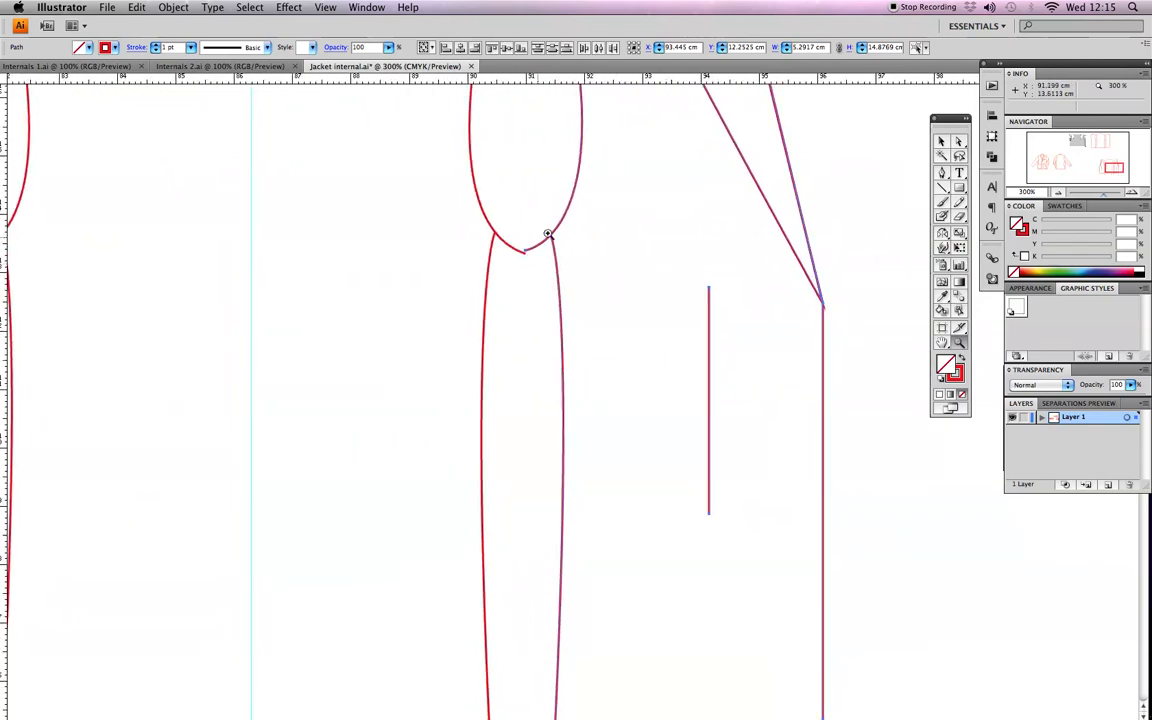
Fill the outline of the front panel right of the back panel with solid blue.
{"action": "key", "text": "v"}
{"action": "left_click", "coordinate": [845, 138]}
{"action": "left_click", "coordinate": [813, 252]}
{"action": "left_click", "coordinate": [822, 336]}
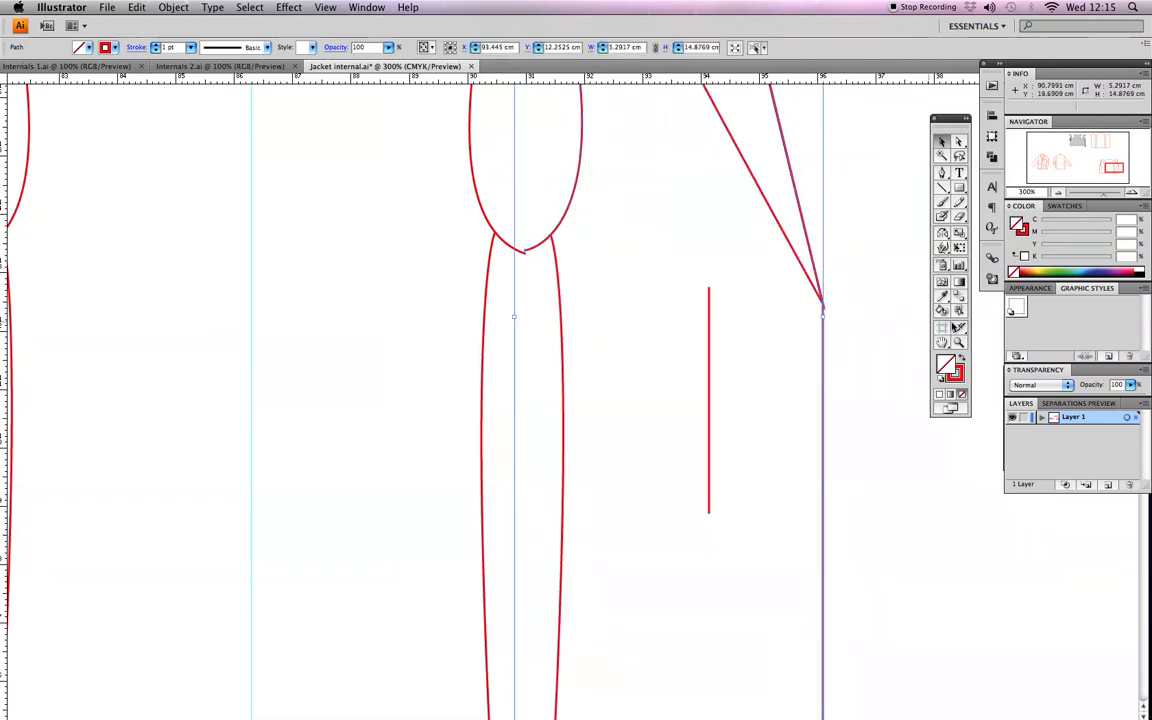
{"action": "double_click", "coordinate": [950, 366]}
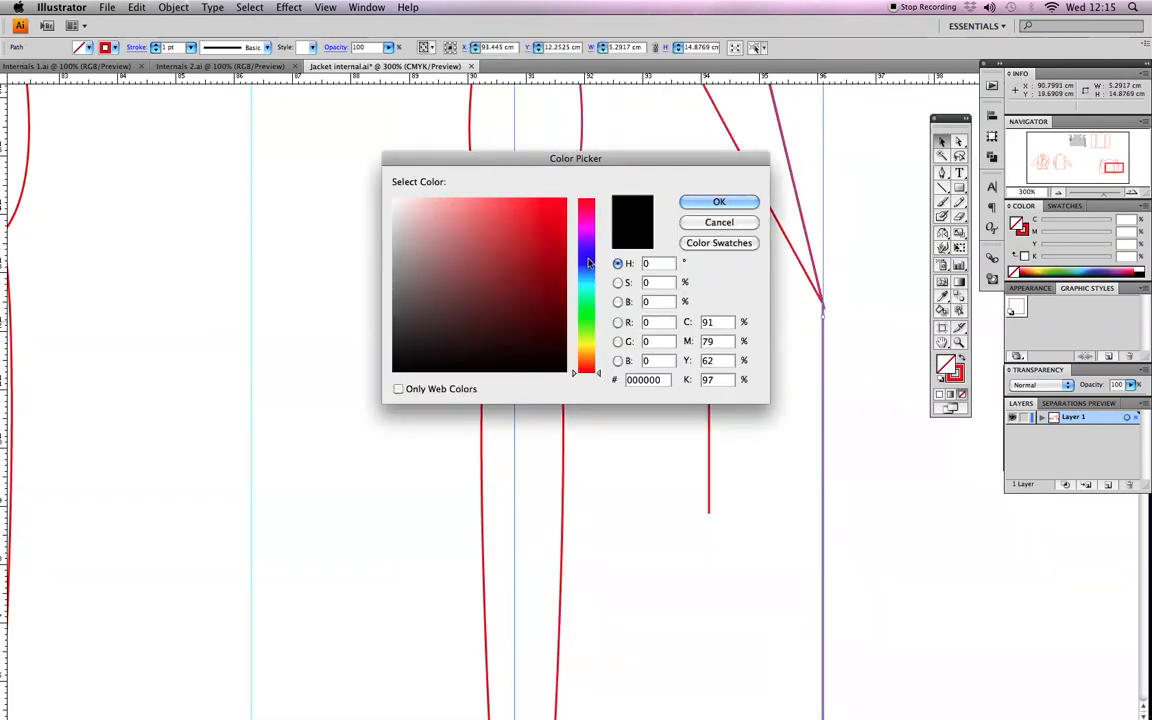
{"action": "type", "text": "235"}
{"action": "left_click", "coordinate": [563, 203]}
{"action": "left_click", "coordinate": [719, 202]}
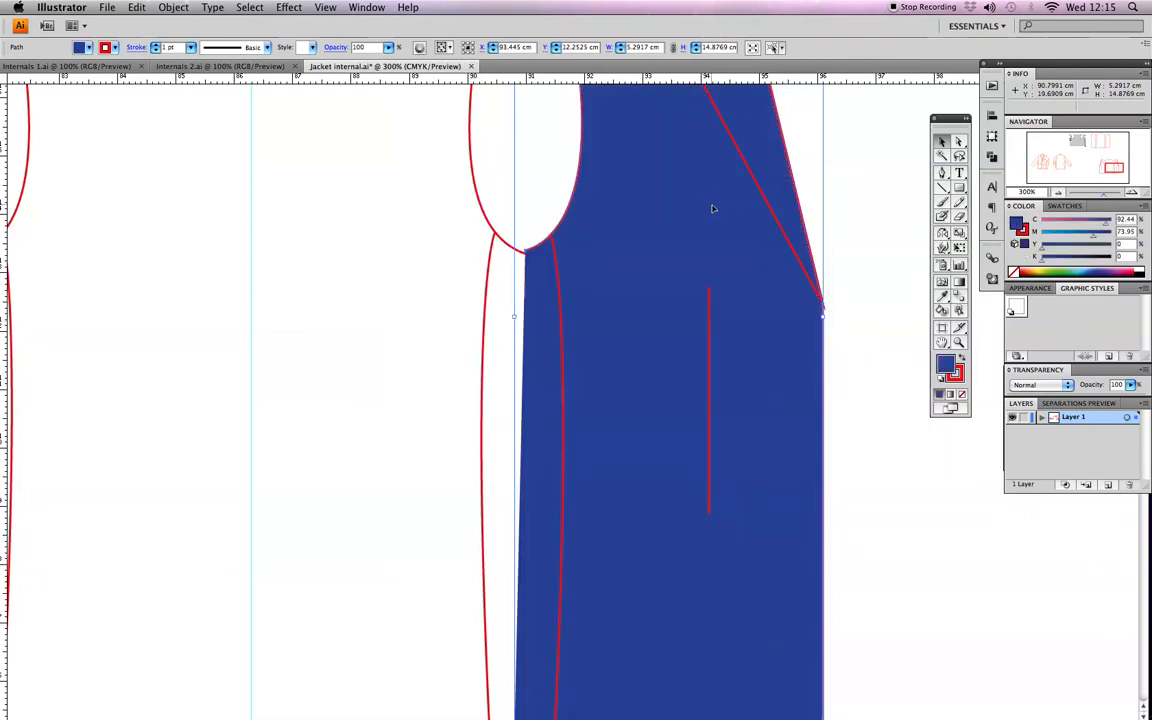
Copy the front panel's blue fill onto the back panel's outline with the Eyedropper.
{"action": "left_click", "coordinate": [482, 212]}
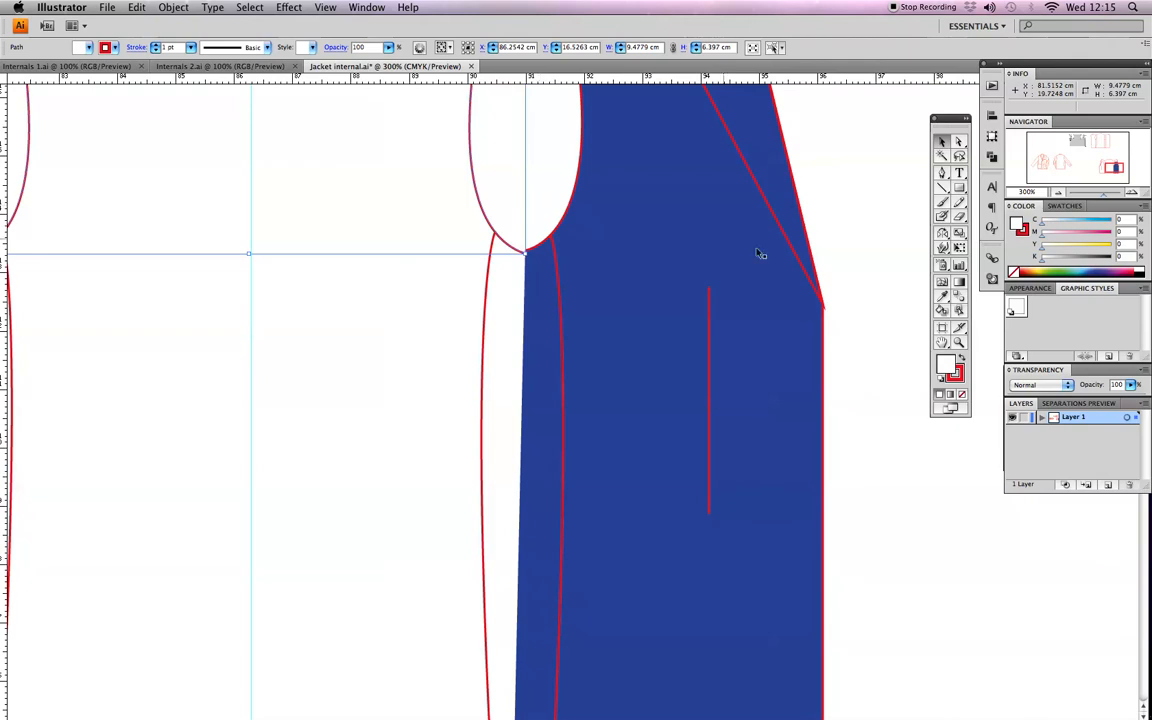
{"action": "left_click", "coordinate": [949, 316]}
{"action": "left_click", "coordinate": [776, 350]}
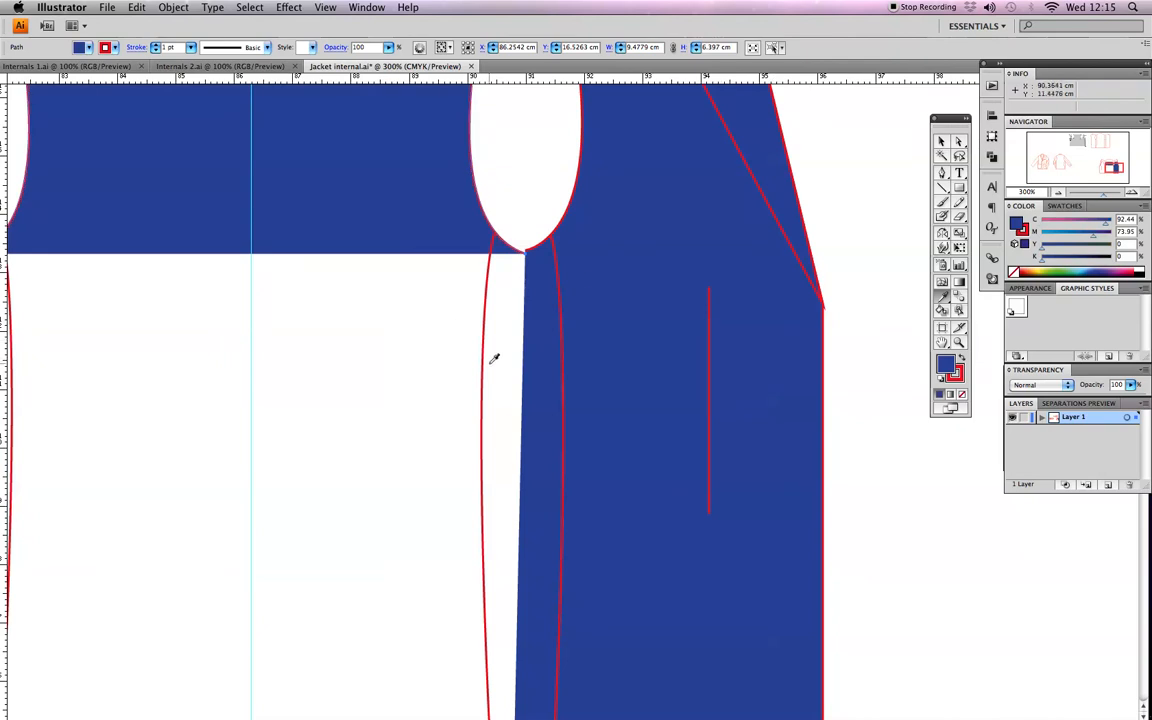
Undo the blue fills on the back and front panels and deselect everything.
{"action": "key", "text": "super+z"}
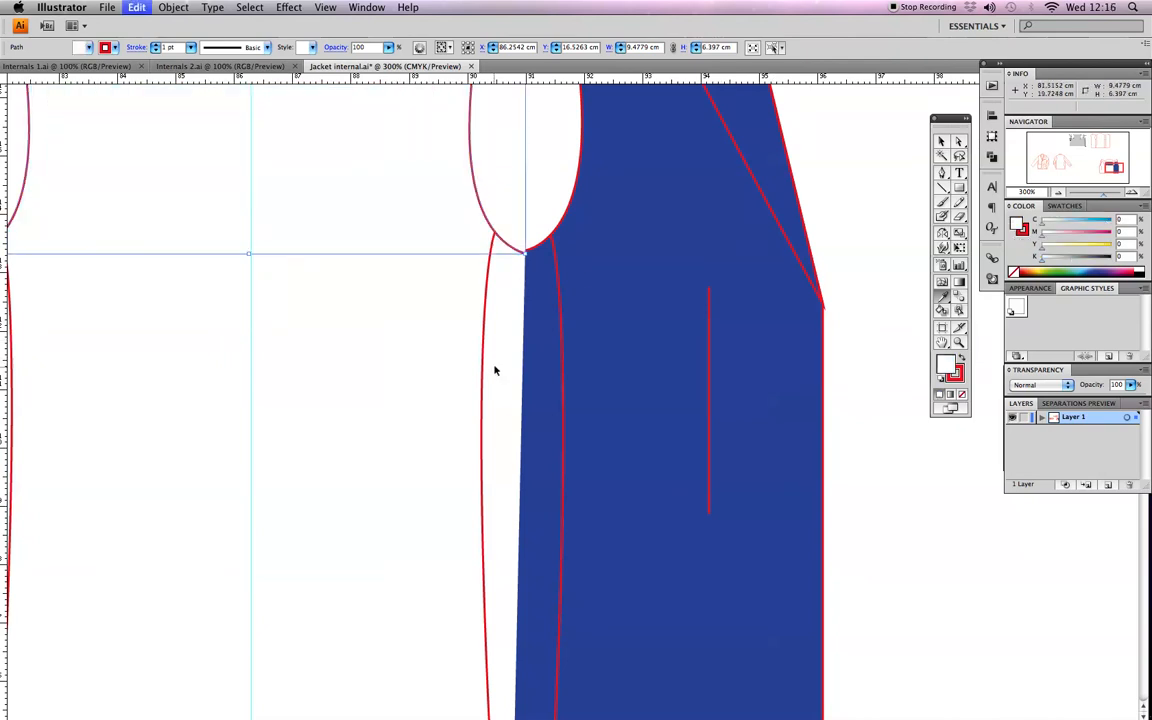
{"action": "left_click", "coordinate": [959, 143]}
{"action": "key", "text": "super+z"}
{"action": "left_click", "coordinate": [889, 196]}
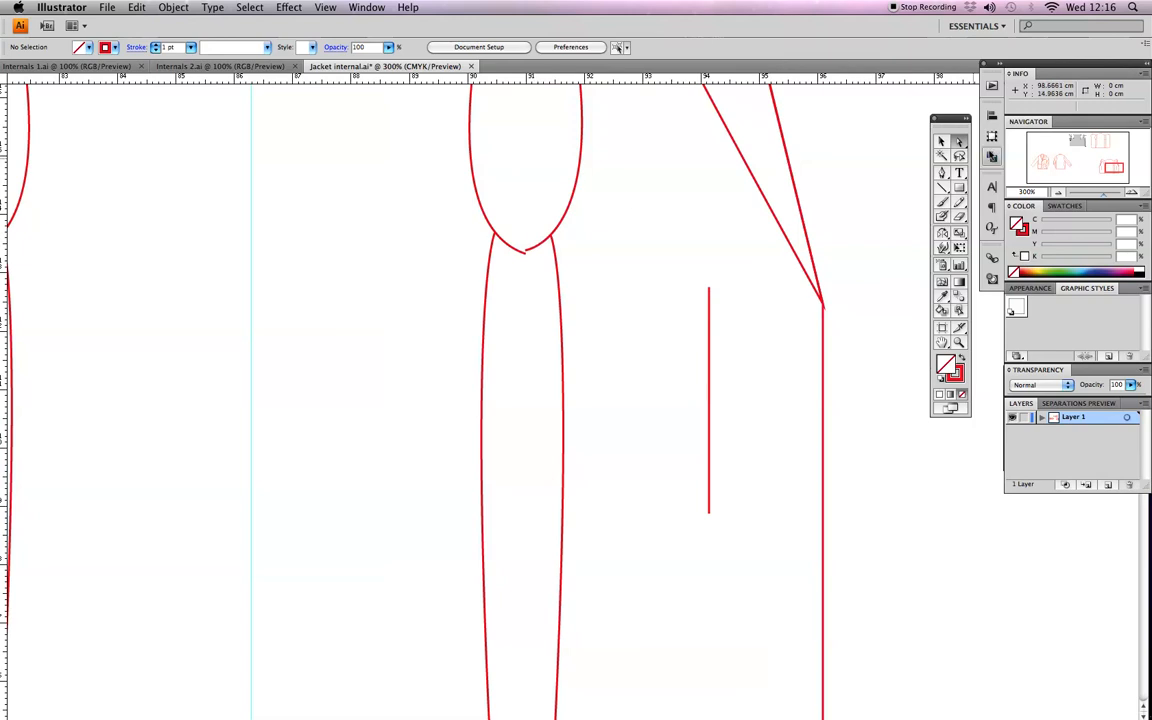
{"action": "left_click", "coordinate": [958, 142]}
{"action": "left_click_drag", "start_coordinate": [514, 228], "coordinate": [543, 274]}
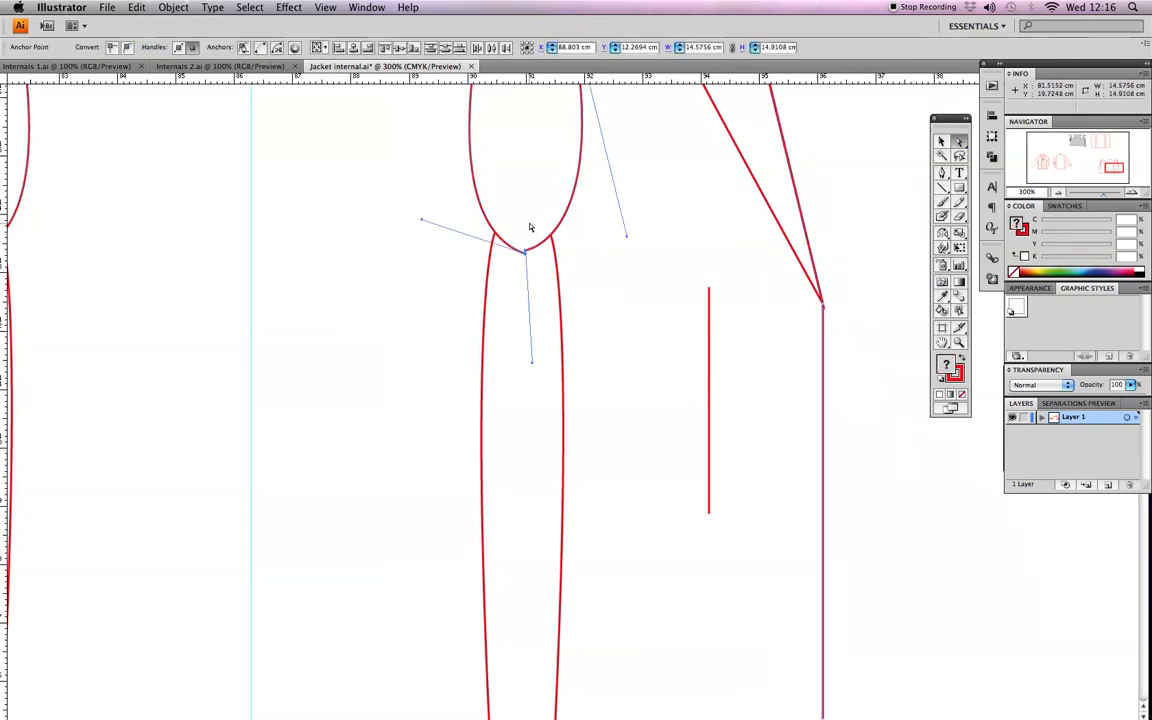
{"action": "left_click", "coordinate": [531, 230]}
Average the two end points at the right-hand underarm on both axes so front and back meet, and deselect.
{"action": "left_click", "coordinate": [959, 342]}
{"action": "left_click", "coordinate": [542, 285]}
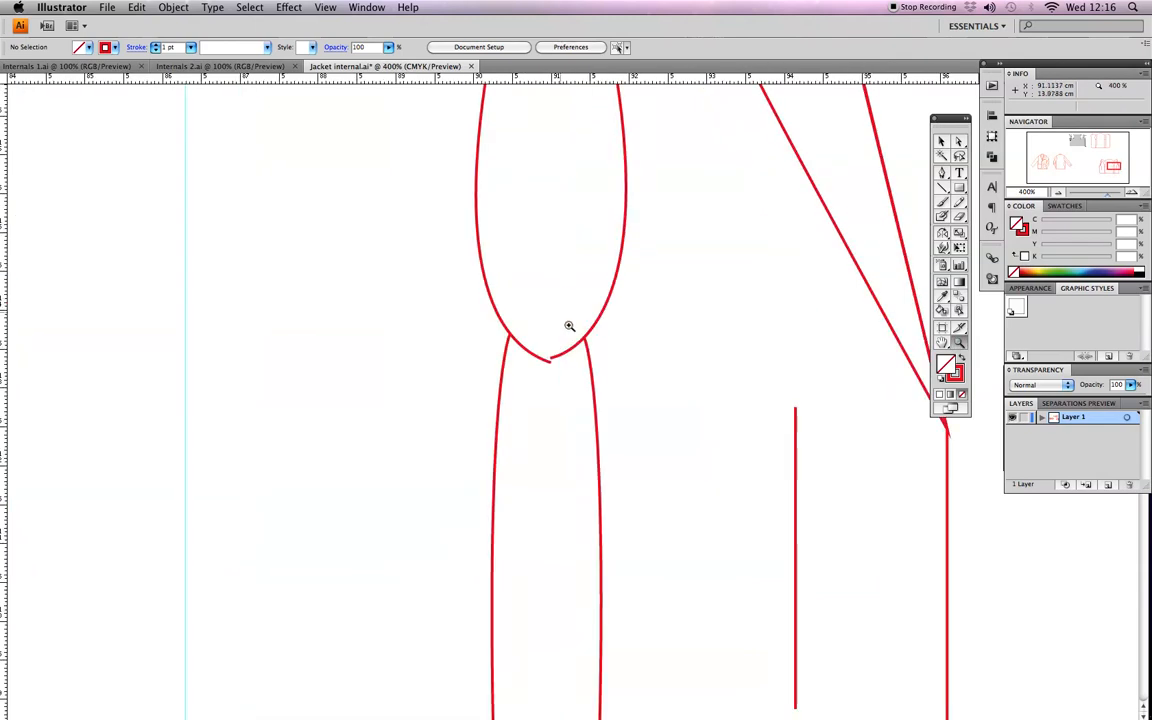
{"action": "left_click", "coordinate": [556, 383]}
{"action": "left_click_drag", "start_coordinate": [625, 380], "coordinate": [621, 318]}
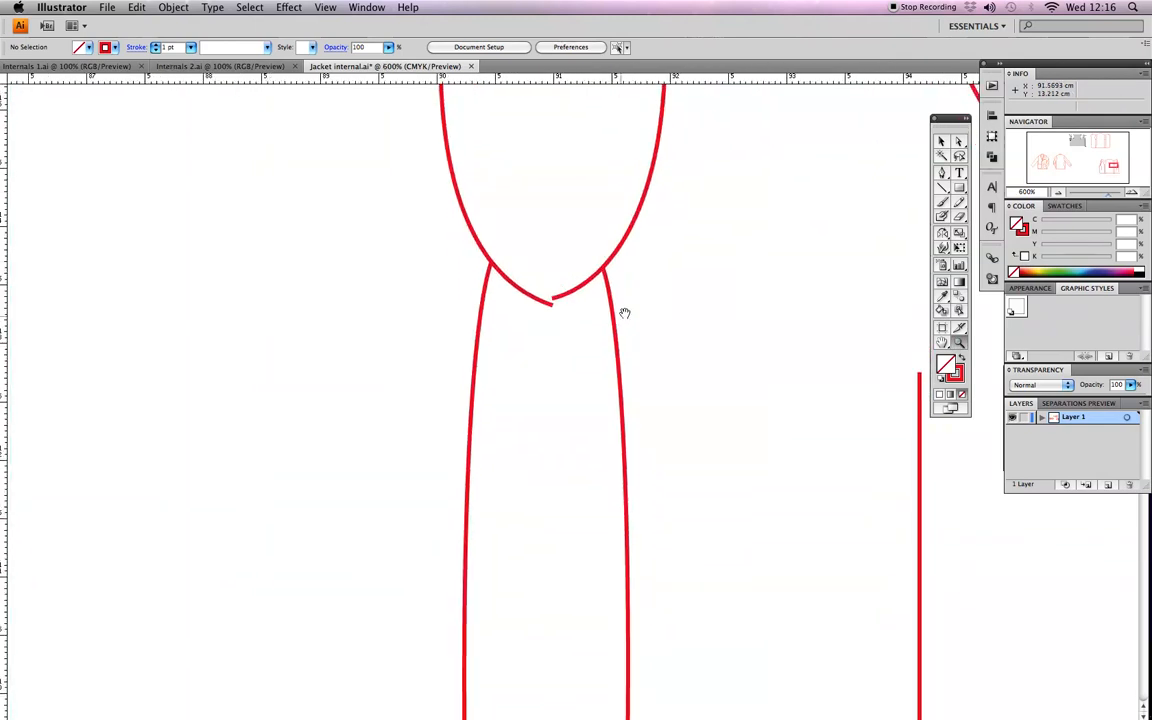
{"action": "left_click", "coordinate": [959, 142]}
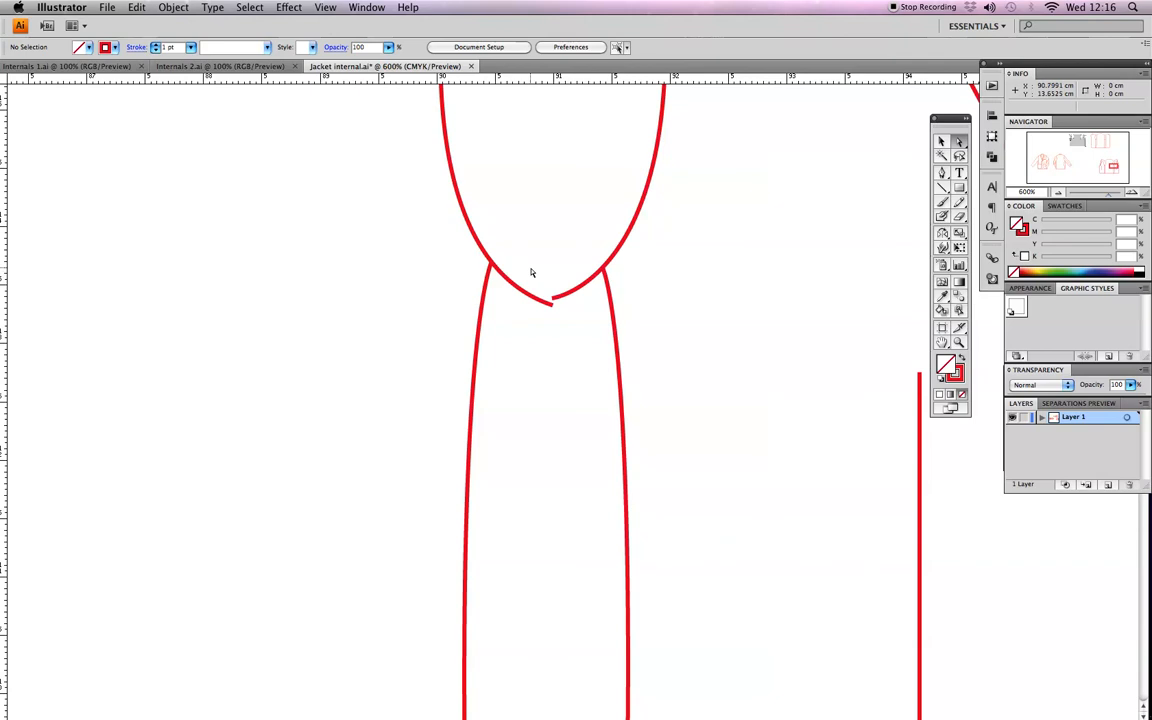
{"action": "left_click_drag", "start_coordinate": [535, 268], "coordinate": [576, 325]}
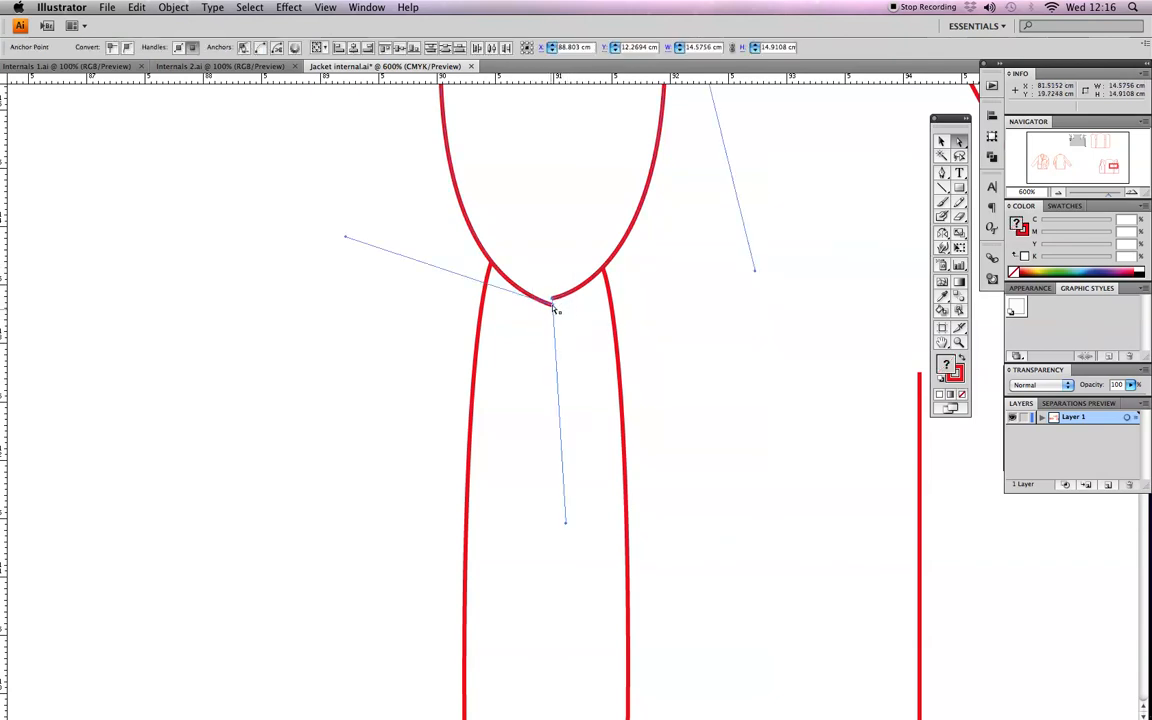
{"action": "right_click", "coordinate": [552, 216]}
{"action": "left_click", "coordinate": [566, 278]}
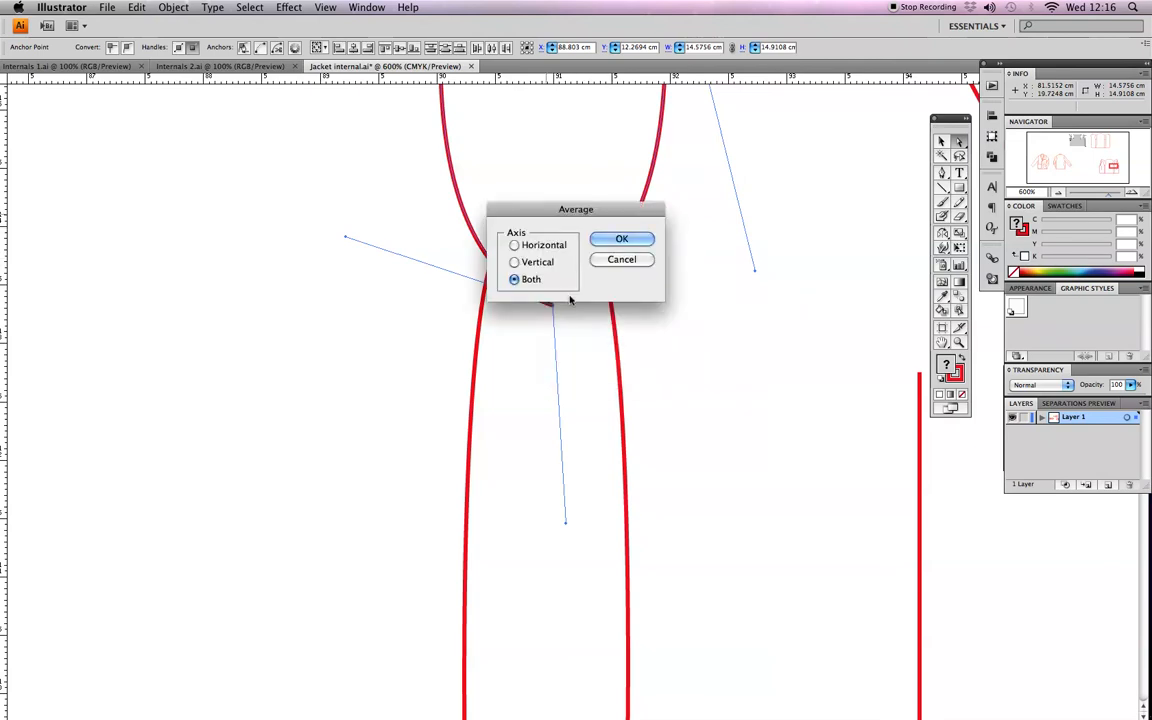
{"action": "left_click_drag", "start_coordinate": [615, 210], "coordinate": [586, 132]}
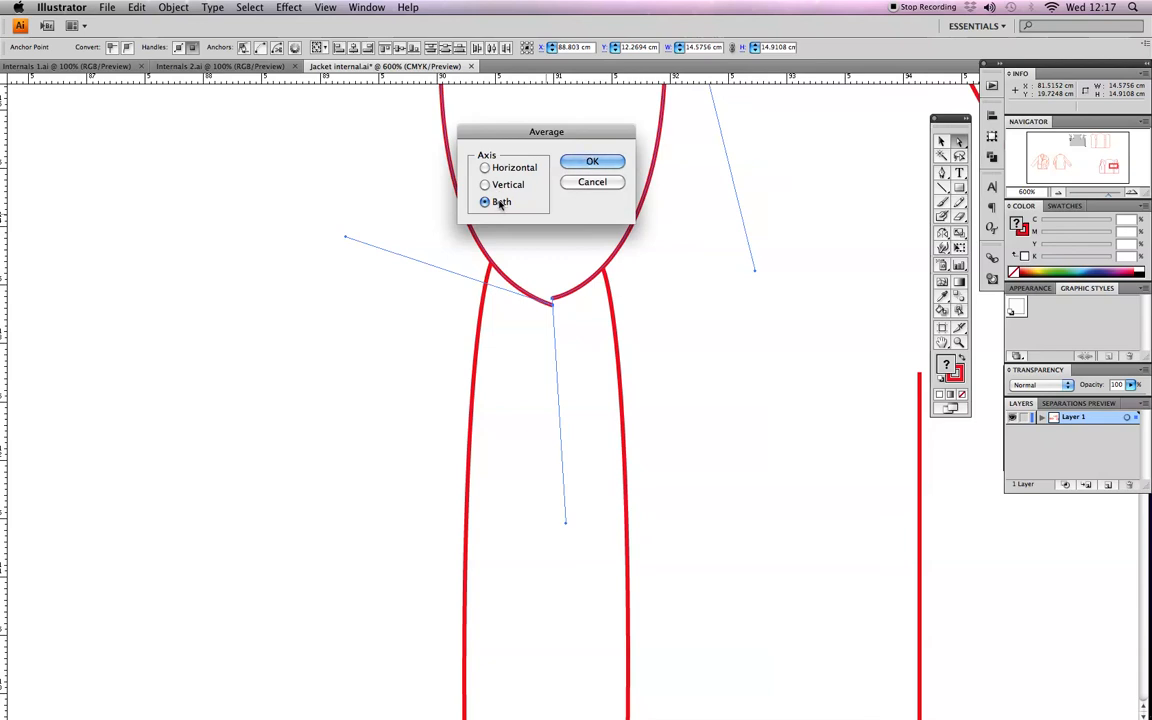
{"action": "left_click", "coordinate": [594, 162]}
{"action": "left_click", "coordinate": [607, 165]}
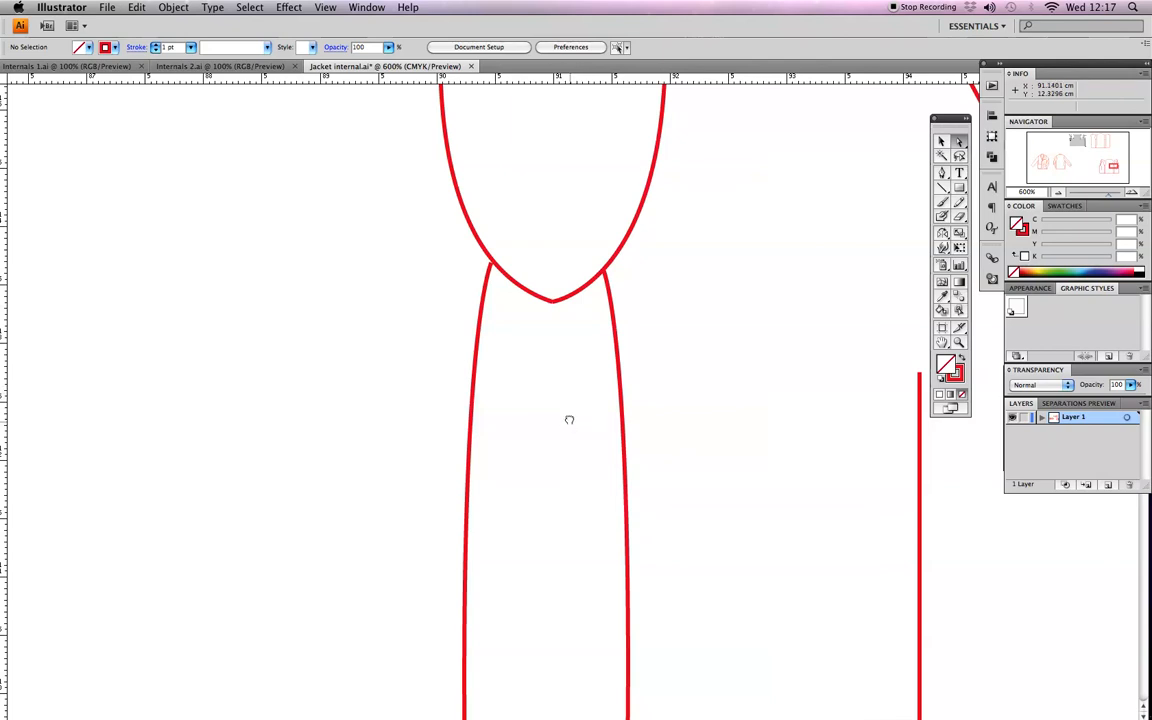
Average the two overlapping hem end points between the back and right-hand front panel on both axes, and deselect.
{"action": "scroll", "coordinate": [570, 422], "scroll_direction": "down", "scroll_amount": 10}
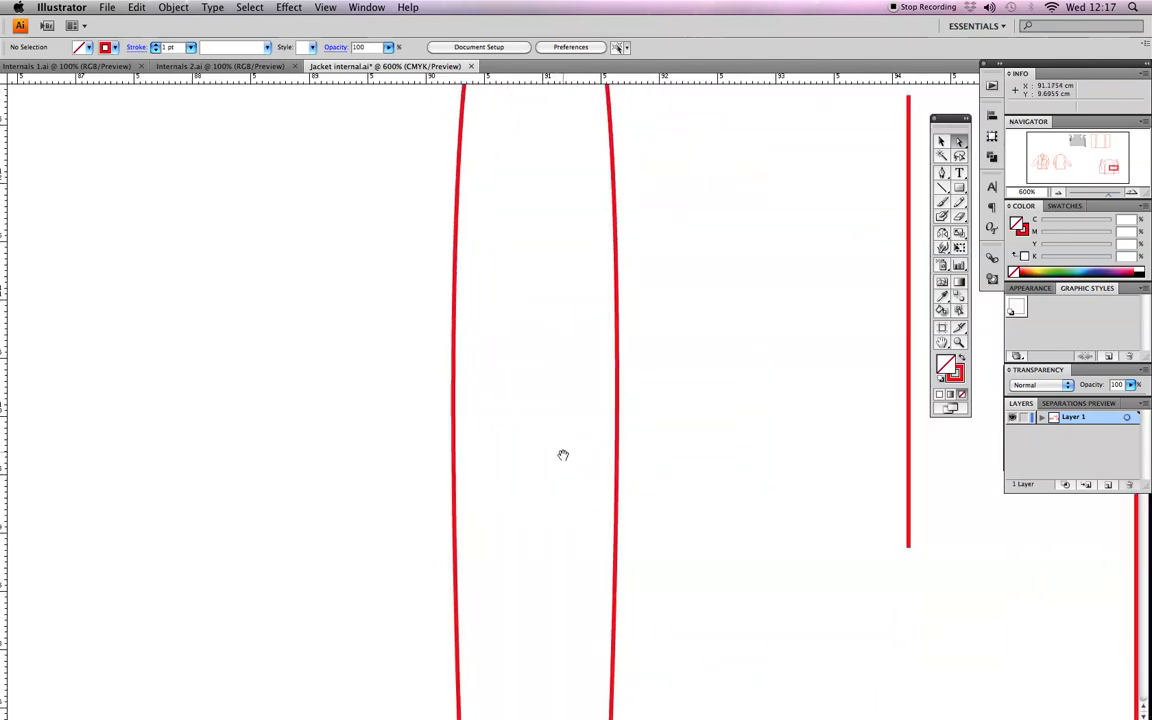
{"action": "scroll", "coordinate": [565, 468], "scroll_direction": "down", "scroll_amount": 6}
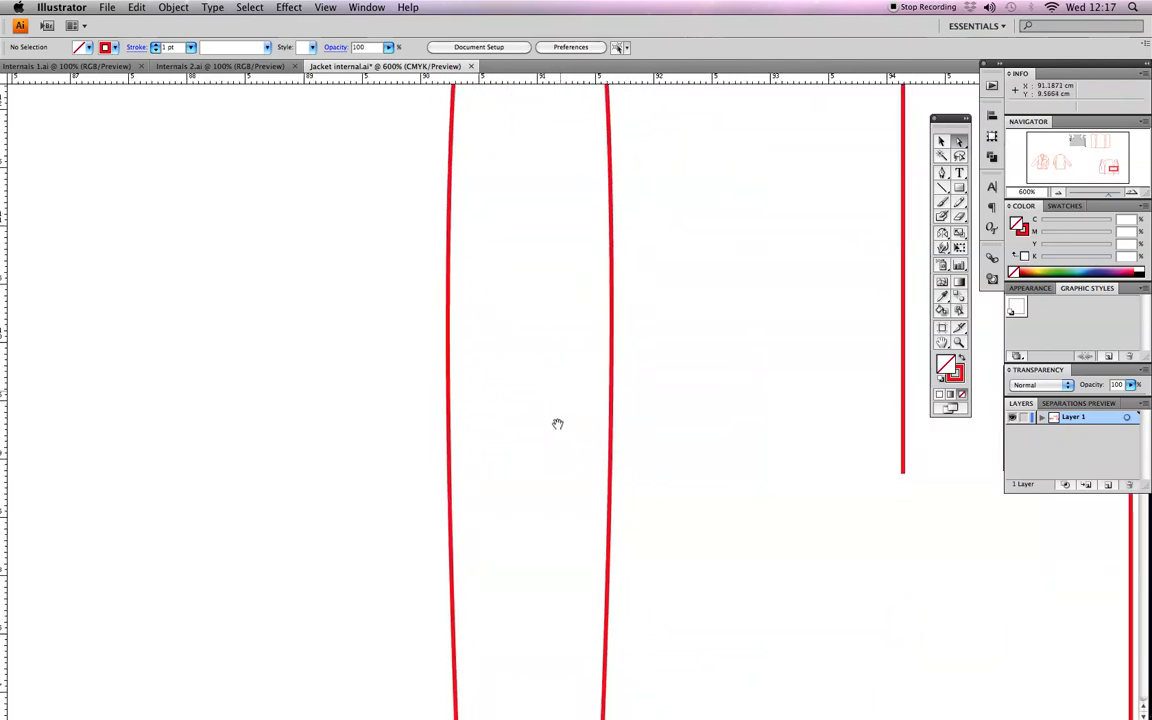
{"action": "scroll", "coordinate": [554, 467], "scroll_direction": "down", "scroll_amount": 12}
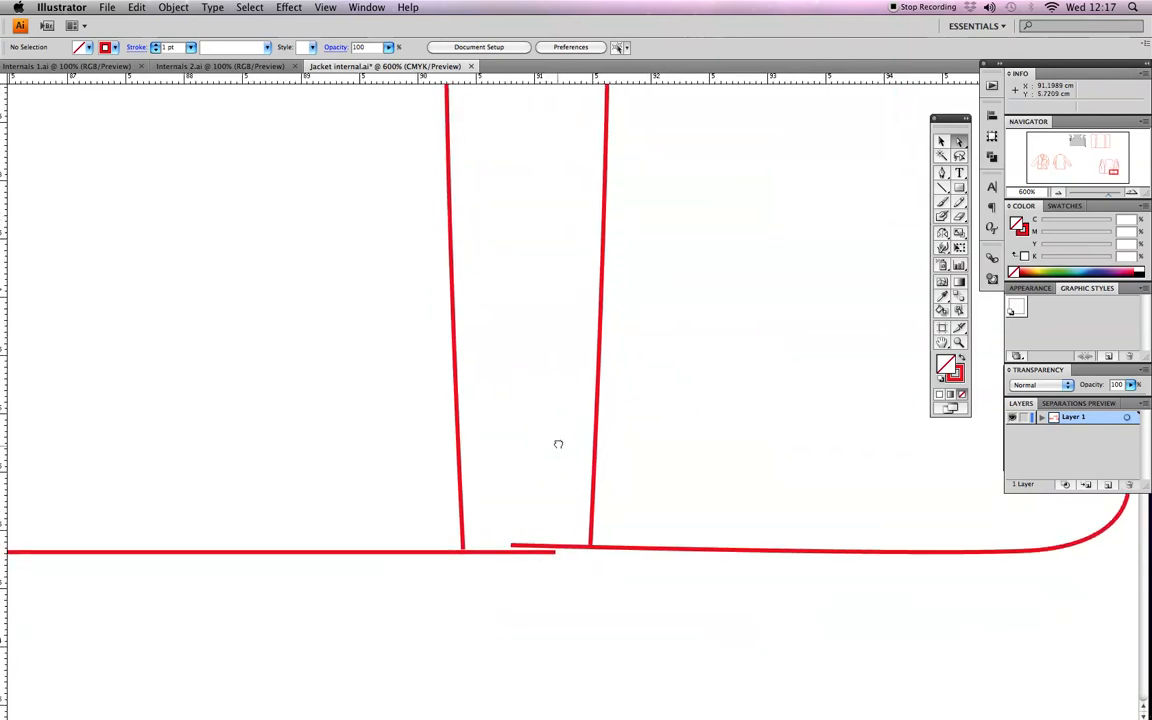
{"action": "scroll", "coordinate": [559, 440], "scroll_direction": "down", "scroll_amount": 2}
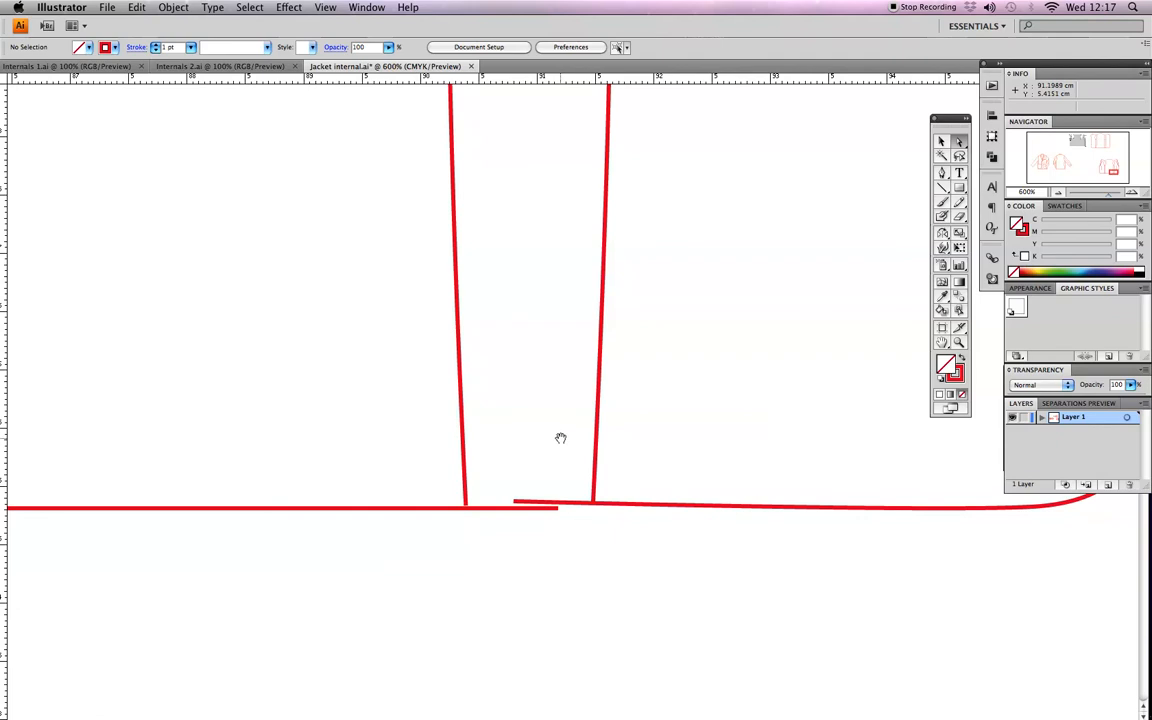
{"action": "scroll", "coordinate": [560, 440], "scroll_direction": "down", "scroll_amount": 2}
{"action": "scroll", "coordinate": [563, 411], "scroll_direction": "left", "scroll_amount": 1}
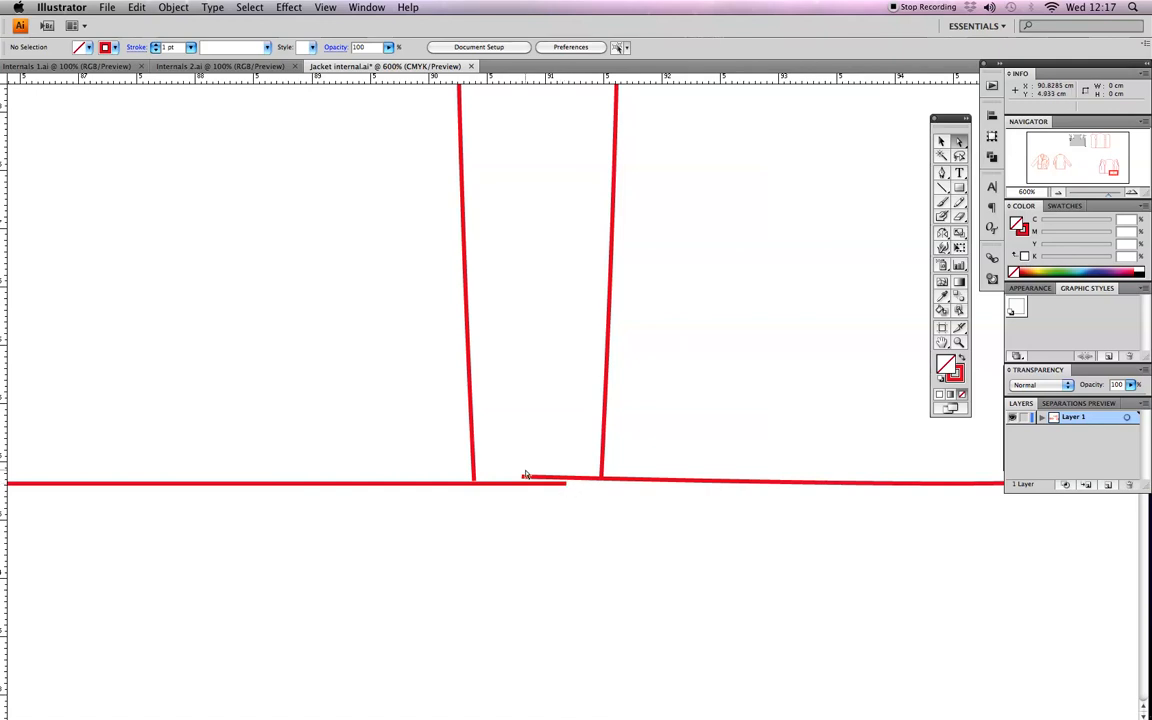
{"action": "left_click_drag", "start_coordinate": [508, 443], "coordinate": [581, 522]}
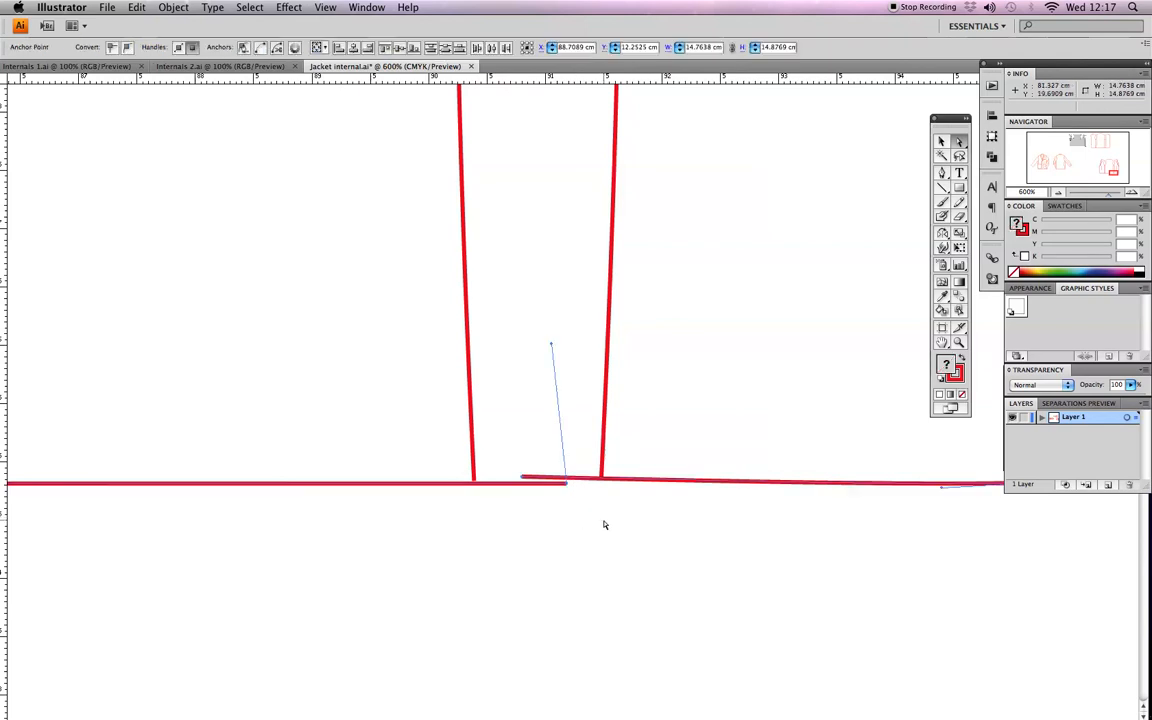
{"action": "right_click", "coordinate": [543, 399]}
{"action": "left_click", "coordinate": [572, 464]}
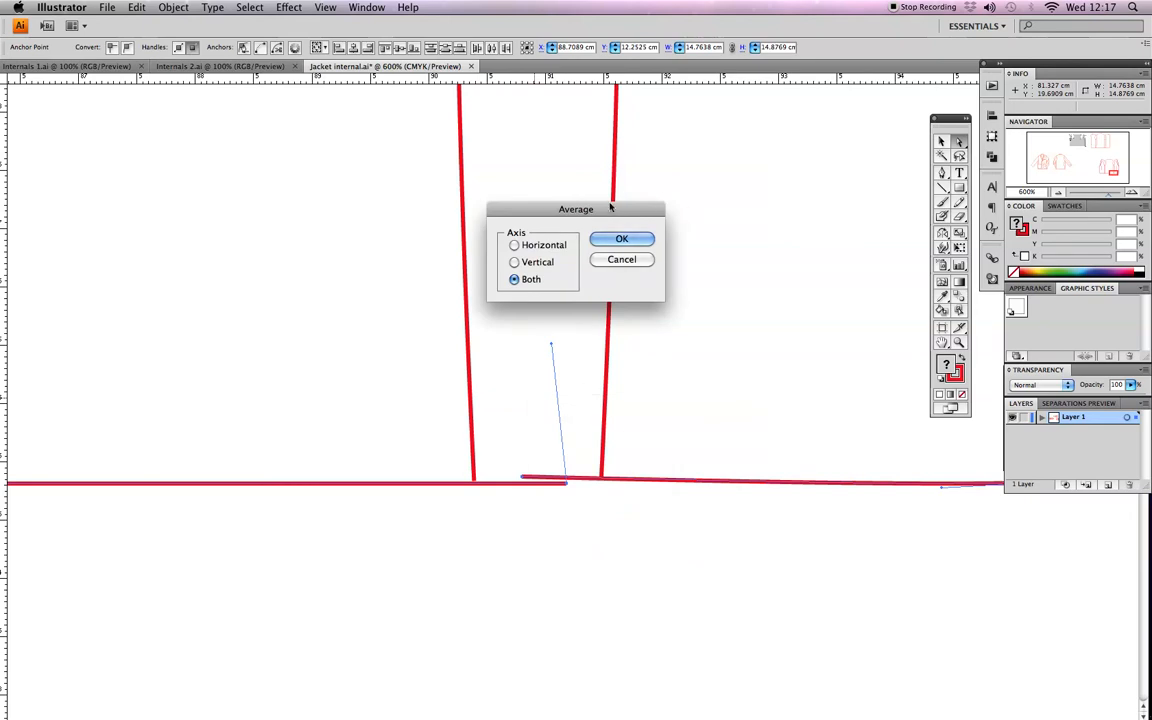
{"action": "left_click", "coordinate": [621, 240]}
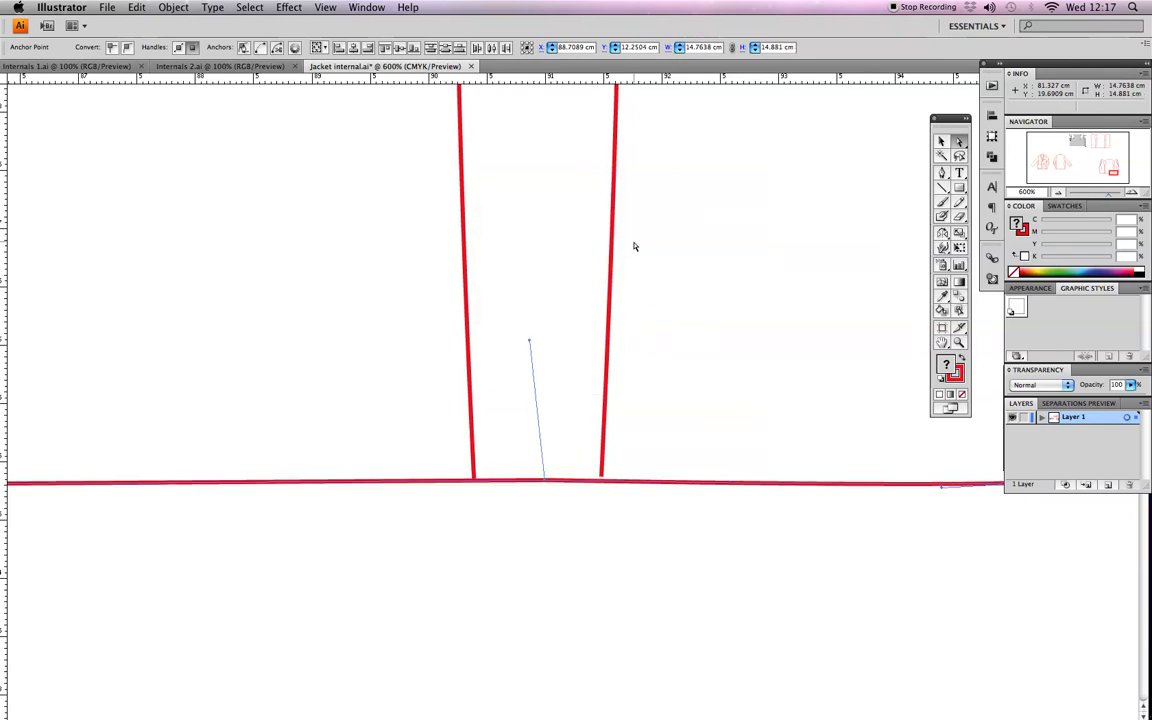
{"action": "left_click", "coordinate": [570, 517]}
Average the two end points at the left-hand underarm on both axes so front and back meet, and deselect.
{"action": "left_click_drag", "start_coordinate": [252, 365], "coordinate": [545, 504]}
{"action": "key", "text": "super+minus"}
{"action": "key", "text": "super+minus"}
{"action": "key", "text": "super+minus"}
{"action": "key", "text": "super+minus"}
{"action": "key", "text": "z"}
{"action": "left_click", "coordinate": [352, 197]}
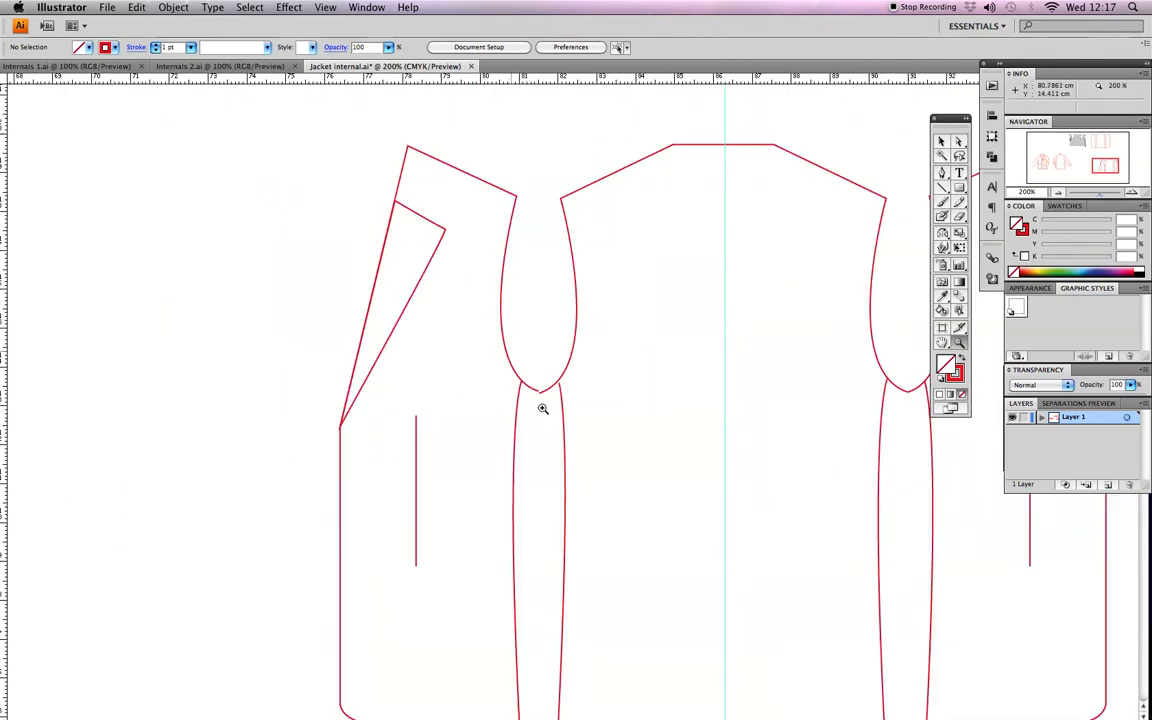
{"action": "left_click", "coordinate": [570, 430]}
{"action": "key", "text": "a"}
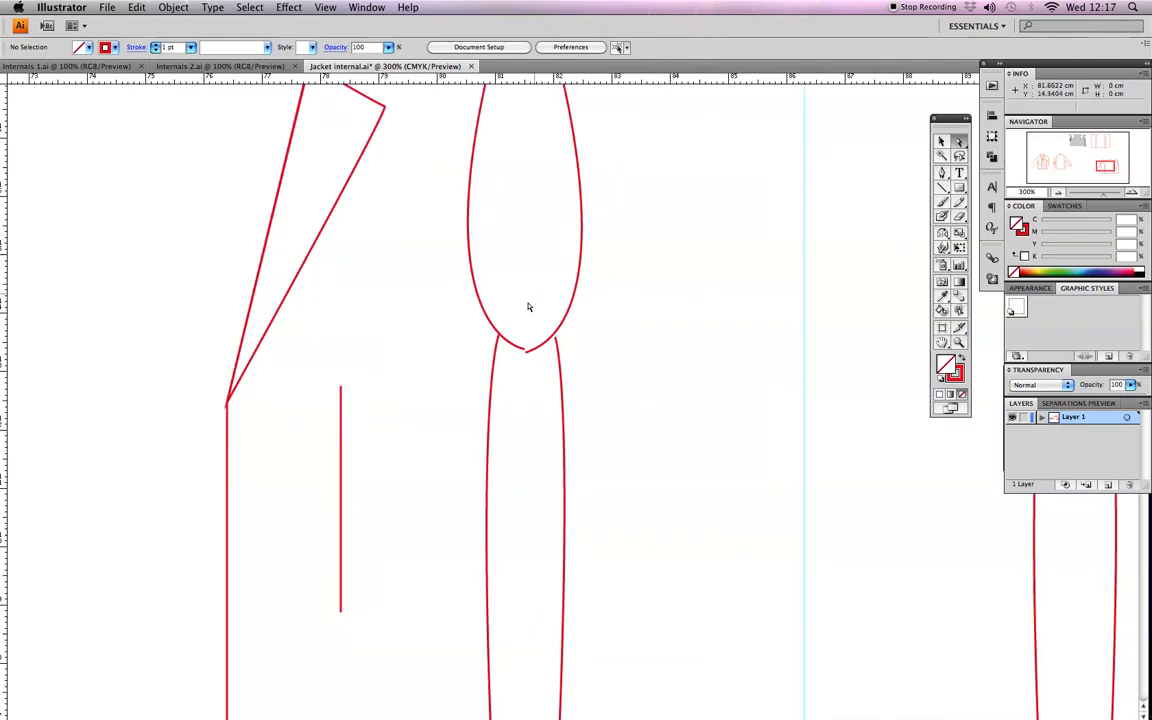
{"action": "key", "text": "z"}
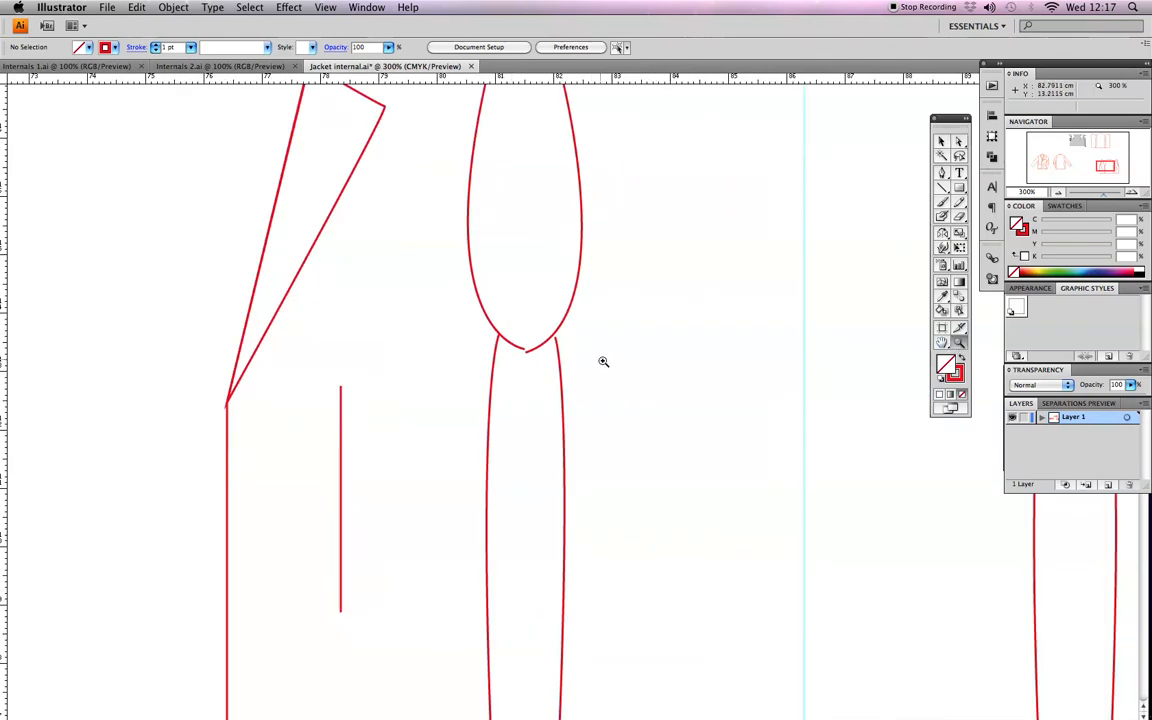
{"action": "left_click", "coordinate": [705, 290]}
{"action": "key", "text": "a"}
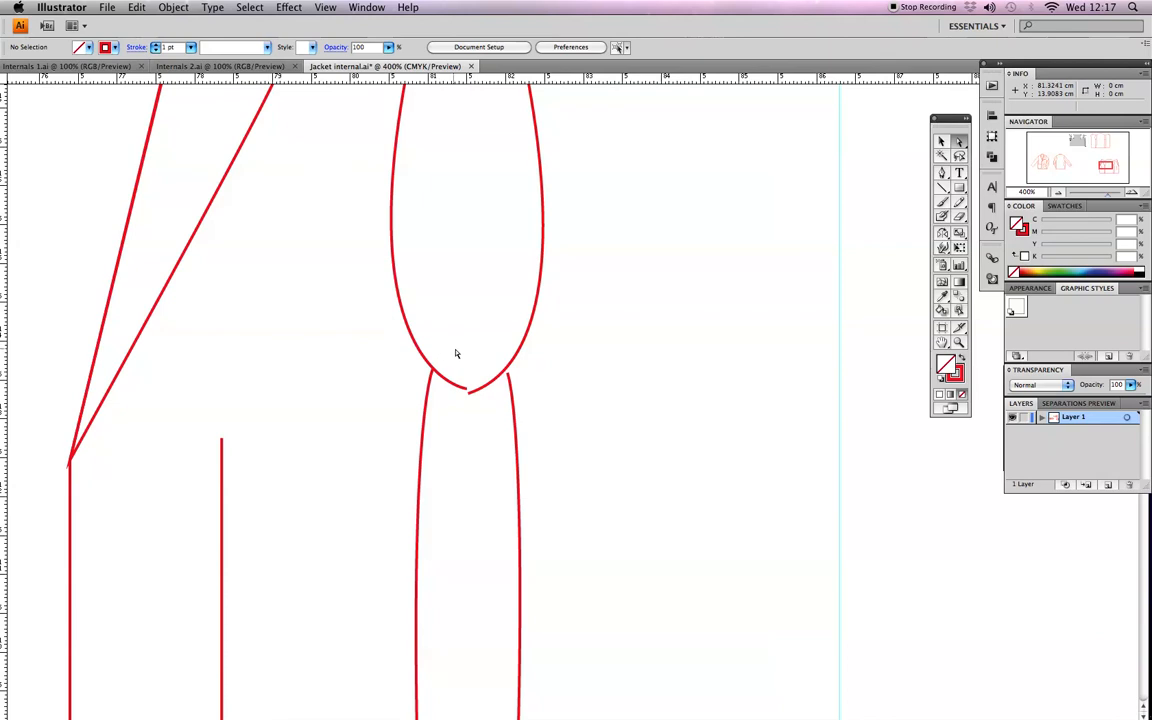
{"action": "left_click_drag", "start_coordinate": [453, 357], "coordinate": [486, 416]}
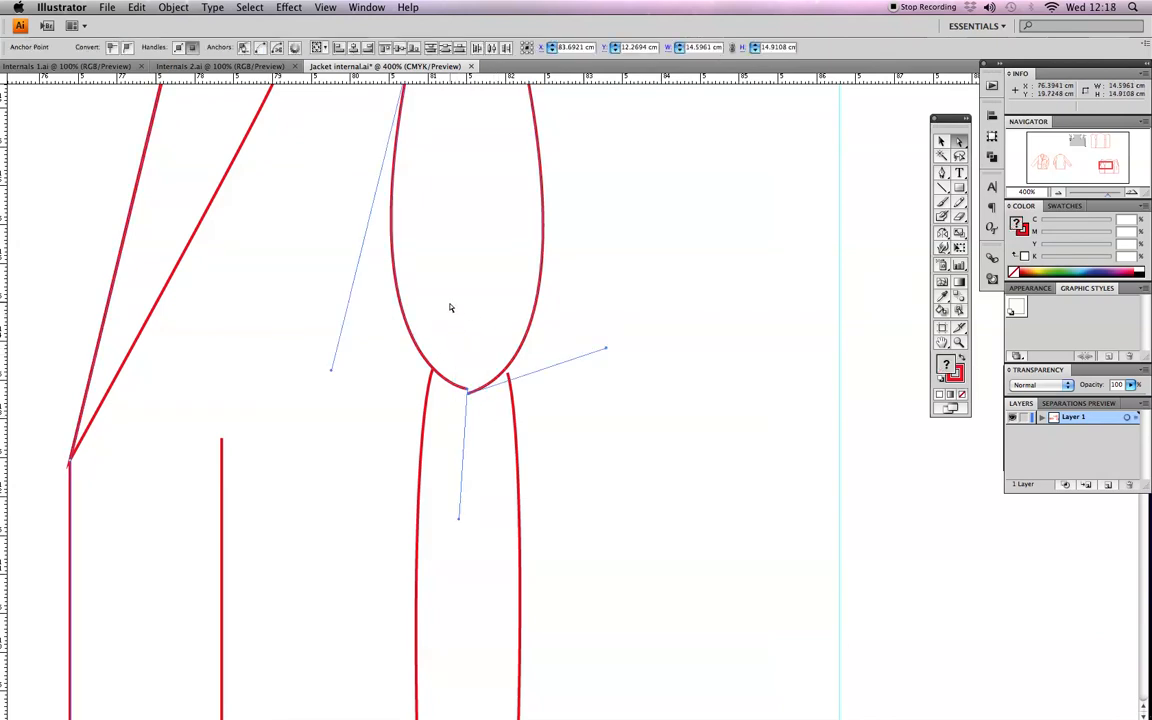
{"action": "right_click", "coordinate": [451, 307]}
{"action": "left_click", "coordinate": [470, 375]}
{"action": "left_click", "coordinate": [620, 240]}
{"action": "left_click", "coordinate": [465, 323]}
Average the two overlapping hem end points between the left-hand front panel and the back on both axes.
{"action": "scroll", "coordinate": [500, 480], "scroll_direction": "down", "scroll_amount": 10}
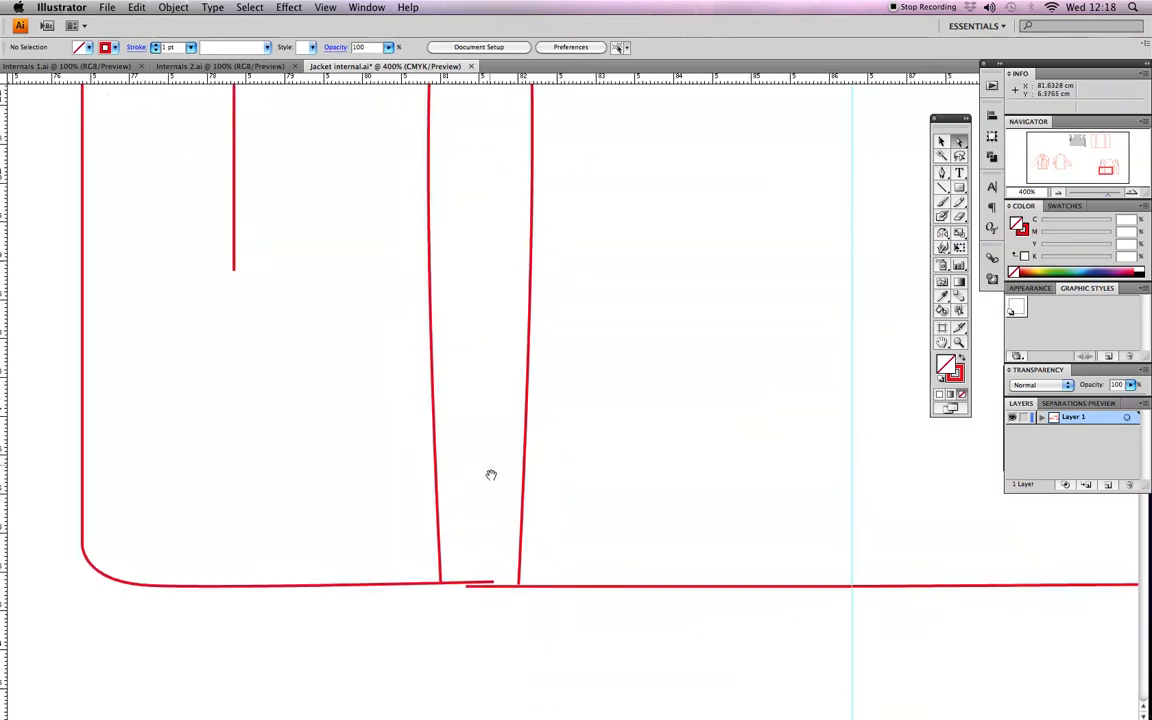
{"action": "left_click_drag", "start_coordinate": [489, 452], "coordinate": [493, 428]}
{"action": "left_click_drag", "start_coordinate": [502, 577], "coordinate": [465, 543]}
{"action": "right_click", "coordinate": [479, 523]}
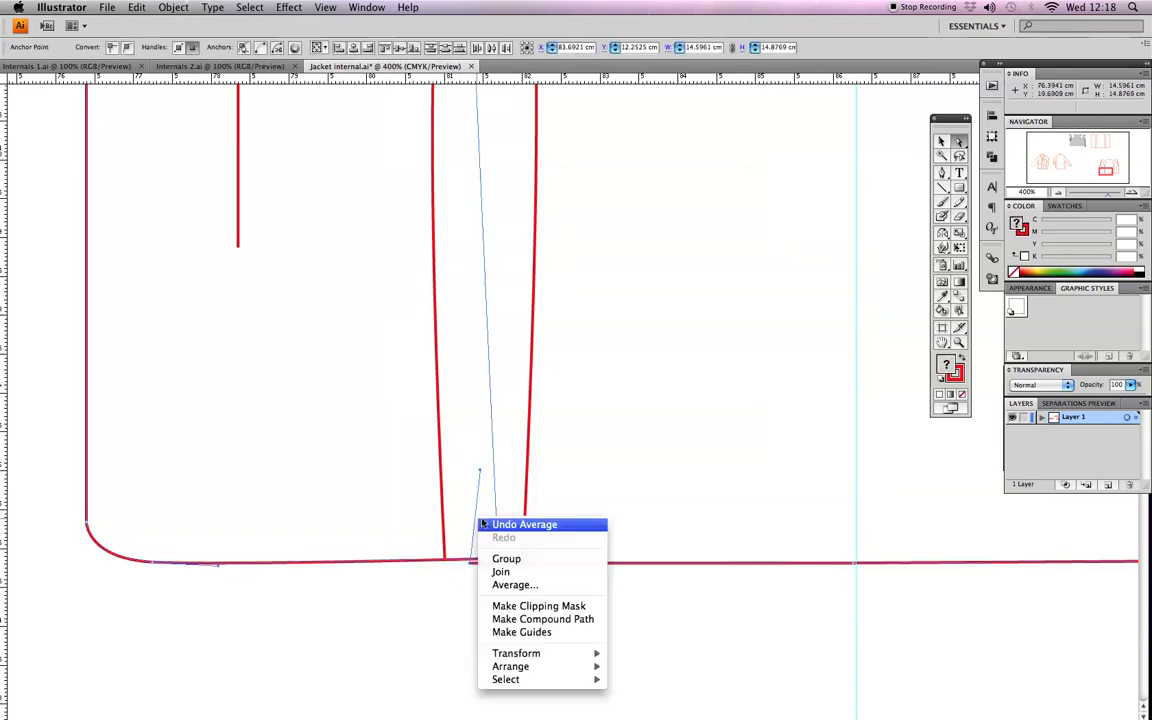
{"action": "left_click", "coordinate": [492, 583]}
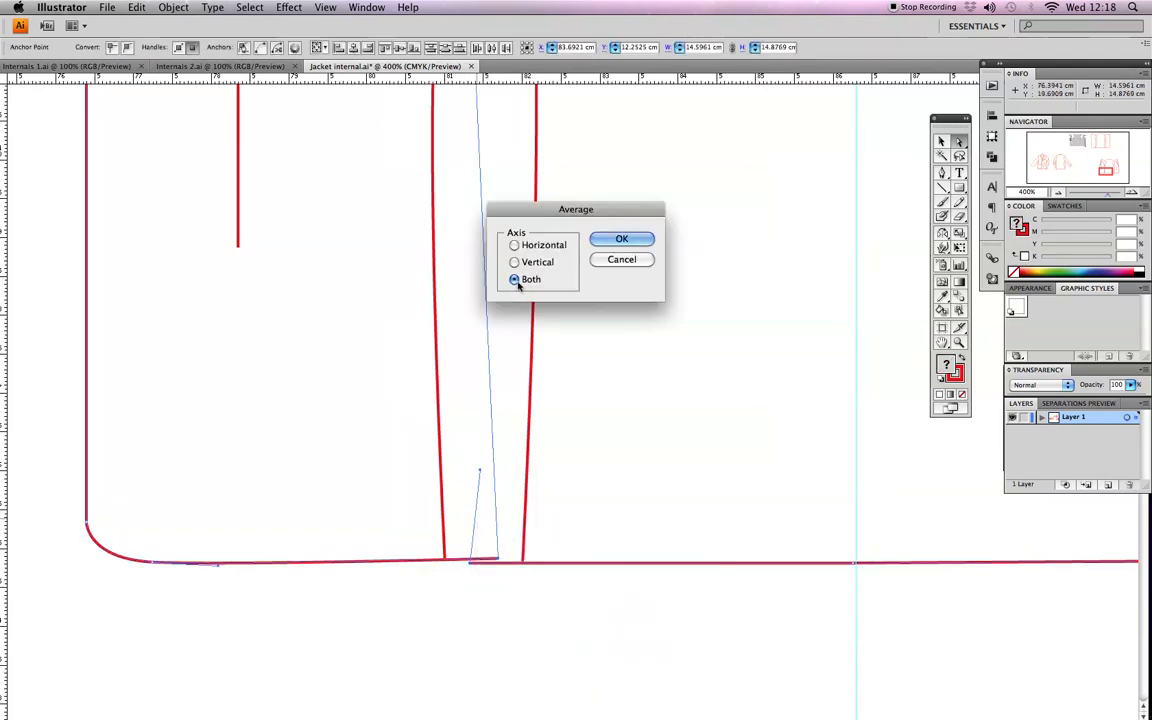
{"action": "left_click", "coordinate": [630, 240]}
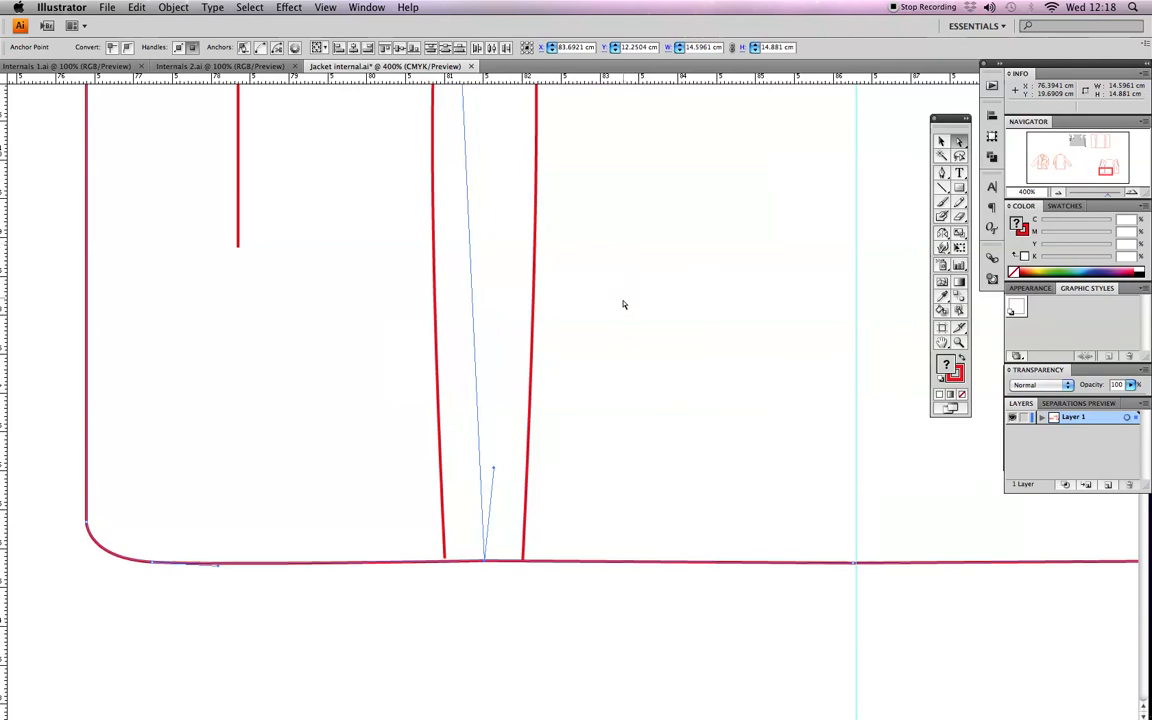
Select the two coincident end points at the left-hand underarm and join them as a smooth point.
{"action": "scroll", "coordinate": [645, 339], "scroll_direction": "up", "scroll_amount": 8}
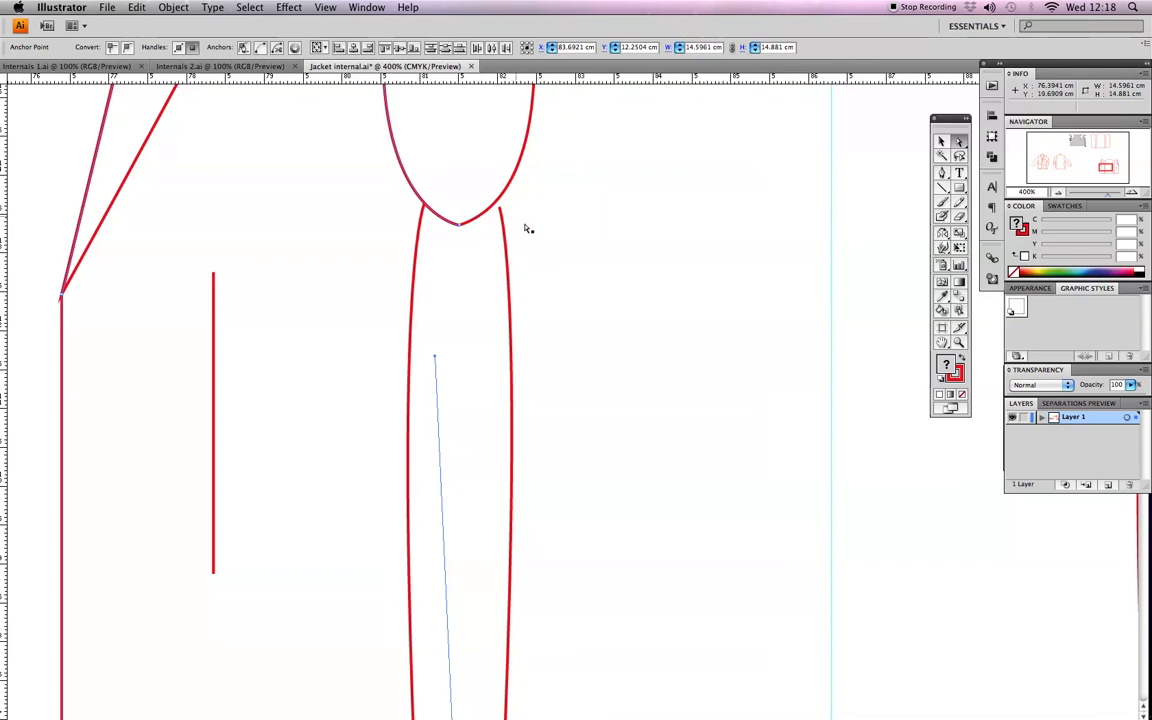
{"action": "key", "text": "z"}
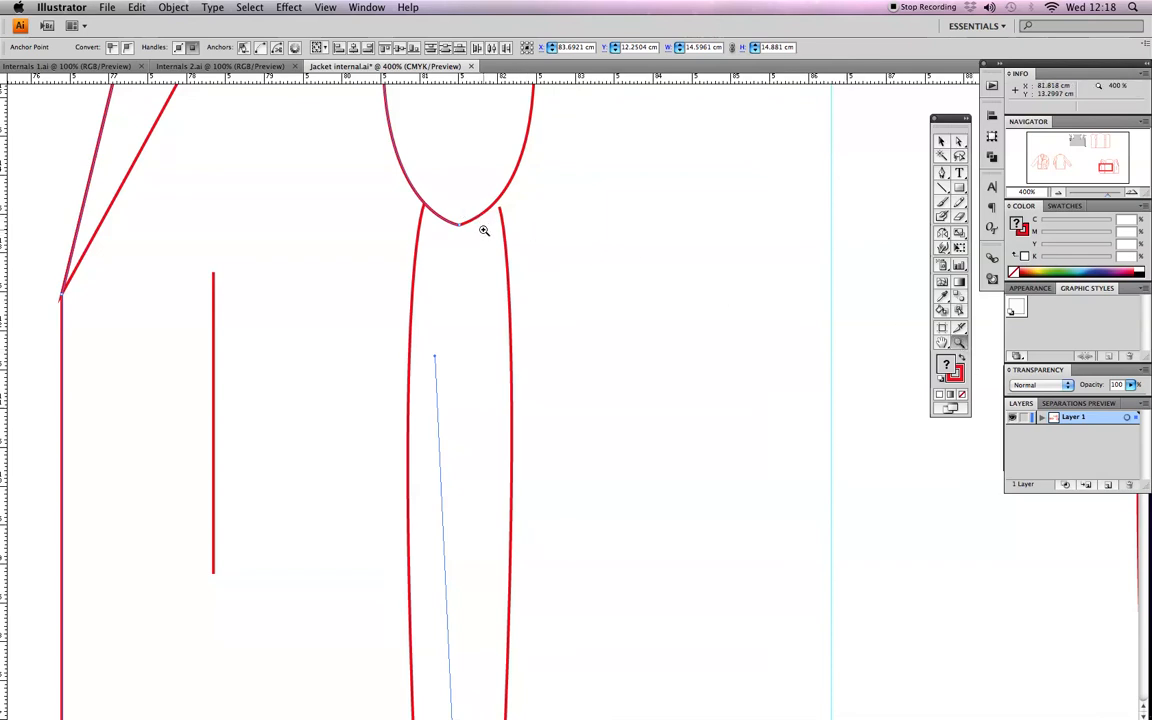
{"action": "left_click", "coordinate": [483, 229]}
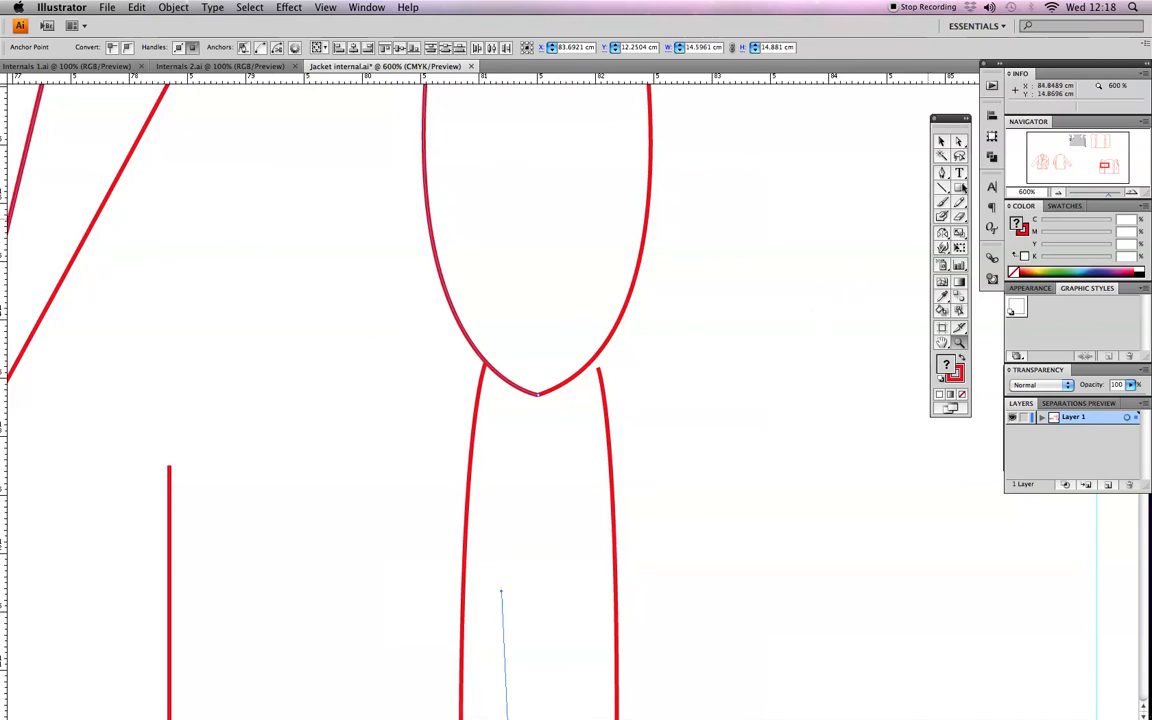
{"action": "left_click", "coordinate": [960, 142]}
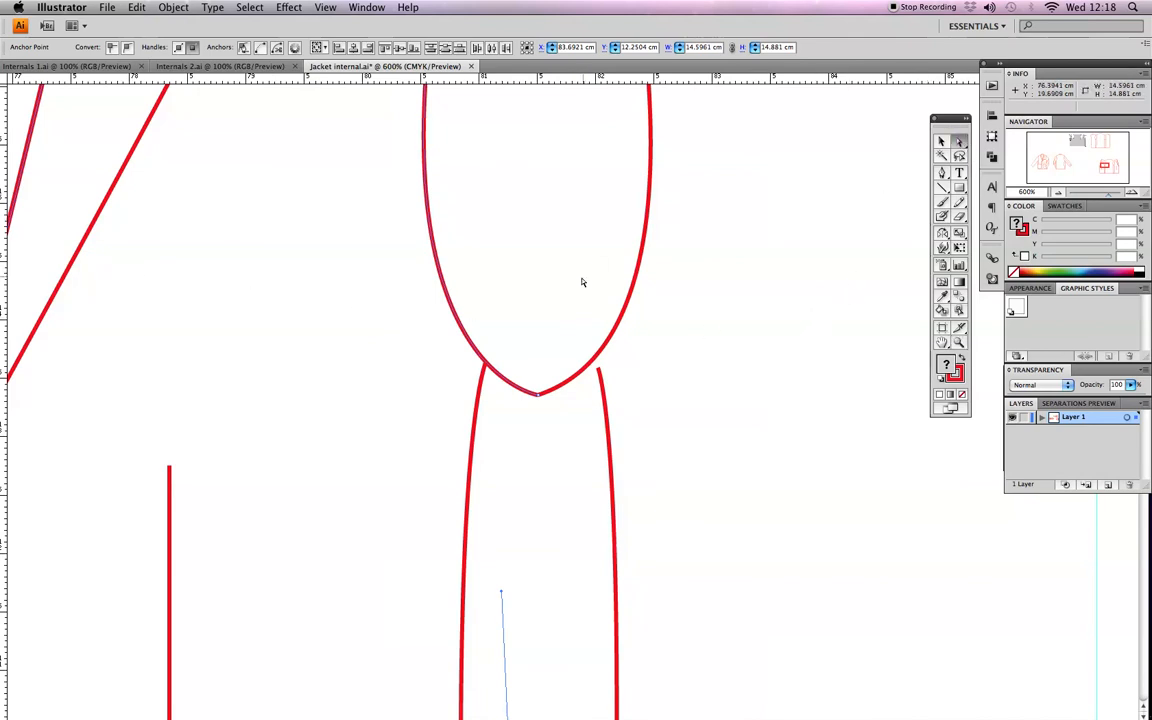
{"action": "left_click", "coordinate": [519, 429]}
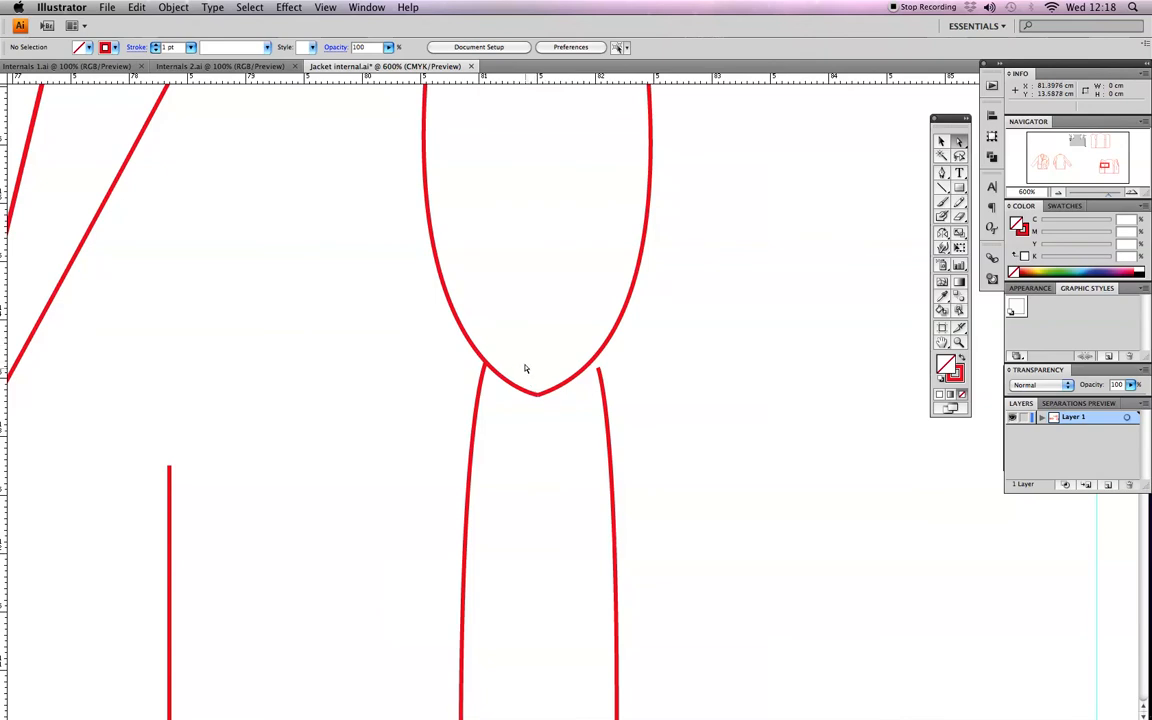
{"action": "left_click", "coordinate": [537, 393]}
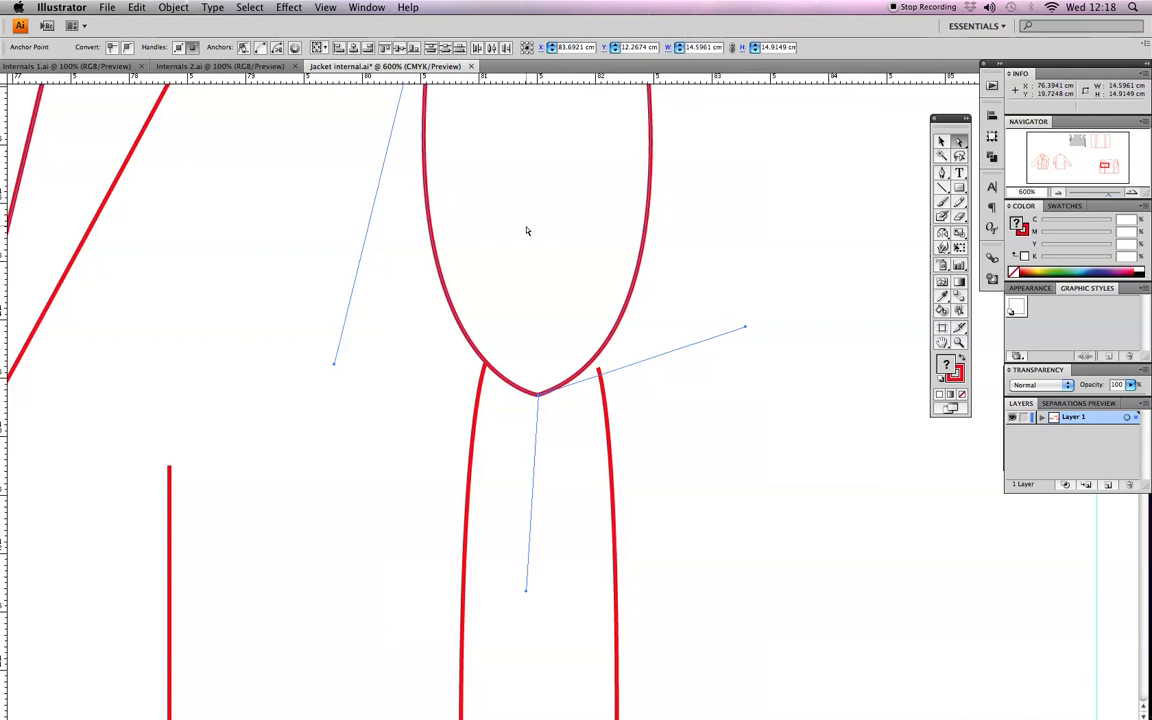
{"action": "right_click", "coordinate": [526, 231]}
{"action": "left_click", "coordinate": [551, 281]}
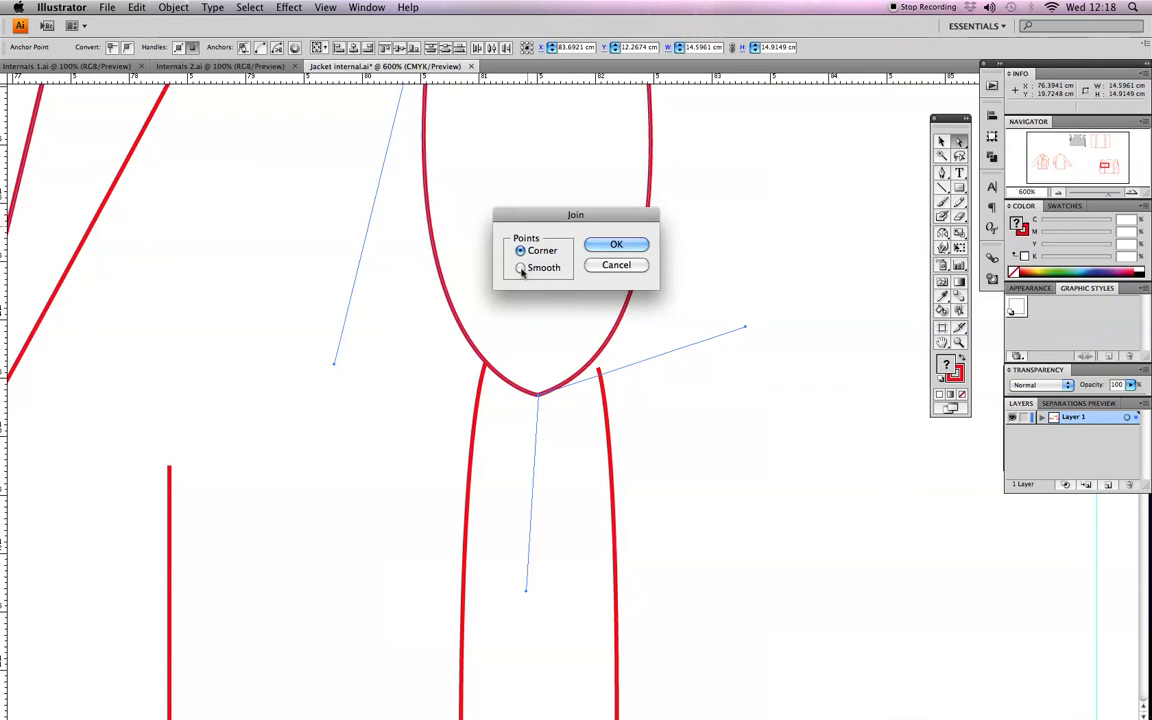
{"action": "left_click", "coordinate": [522, 268]}
{"action": "left_click", "coordinate": [618, 246]}
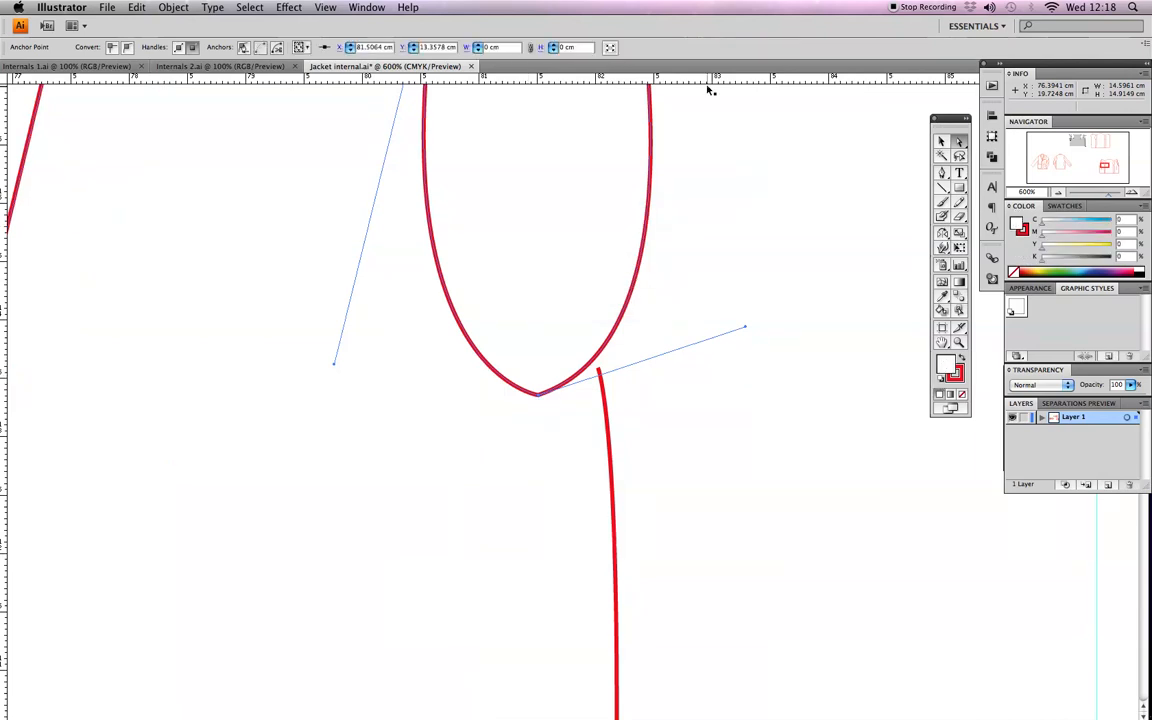
Select the two coincident hem end points between the left-hand front panel and the back and join them as a smooth point.
{"action": "key", "text": "super+minus"}
{"action": "key", "text": "super+minus"}
{"action": "key", "text": "super+minus"}
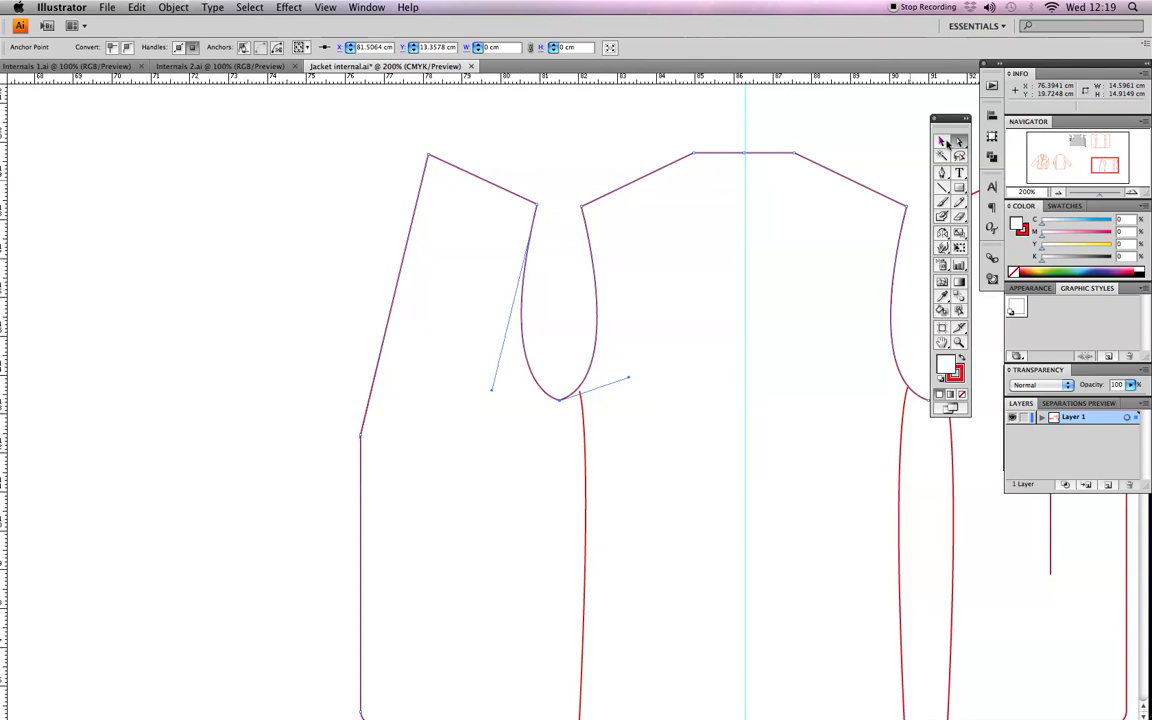
{"action": "left_click", "coordinate": [942, 143]}
{"action": "left_click", "coordinate": [838, 171]}
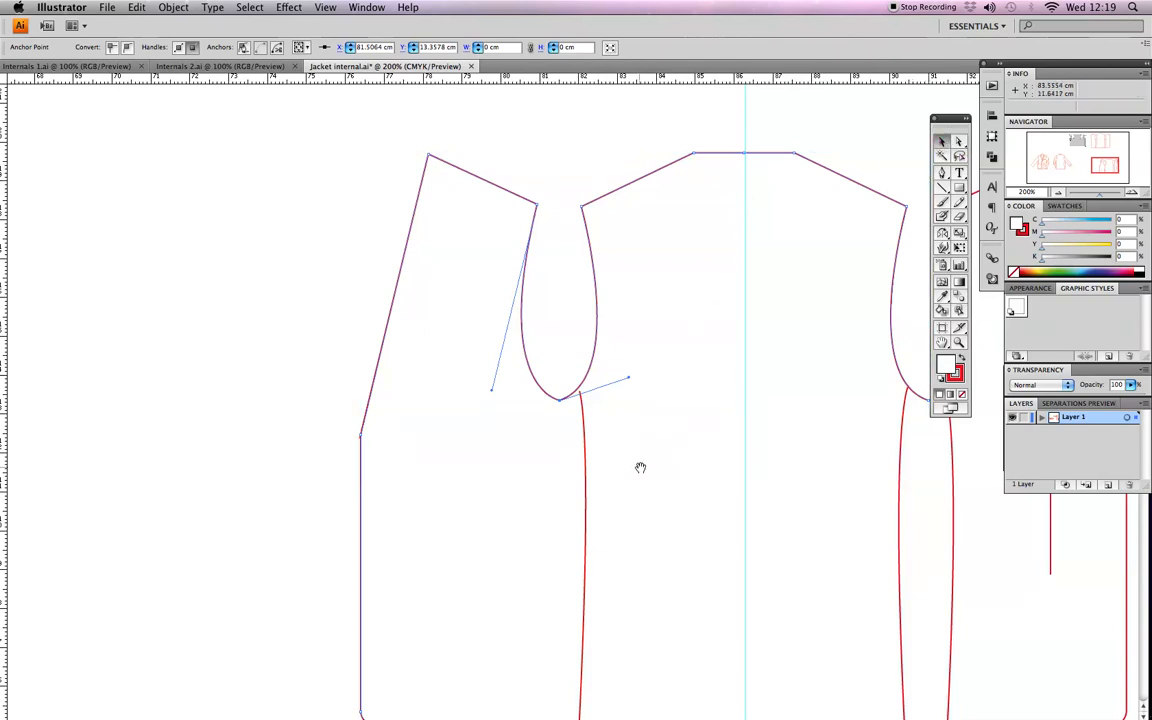
{"action": "scroll", "coordinate": [638, 465], "scroll_direction": "down", "scroll_amount": 5}
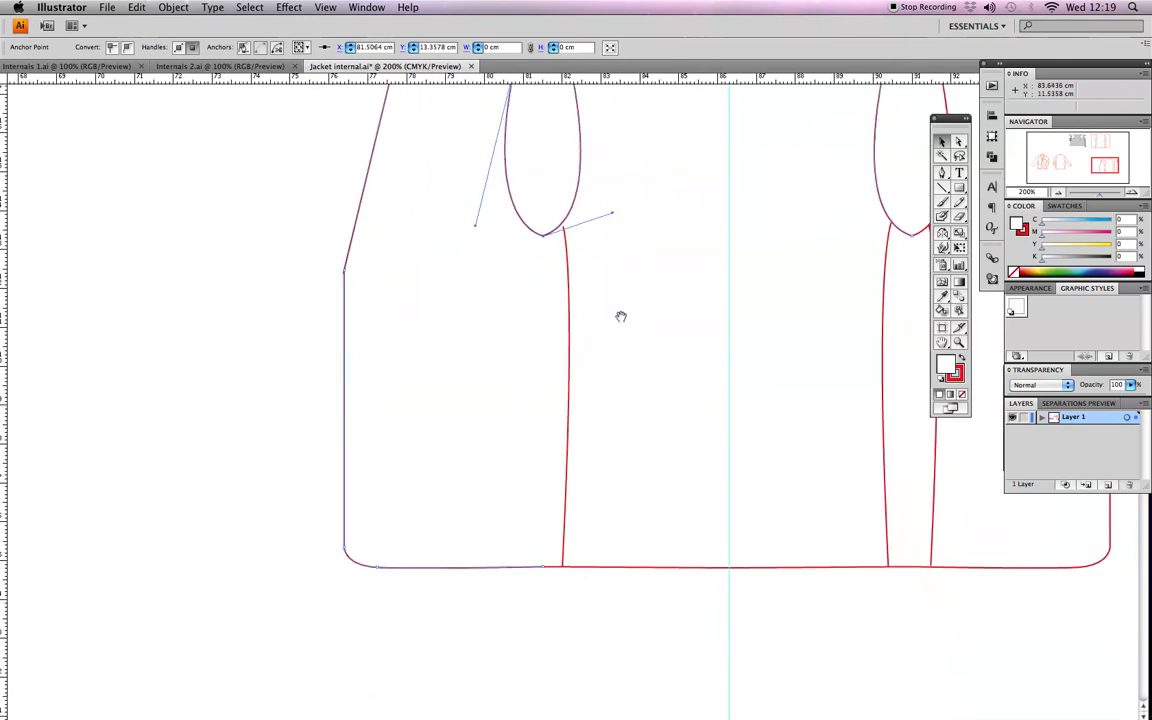
{"action": "left_click", "coordinate": [958, 342]}
{"action": "left_click", "coordinate": [545, 536]}
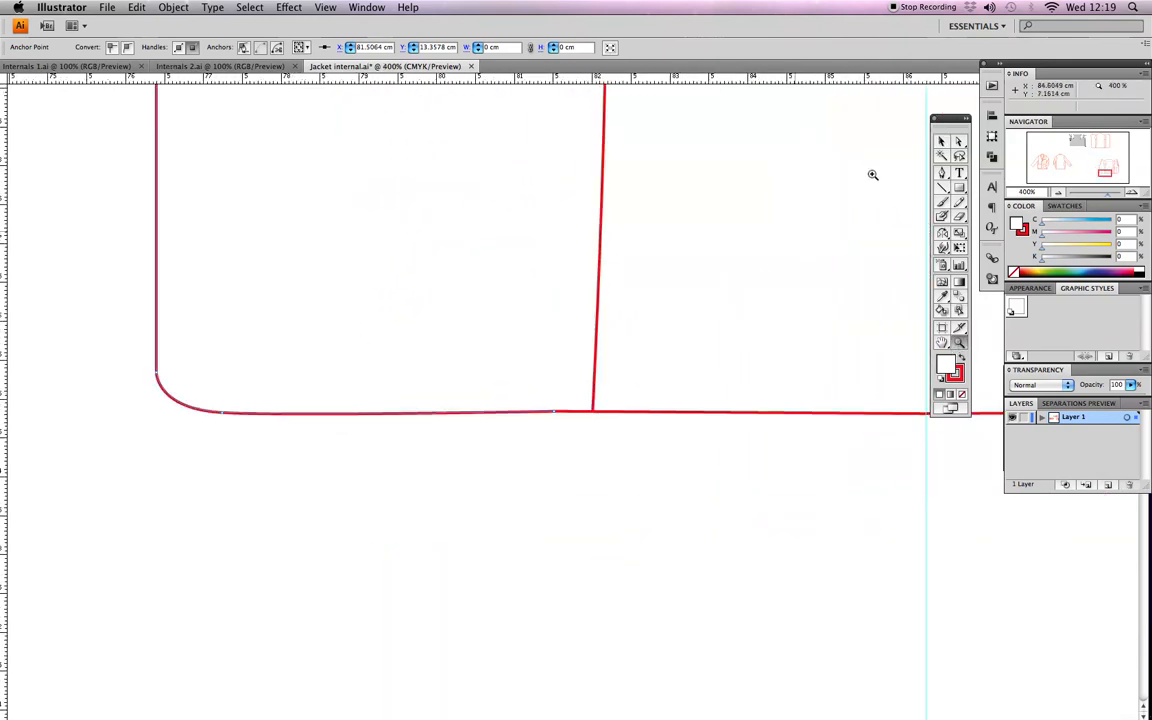
{"action": "key", "text": "a"}
{"action": "left_click", "coordinate": [584, 429]}
{"action": "left_click_drag", "start_coordinate": [573, 401], "coordinate": [540, 425]}
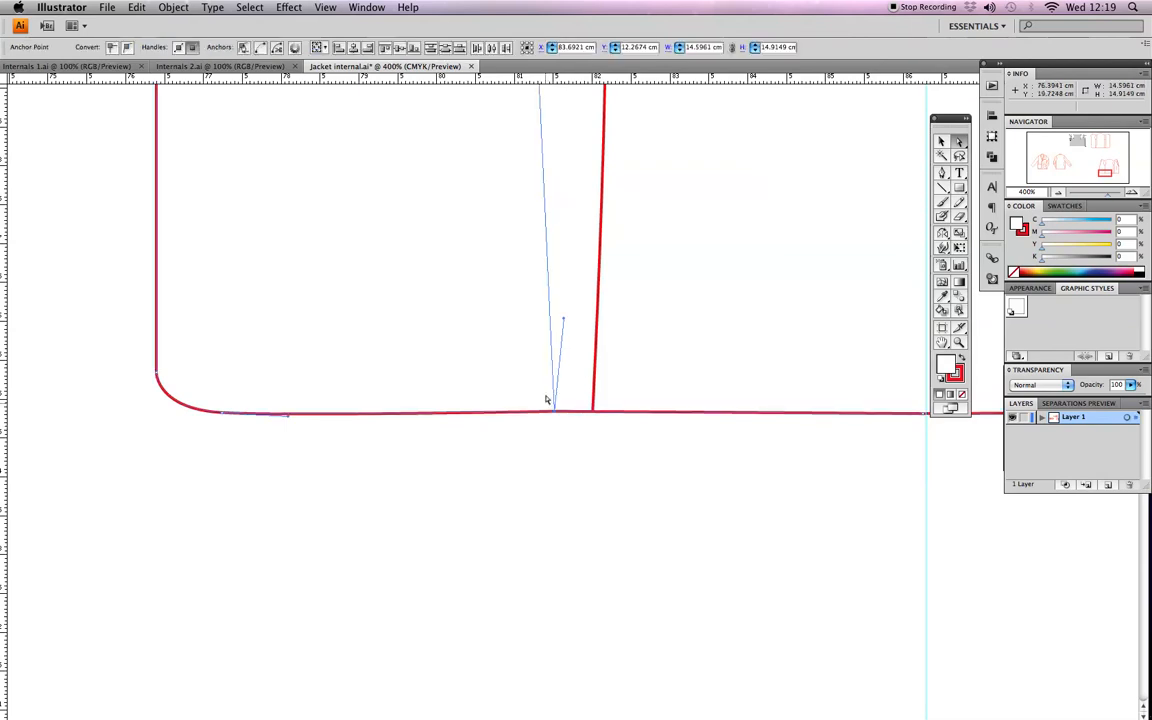
{"action": "right_click", "coordinate": [540, 411]}
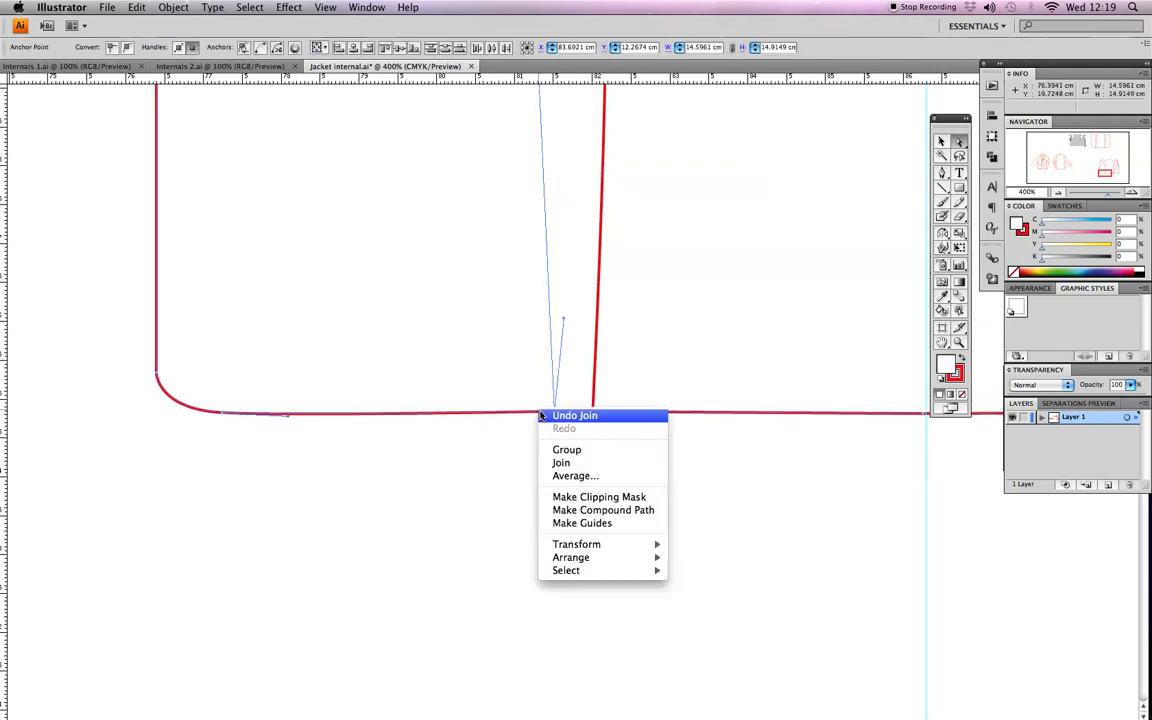
{"action": "left_click", "coordinate": [557, 465]}
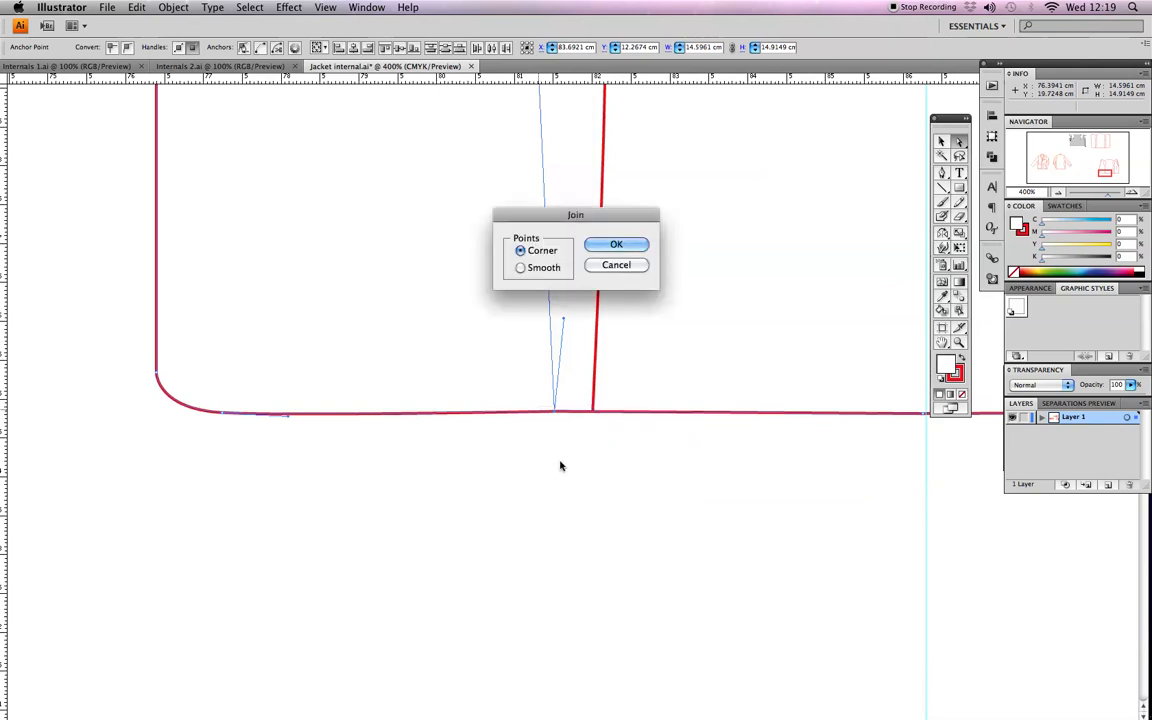
{"action": "left_click", "coordinate": [520, 267]}
{"action": "left_click", "coordinate": [612, 244]}
{"action": "left_click", "coordinate": [746, 465]}
Select the end points where front and back meet at the right-hand underarm and average them again.
{"action": "scroll", "coordinate": [780, 404], "scroll_direction": "right", "scroll_amount": 1}
{"action": "scroll", "coordinate": [780, 404], "scroll_direction": "up", "scroll_amount": 10}
{"action": "scroll", "coordinate": [694, 378], "scroll_direction": "right", "scroll_amount": 5}
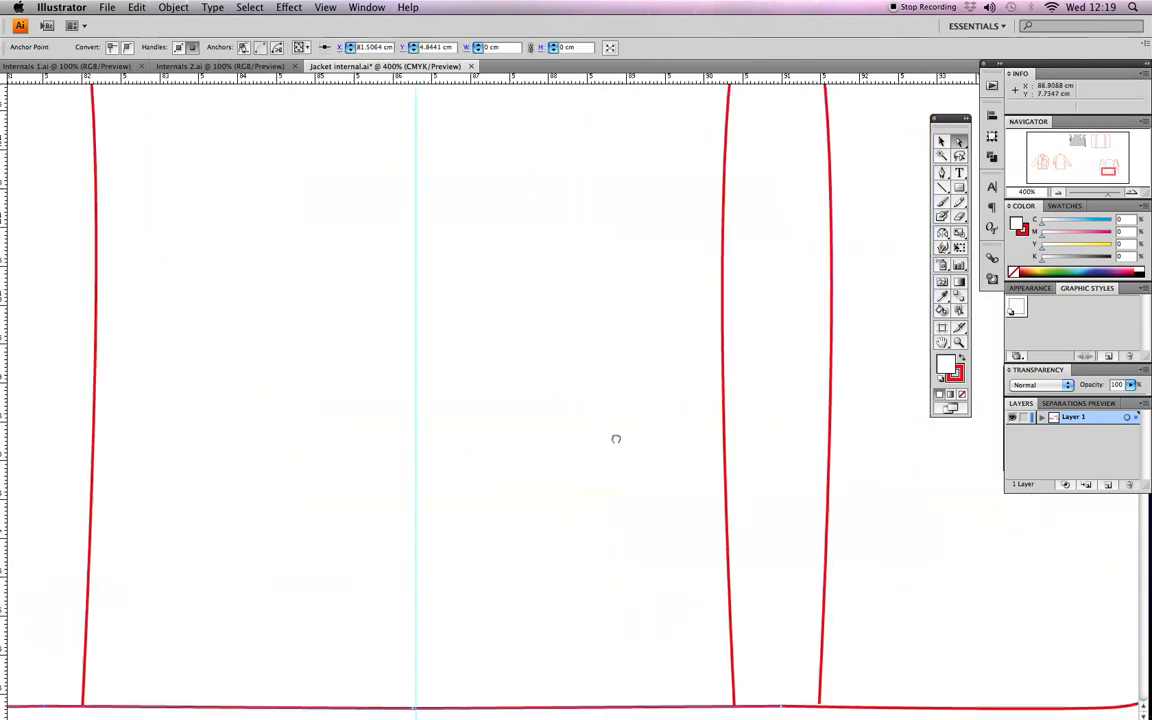
{"action": "scroll", "coordinate": [687, 331], "scroll_direction": "up", "scroll_amount": 2}
{"action": "scroll", "coordinate": [687, 331], "scroll_direction": "right", "scroll_amount": 1}
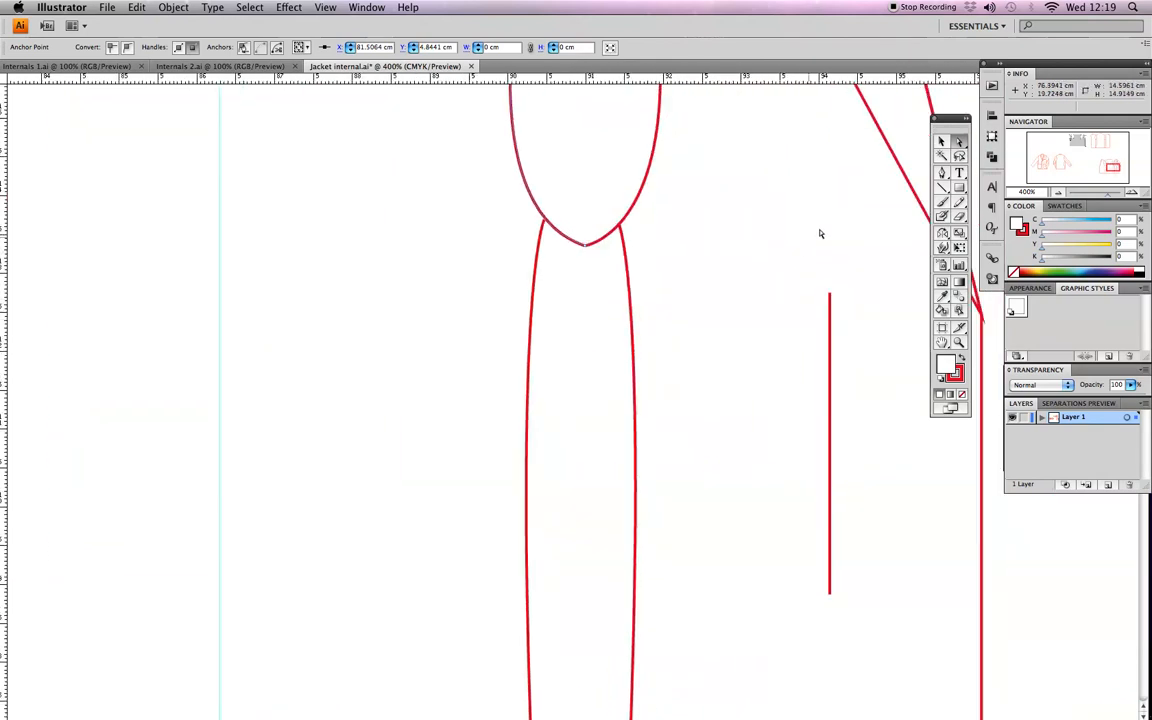
{"action": "key", "text": "super+equal"}
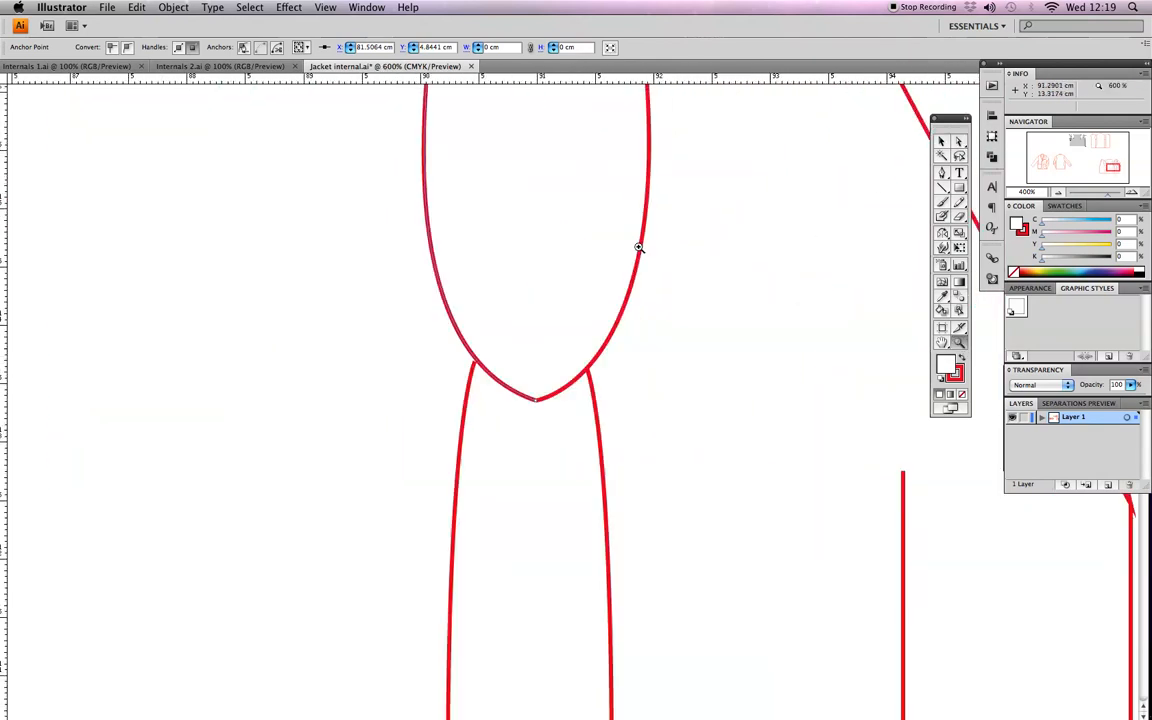
{"action": "left_click", "coordinate": [527, 381]}
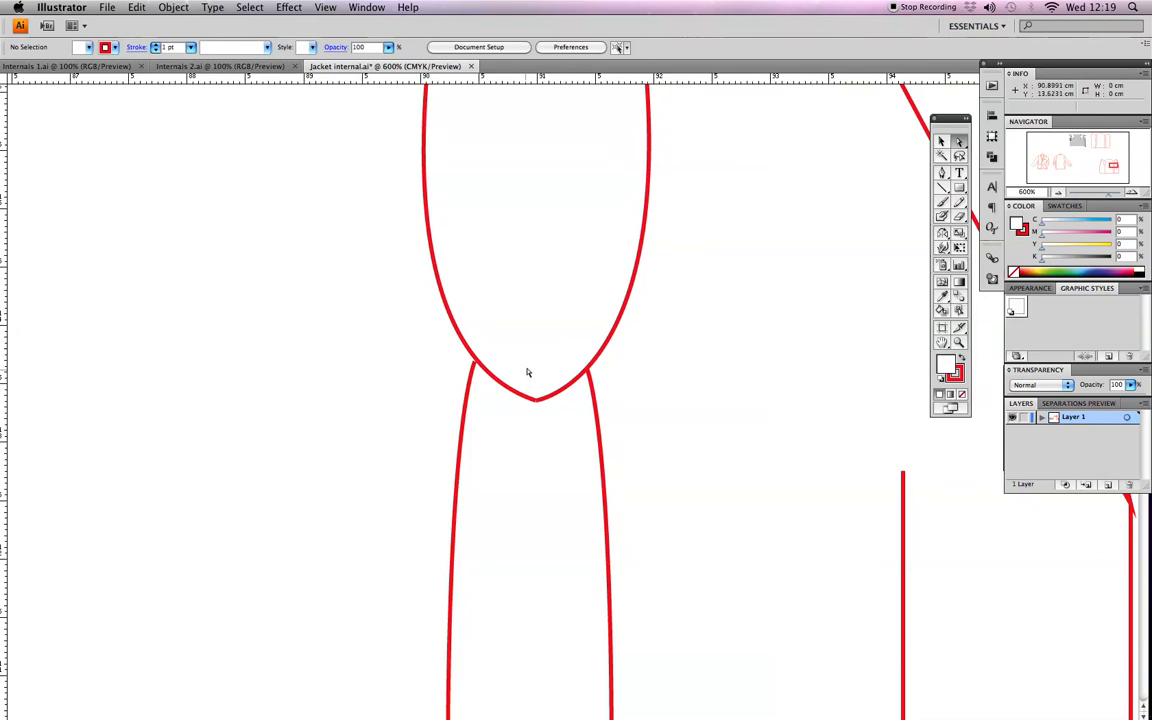
{"action": "left_click_drag", "start_coordinate": [514, 361], "coordinate": [563, 424]}
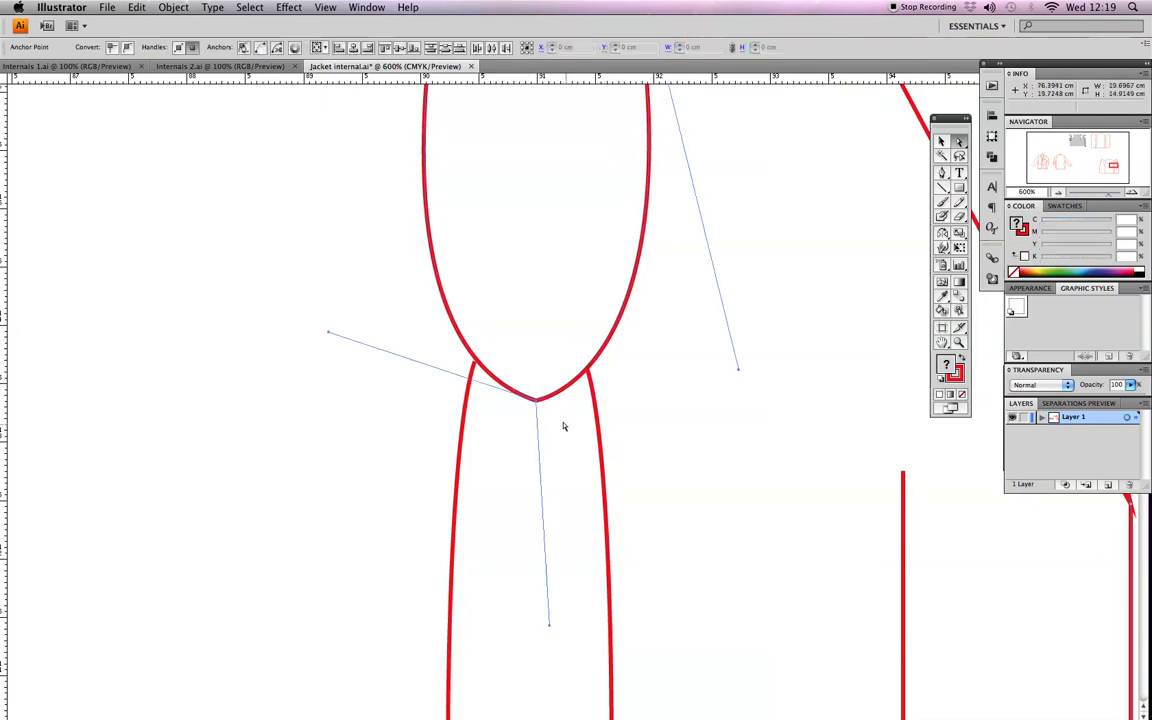
{"action": "right_click", "coordinate": [536, 363]}
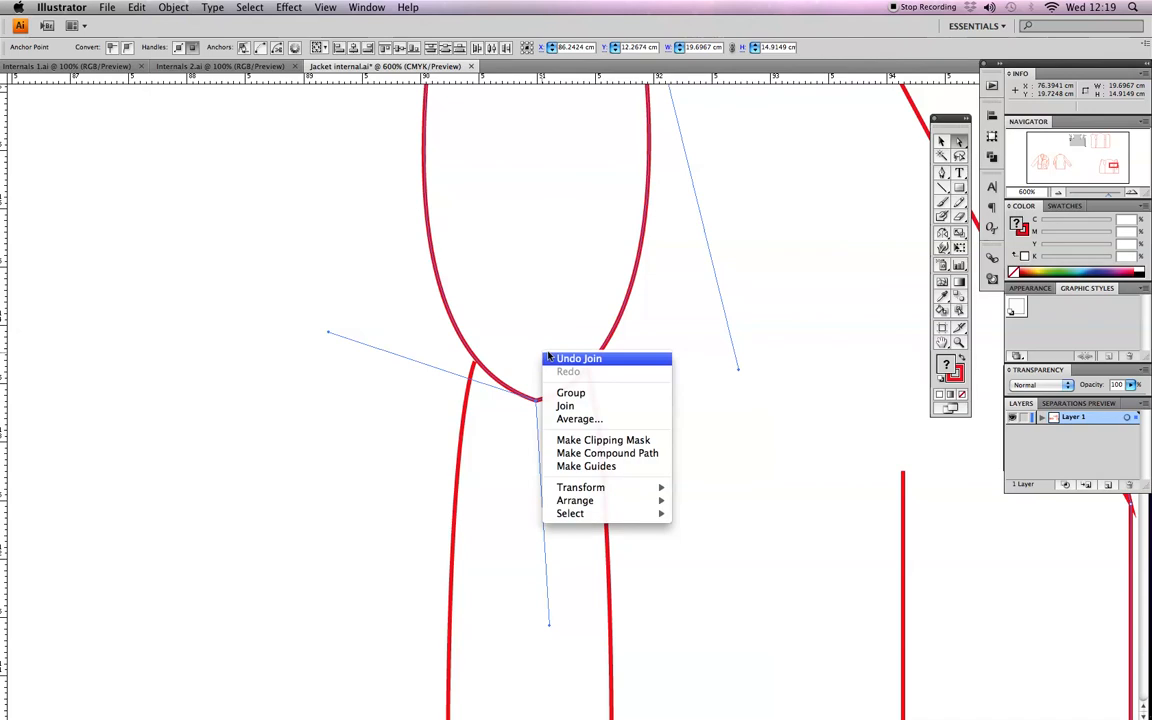
{"action": "left_click", "coordinate": [563, 418]}
{"action": "left_click", "coordinate": [621, 239]}
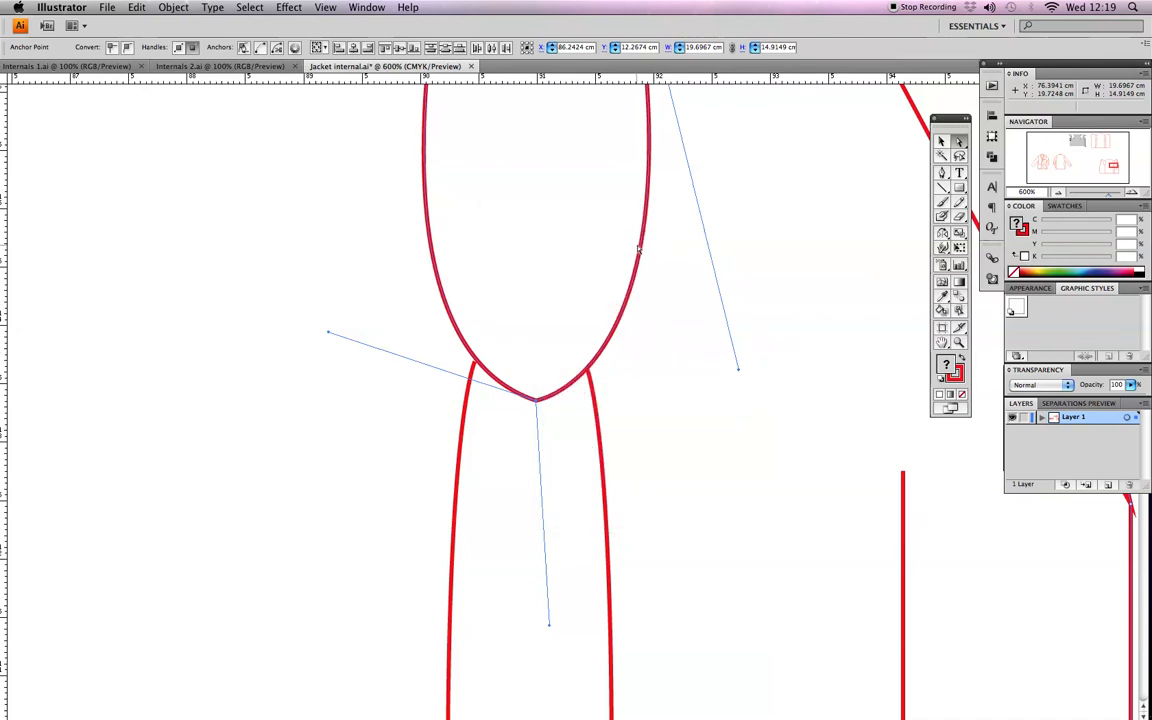
Join the selected right-hand underarm end points as a smooth point.
{"action": "right_click", "coordinate": [548, 266]}
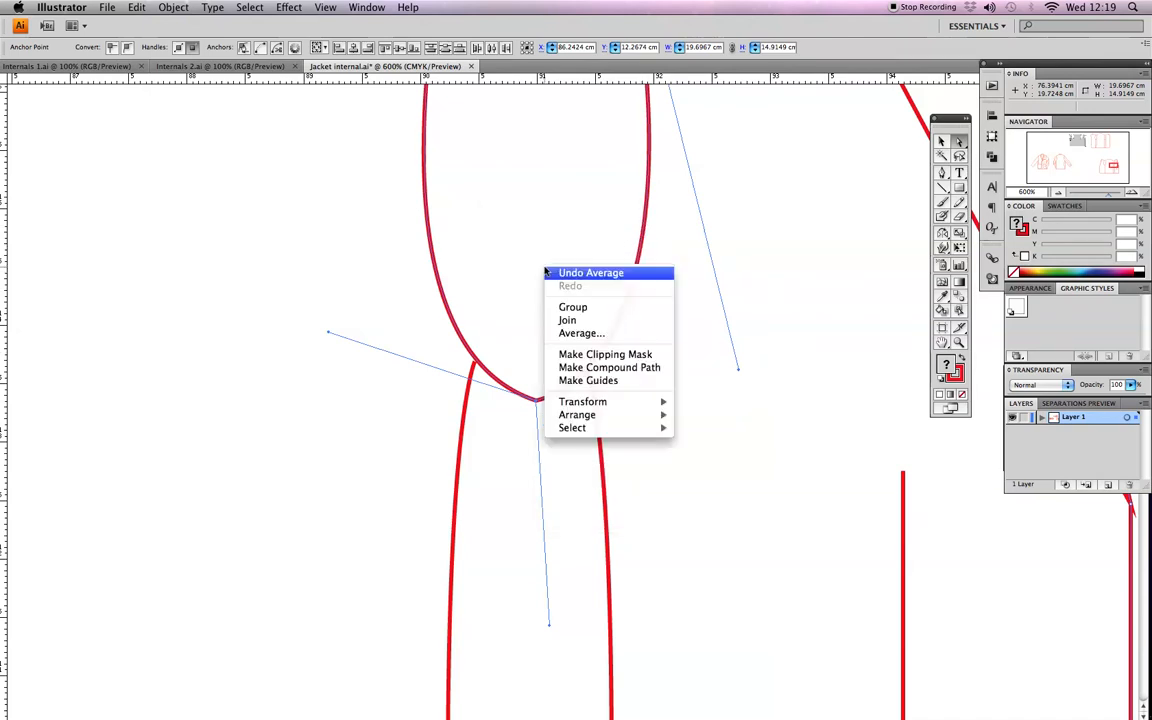
{"action": "left_click", "coordinate": [566, 321]}
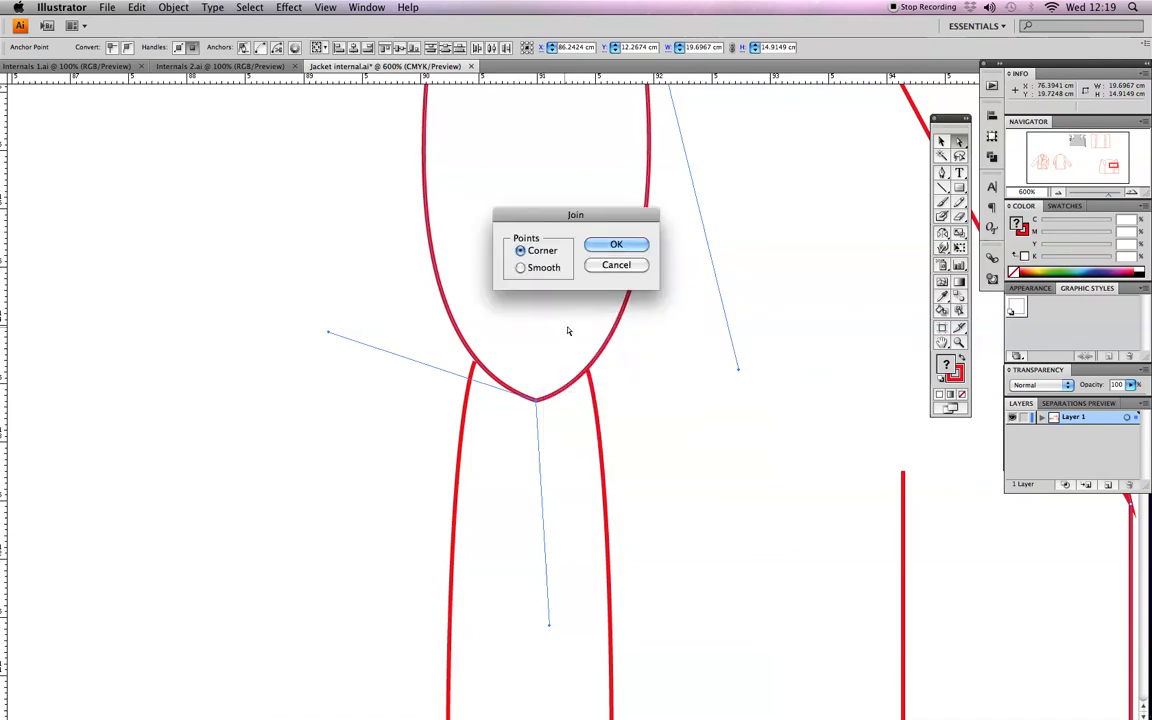
{"action": "left_click", "coordinate": [521, 268]}
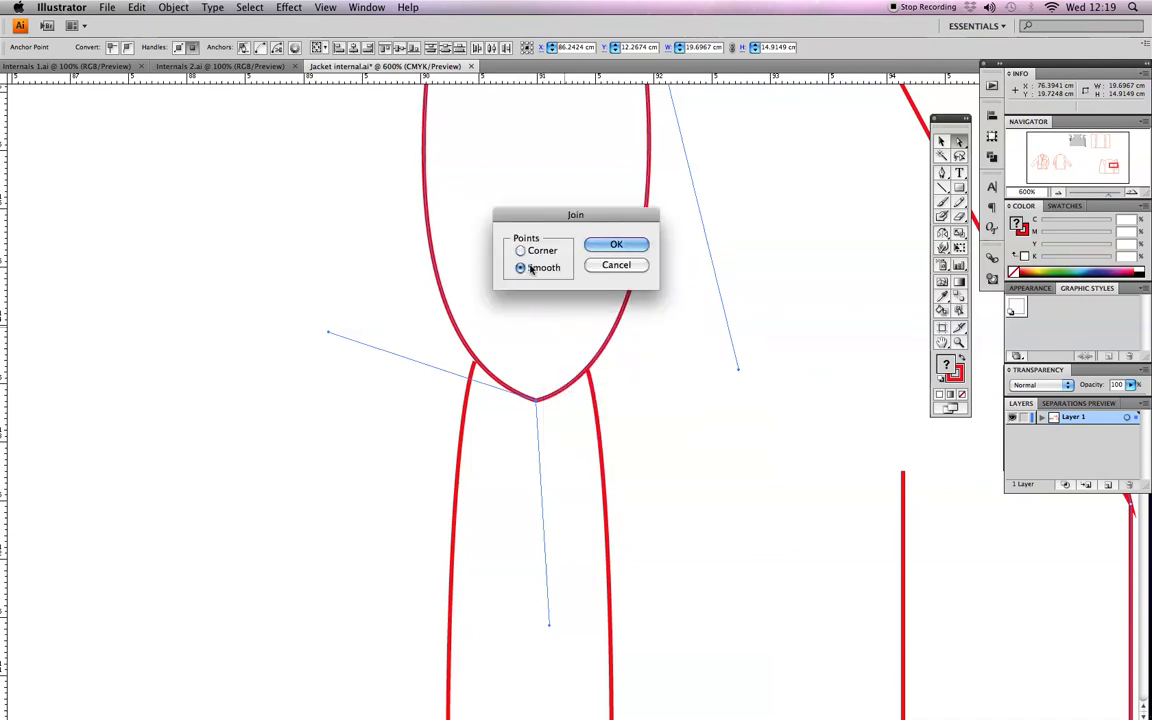
{"action": "left_click", "coordinate": [616, 244]}
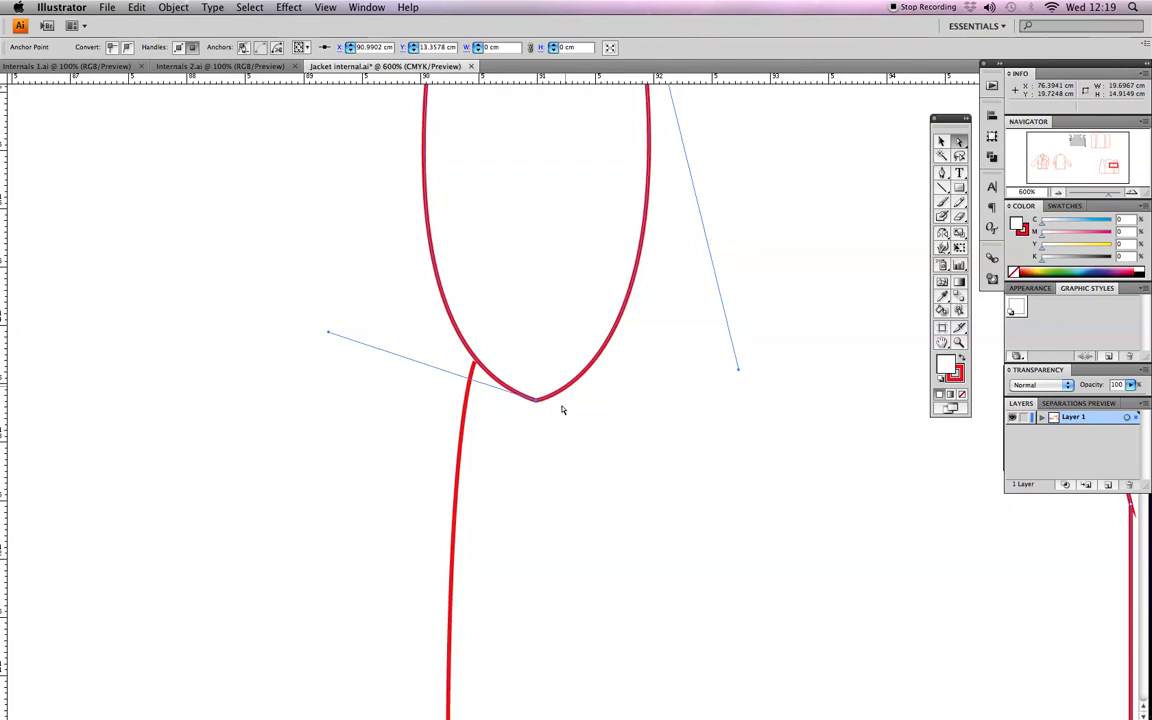
Select the hem end points between the back and right-hand front panel and join them as a smooth point.
{"action": "scroll", "coordinate": [553, 496], "scroll_direction": "down", "scroll_amount": 10}
{"action": "scroll", "coordinate": [563, 426], "scroll_direction": "down", "scroll_amount": 8}
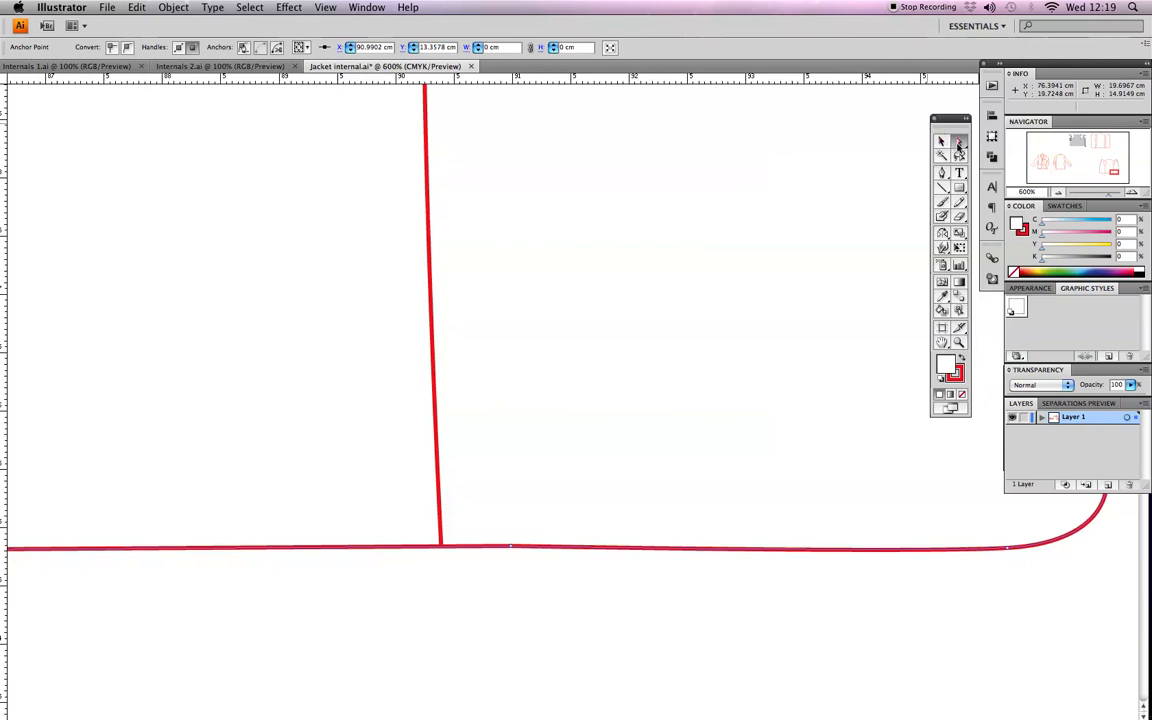
{"action": "left_click", "coordinate": [530, 560]}
{"action": "left_click_drag", "start_coordinate": [531, 562], "coordinate": [494, 539]}
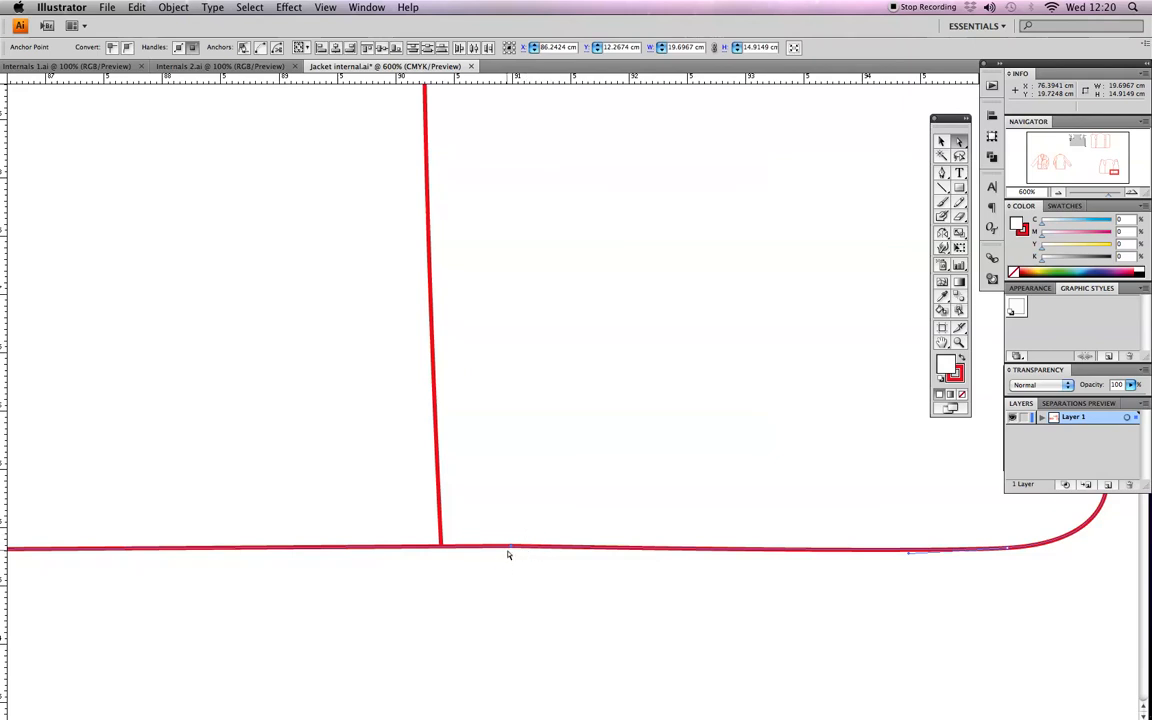
{"action": "right_click", "coordinate": [508, 554]}
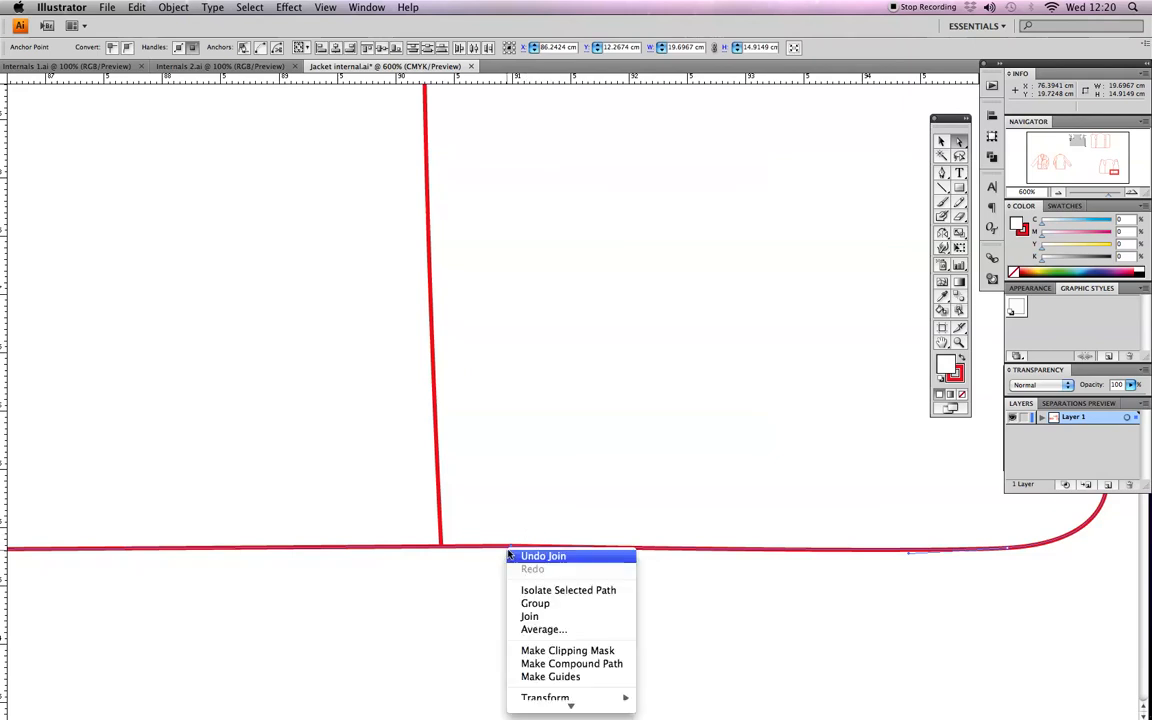
{"action": "left_click", "coordinate": [530, 617]}
{"action": "left_click", "coordinate": [521, 268]}
{"action": "left_click", "coordinate": [619, 244]}
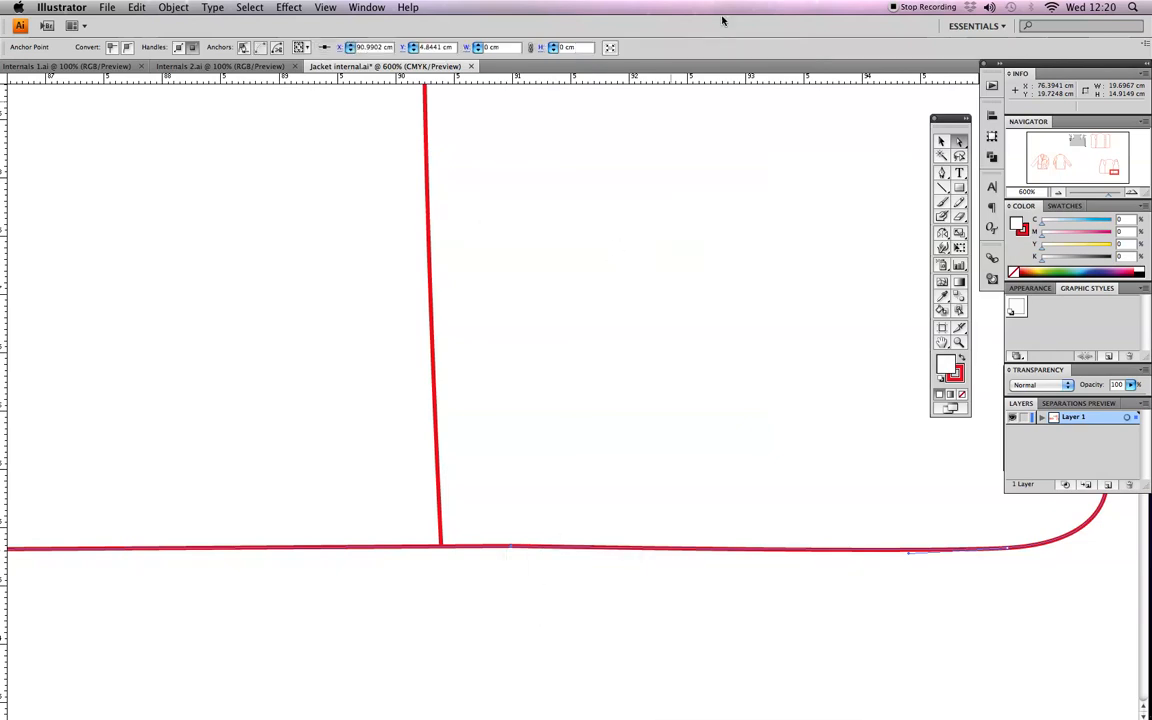
Deselect the anchor points and select the whole joined jacket outline as one path.
{"action": "key", "text": "super+minus"}
{"action": "key", "text": "super+minus"}
{"action": "key", "text": "super+minus"}
{"action": "key", "text": "super+minus"}
{"action": "key", "text": "super+minus"}
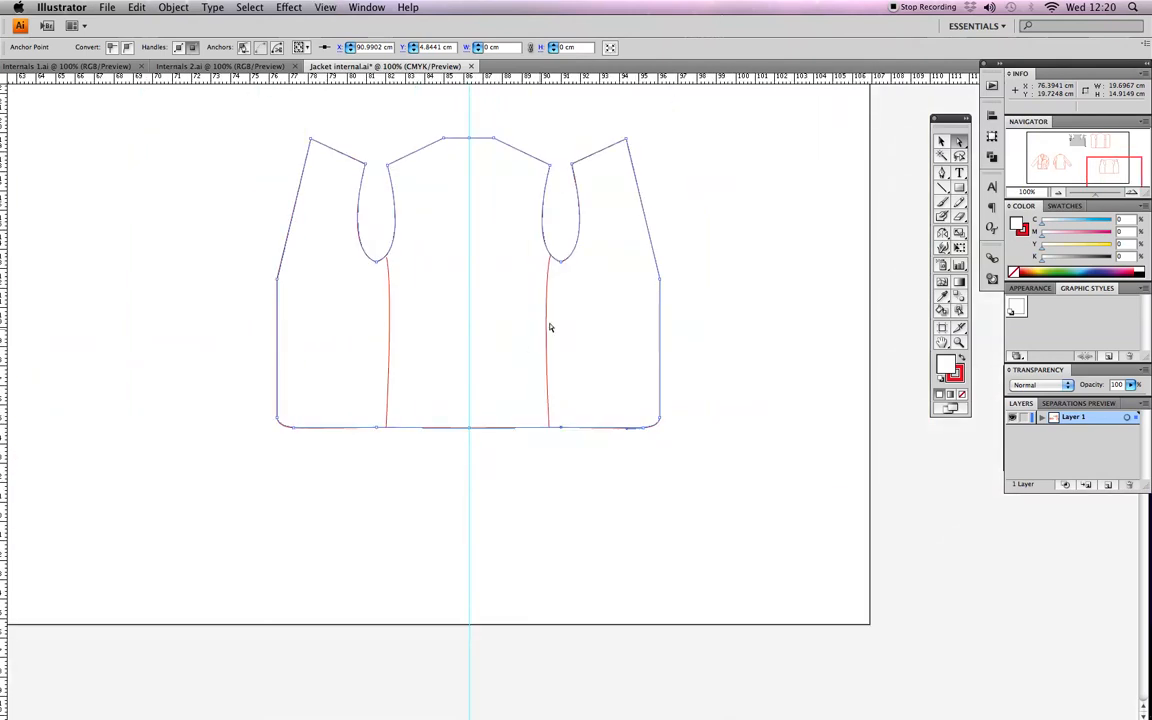
{"action": "left_click", "coordinate": [941, 142]}
{"action": "left_click", "coordinate": [761, 269]}
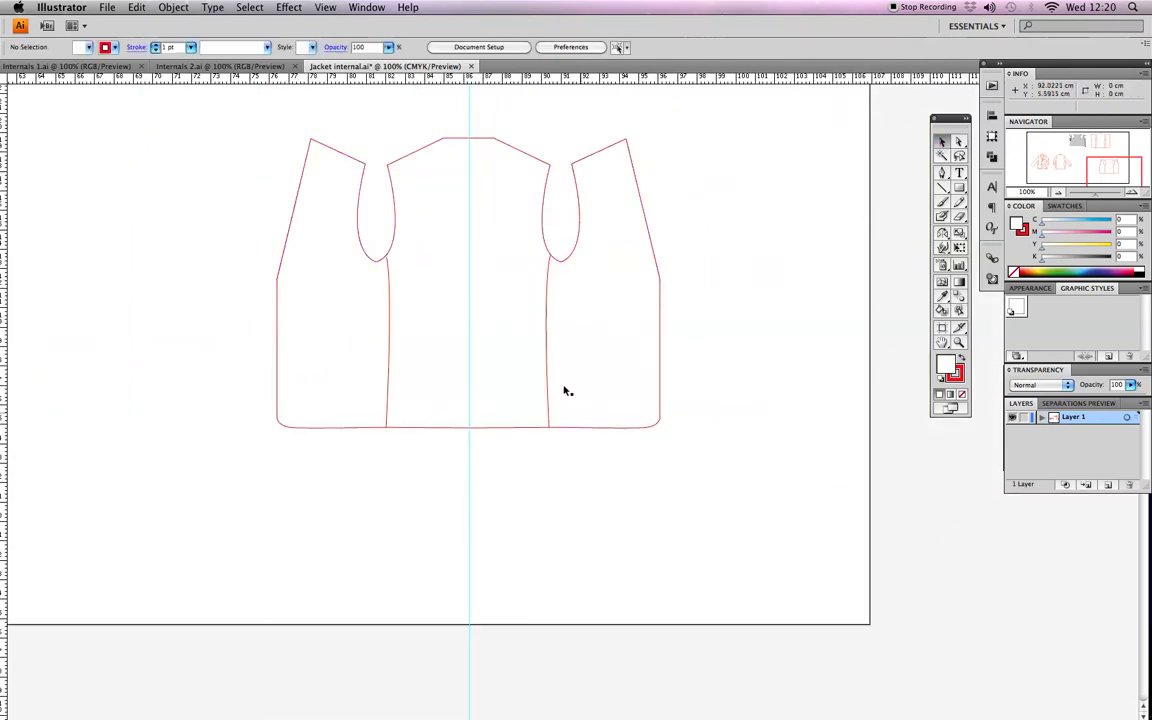
{"action": "left_click", "coordinate": [959, 343]}
{"action": "left_click", "coordinate": [520, 305]}
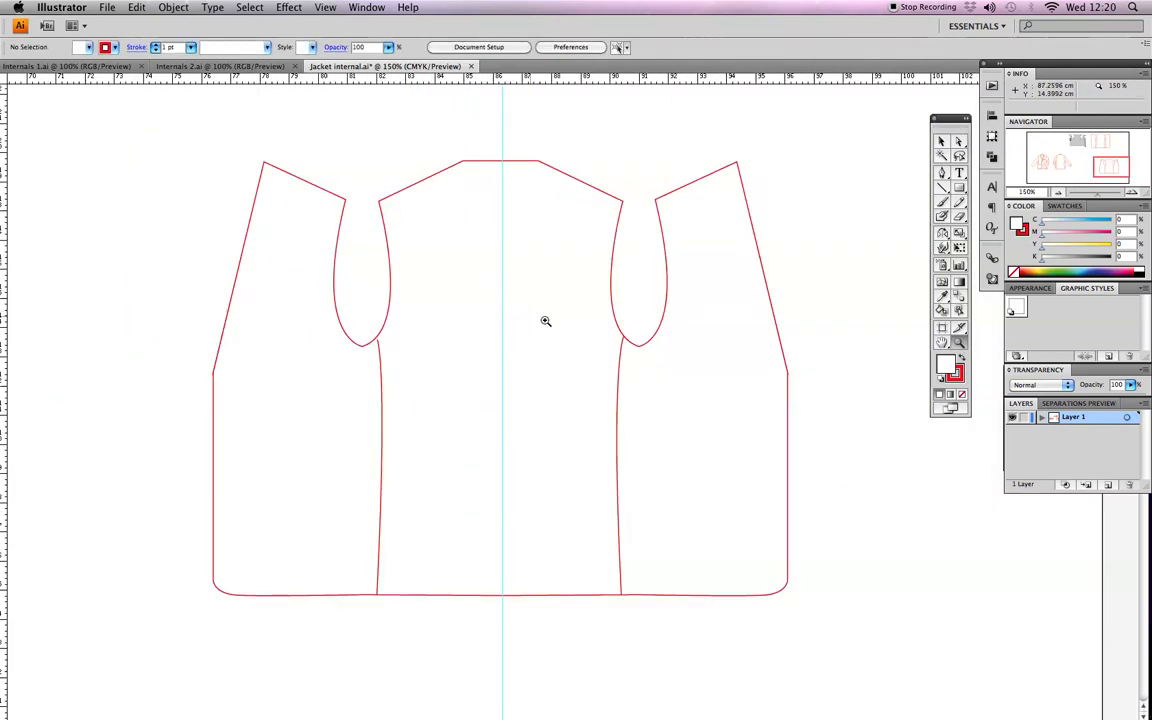
{"action": "left_click", "coordinate": [941, 145]}
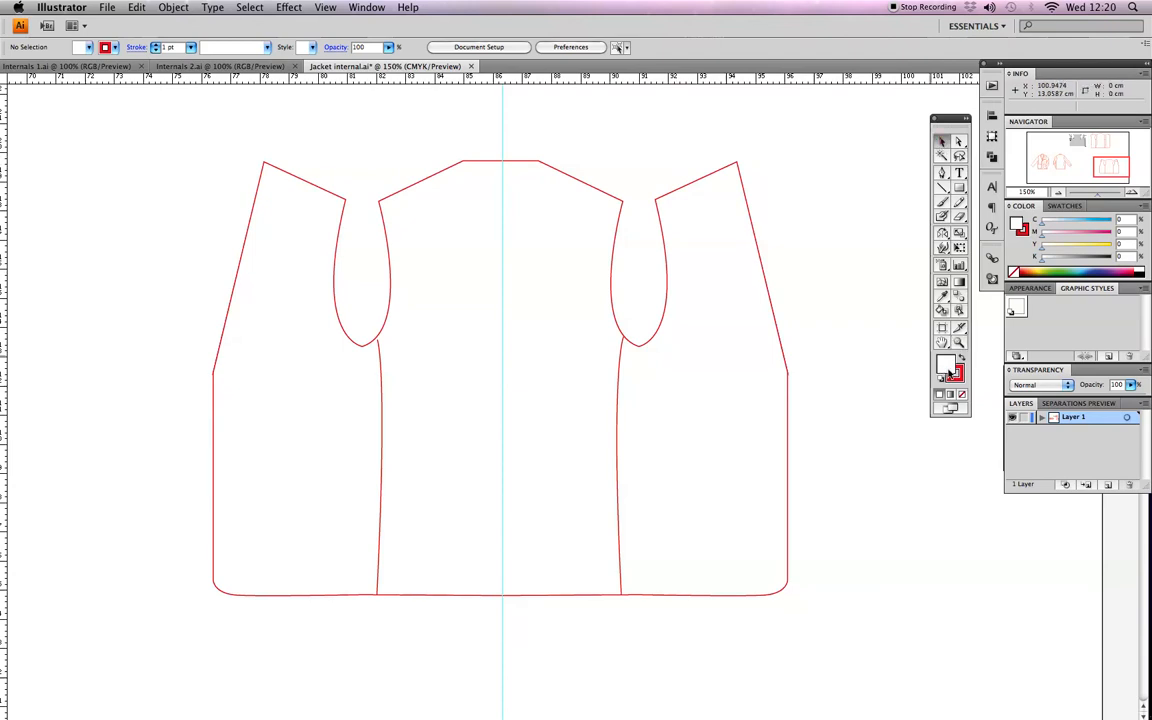
{"action": "left_click", "coordinate": [531, 162]}
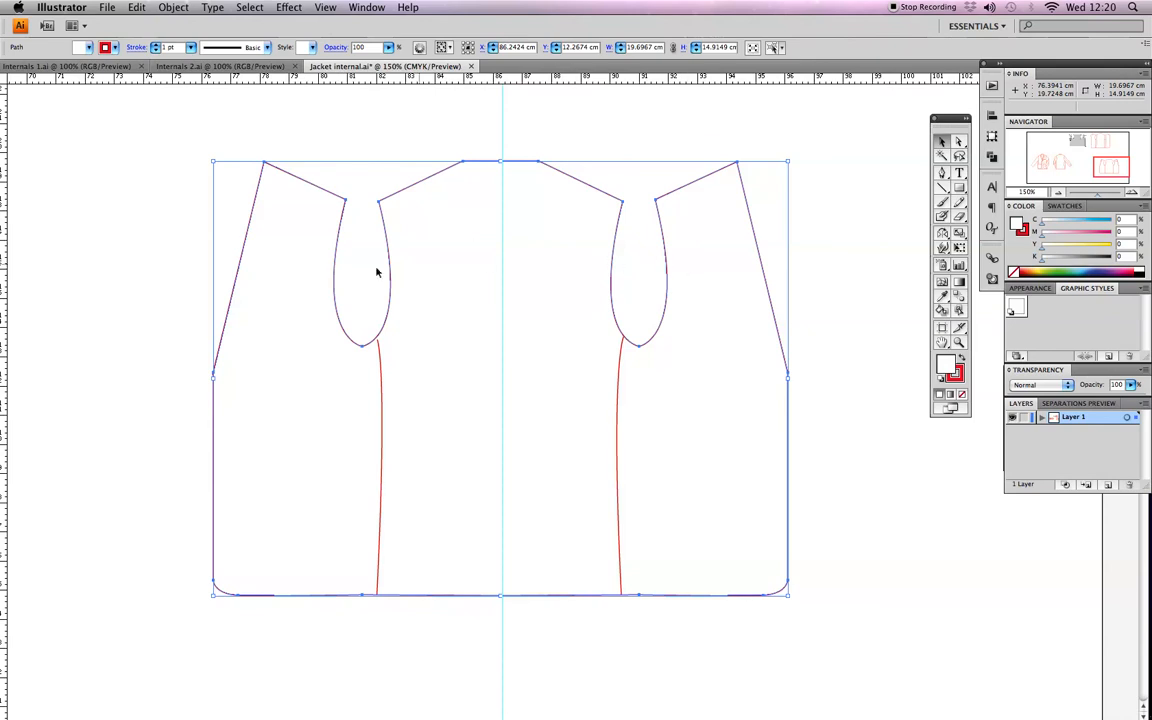
Send the joined jacket outline to the back, behind the lapels, pocket lines and side seams, and deselect it.
{"action": "right_click", "coordinate": [496, 189]}
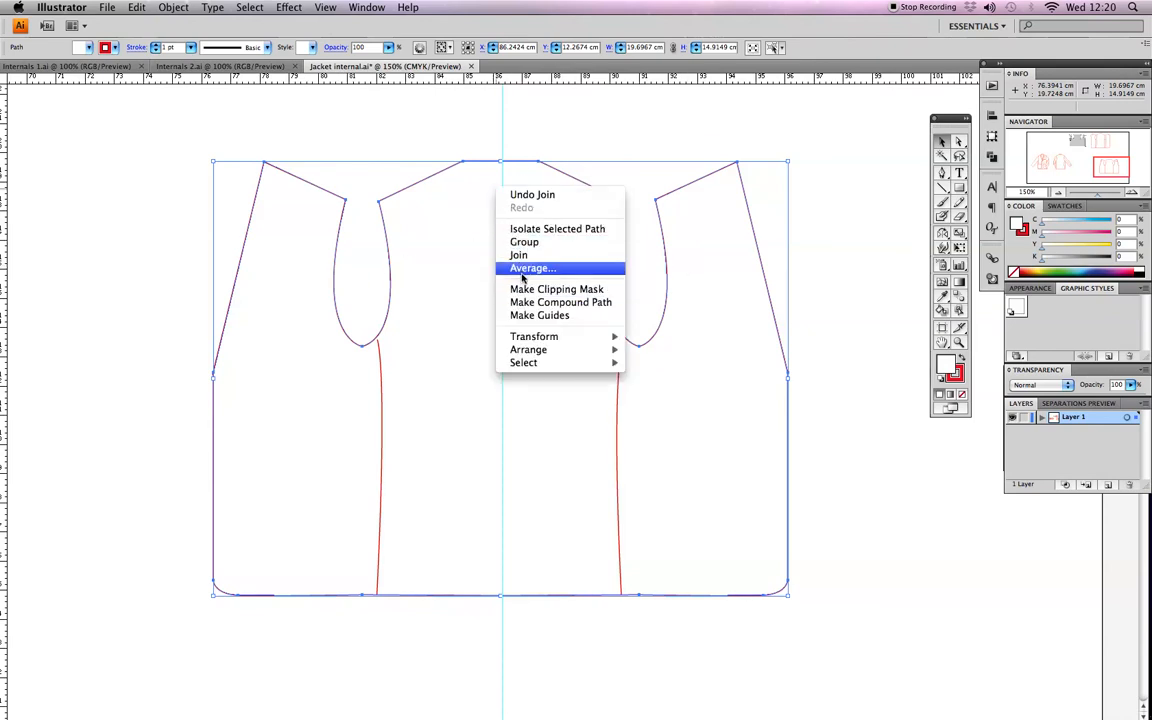
{"action": "mouse_move", "coordinate": [620, 346]}
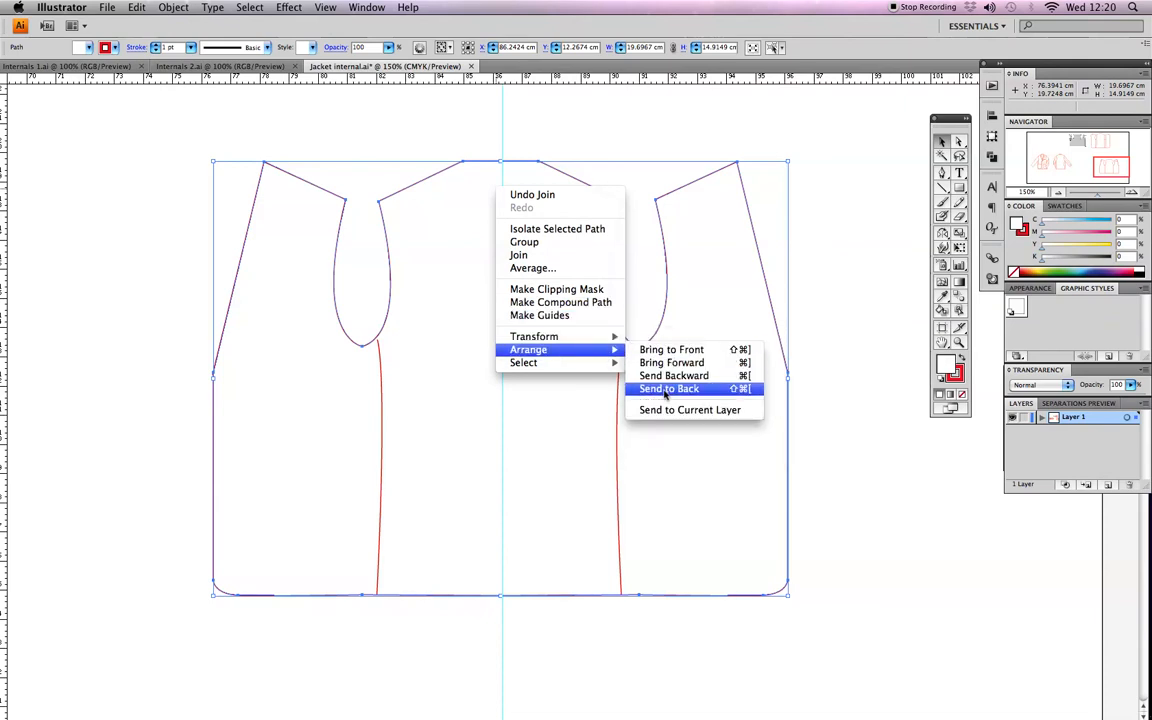
{"action": "left_click", "coordinate": [664, 389]}
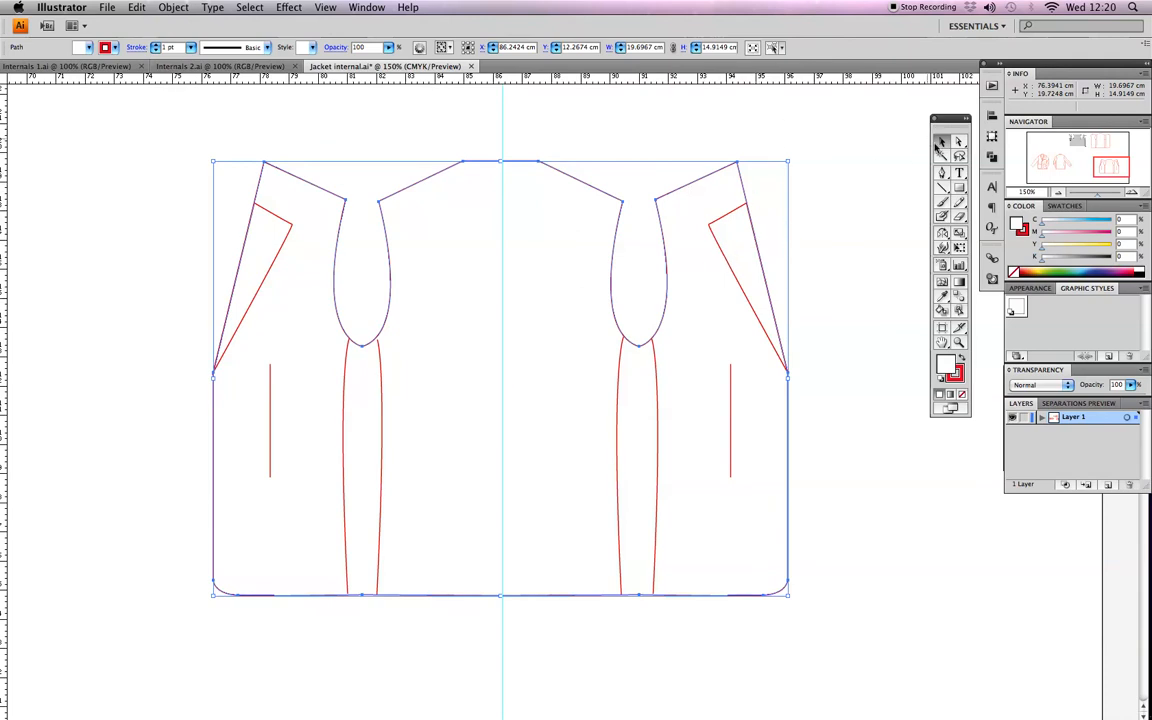
{"action": "left_click", "coordinate": [821, 252]}
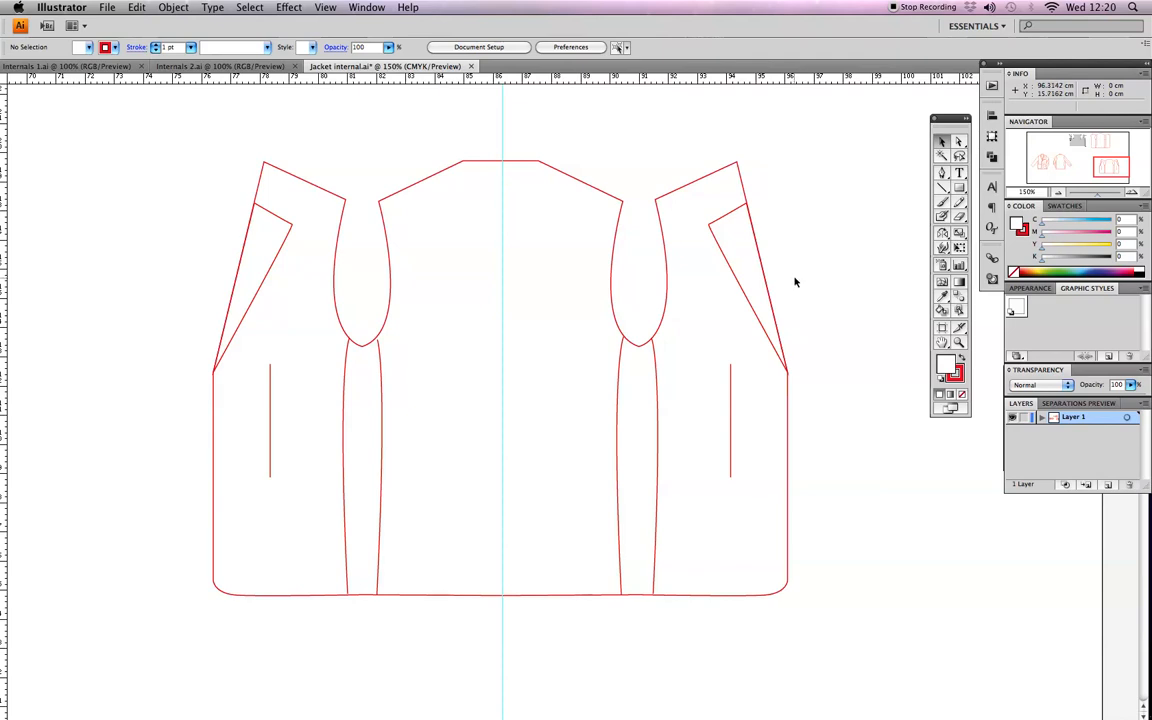
Examine the earlier opened-out jacket drawing and the grey lining reference for comparison with the joined jacket view.
{"action": "scroll", "coordinate": [702, 278], "scroll_direction": "up", "scroll_amount": 10}
{"action": "scroll", "coordinate": [702, 278], "scroll_direction": "right", "scroll_amount": 5}
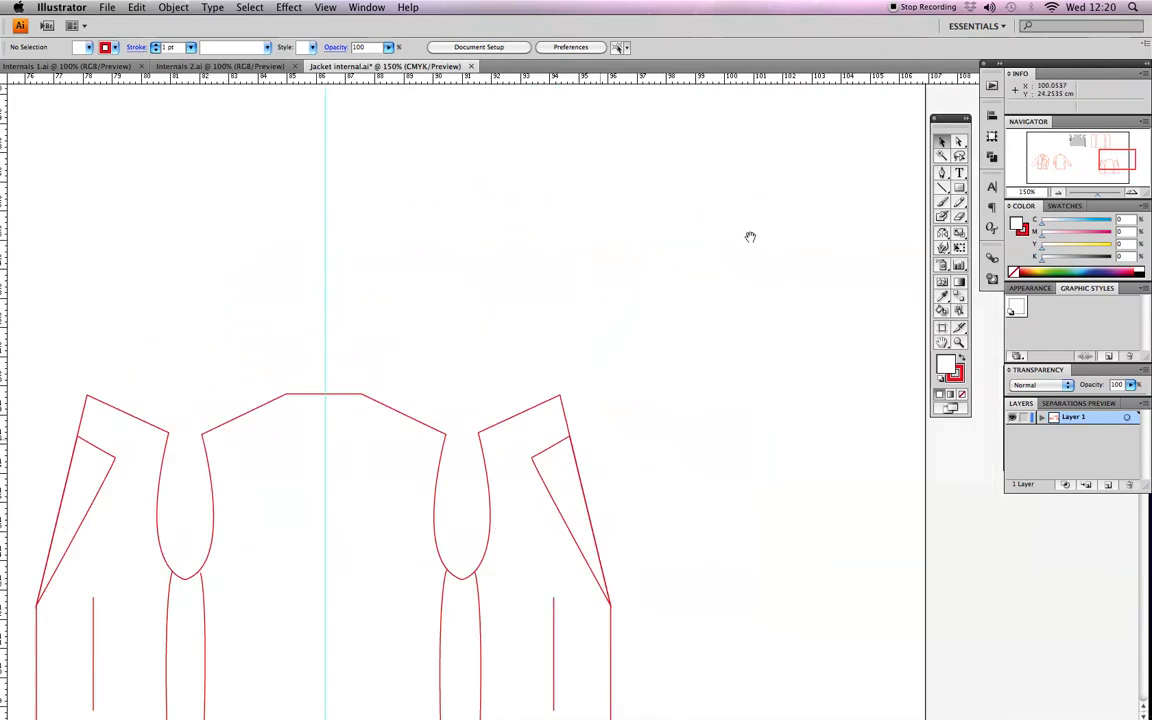
{"action": "scroll", "coordinate": [622, 298], "scroll_direction": "up", "scroll_amount": 5}
{"action": "scroll", "coordinate": [622, 298], "scroll_direction": "left", "scroll_amount": 6}
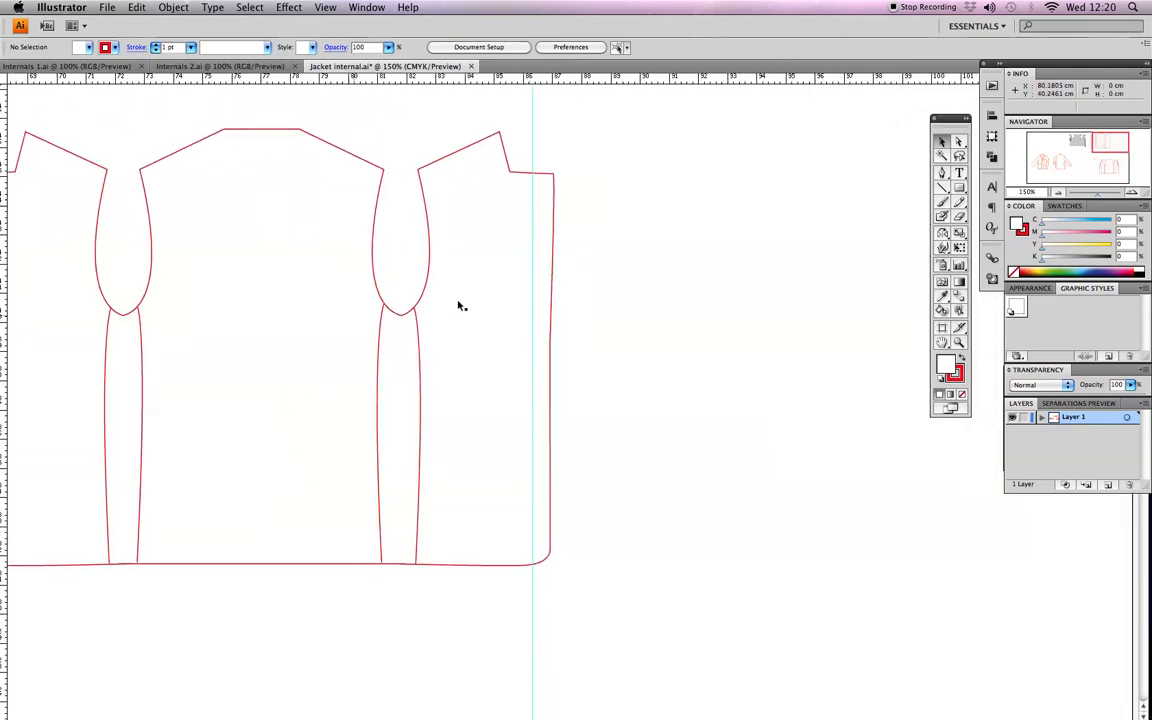
{"action": "scroll", "coordinate": [355, 344], "scroll_direction": "left", "scroll_amount": 10}
{"action": "scroll", "coordinate": [499, 342], "scroll_direction": "down", "scroll_amount": 2}
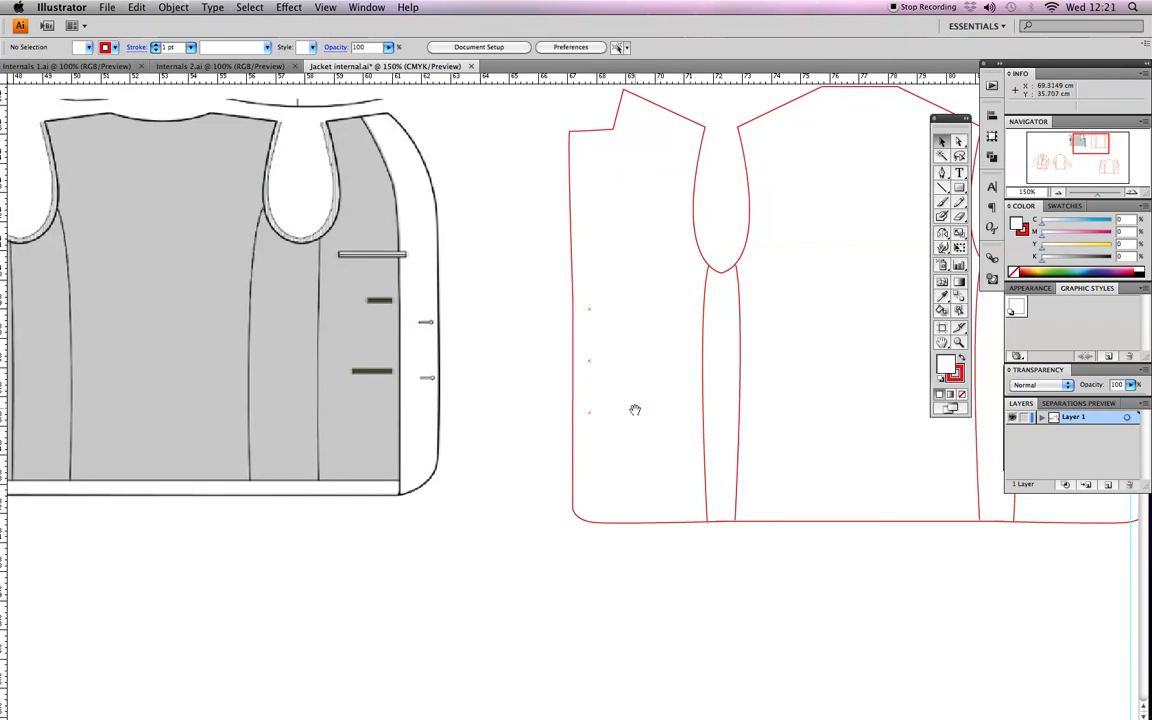
{"action": "scroll", "coordinate": [616, 367], "scroll_direction": "down", "scroll_amount": 2}
{"action": "scroll", "coordinate": [616, 367], "scroll_direction": "down", "scroll_amount": 3}
{"action": "scroll", "coordinate": [615, 420], "scroll_direction": "right", "scroll_amount": 1}
{"action": "scroll", "coordinate": [616, 476], "scroll_direction": "down", "scroll_amount": 10}
{"action": "scroll", "coordinate": [616, 476], "scroll_direction": "right", "scroll_amount": 5}
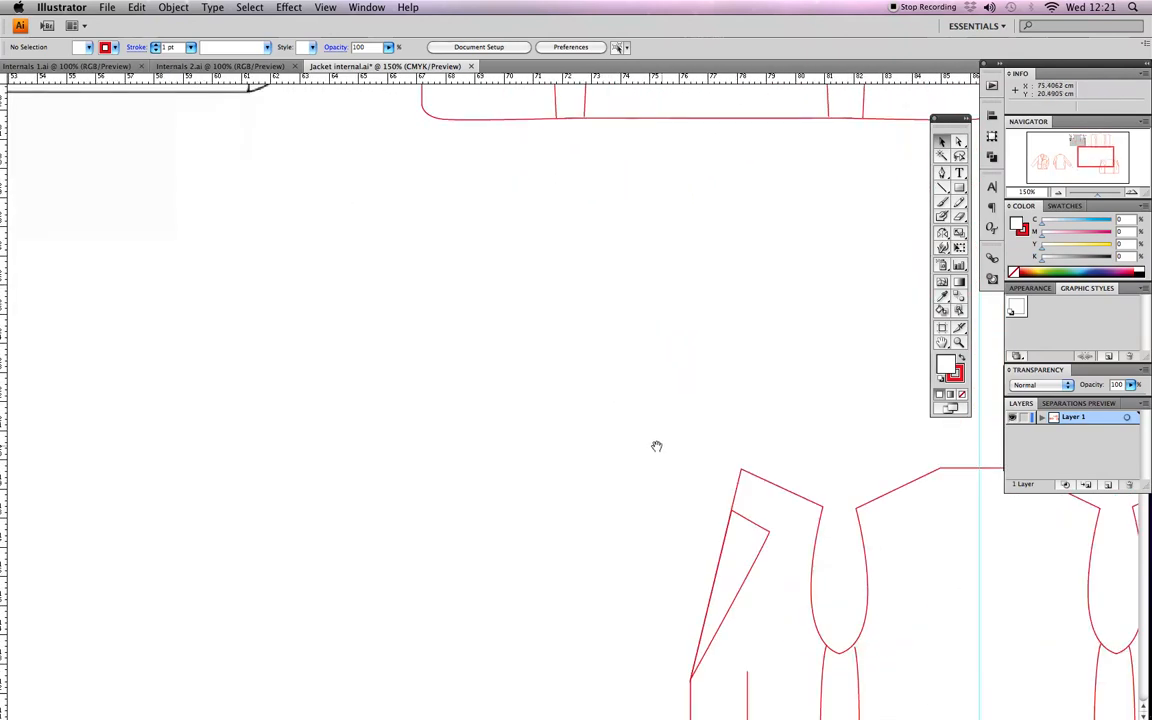
{"action": "scroll", "coordinate": [638, 406], "scroll_direction": "right", "scroll_amount": 3}
{"action": "scroll", "coordinate": [638, 406], "scroll_direction": "down", "scroll_amount": 1}
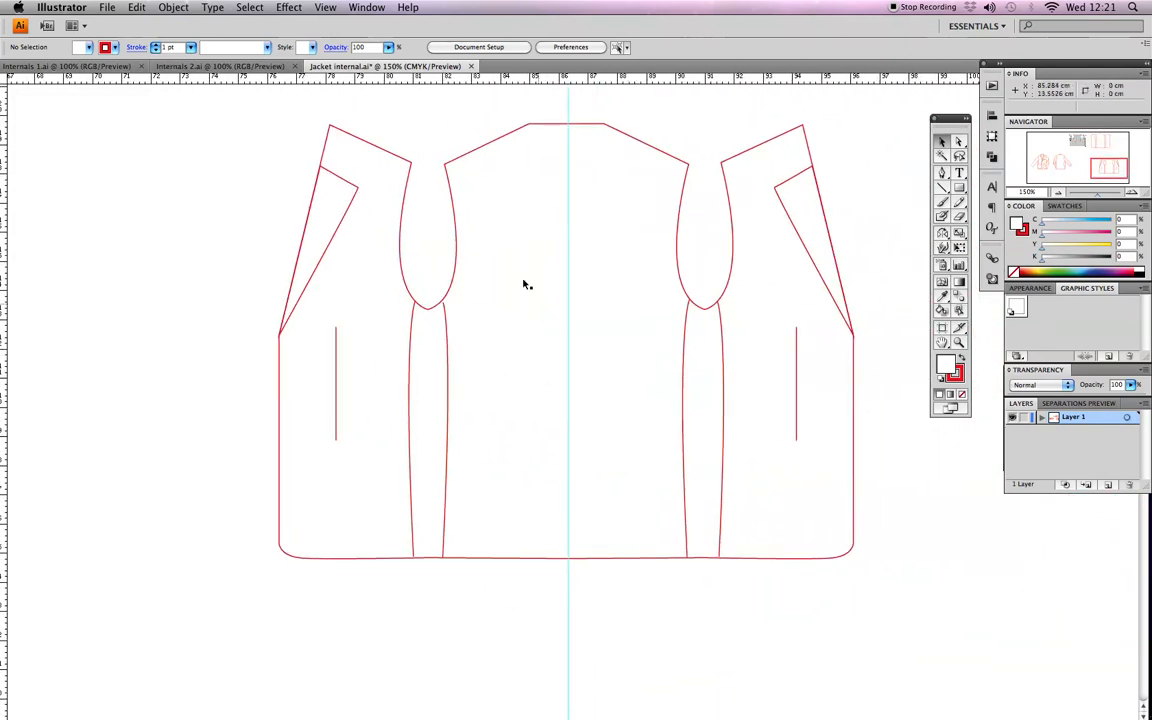